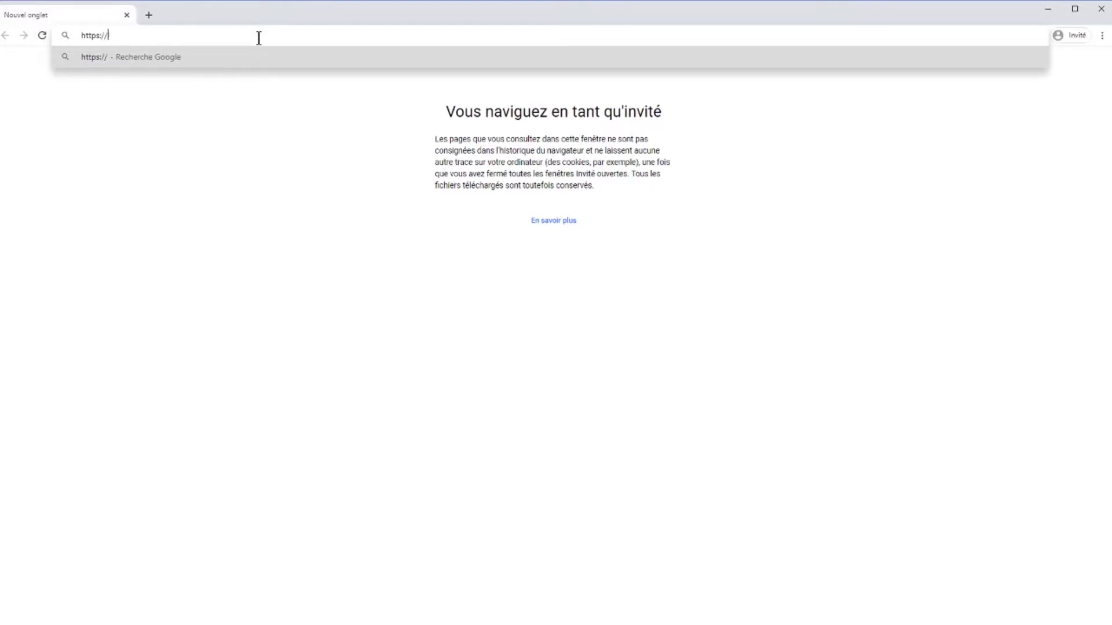
Go to e-sprit.tourinsoft.com in Chrome to reach the login page.
text(e-sprit.t)
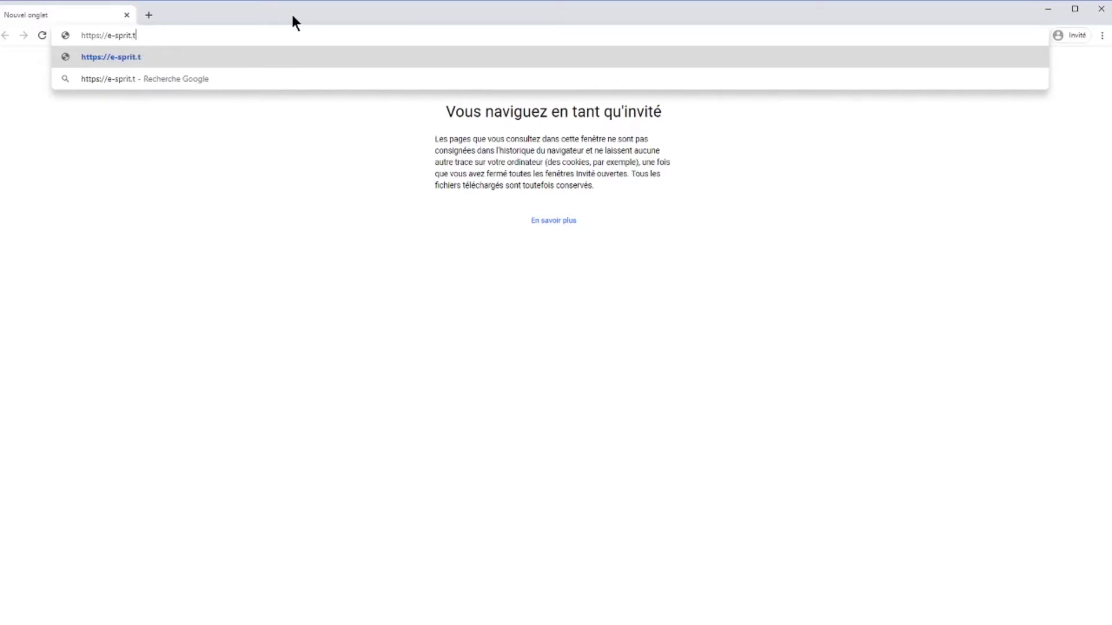
text(ourinsof)
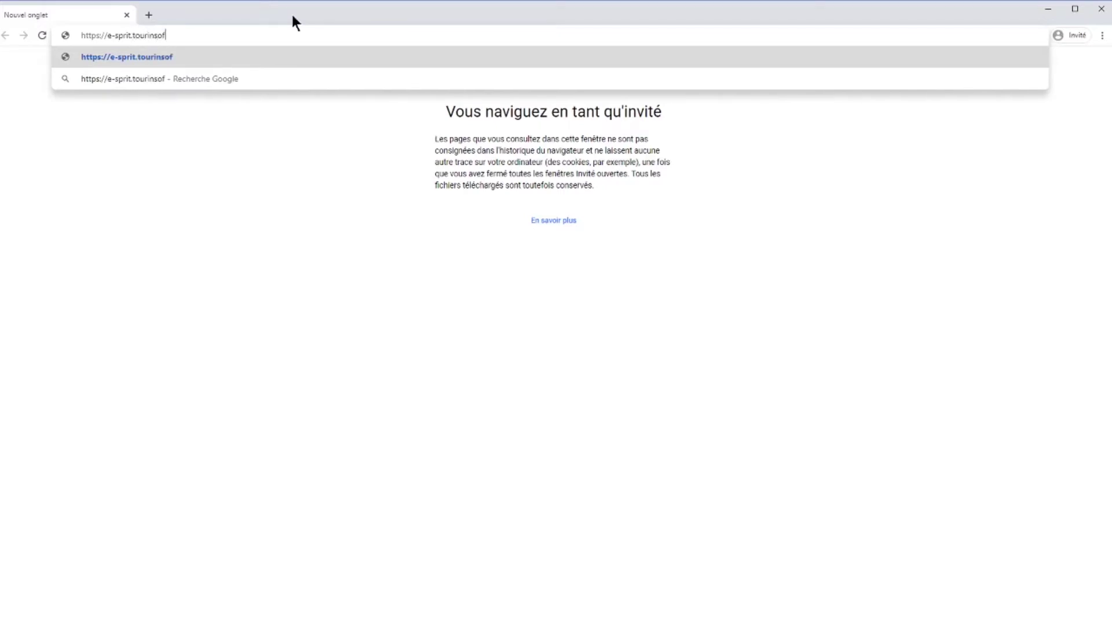
text(t.com)
key(Return)
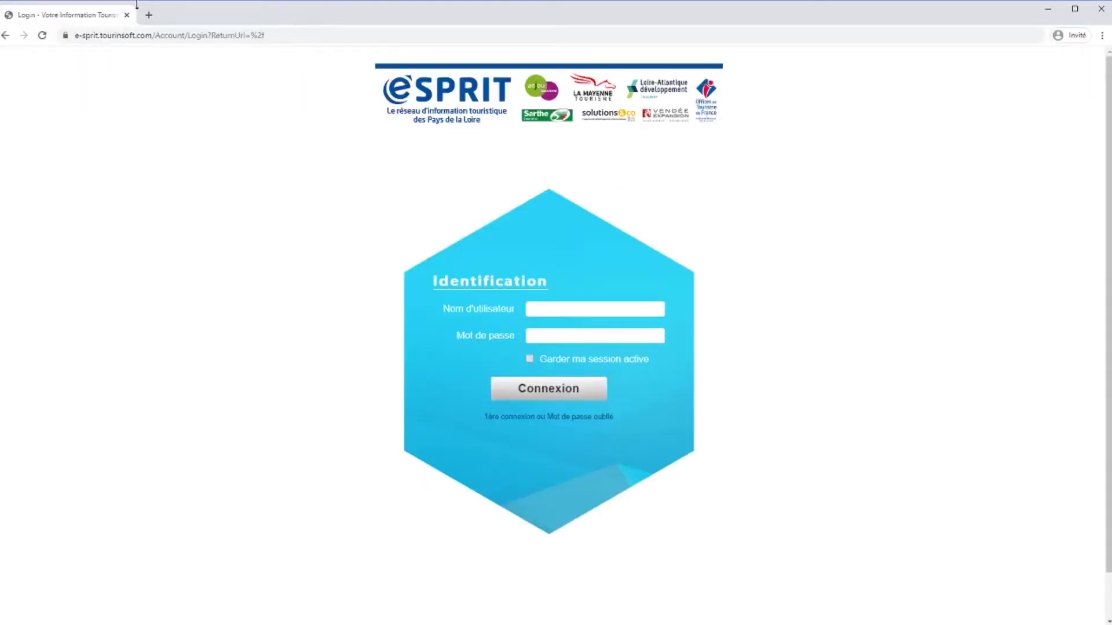
Enter the user's e-mail address as the Nom d'utilisateur on the Identification form.
click(603, 315)
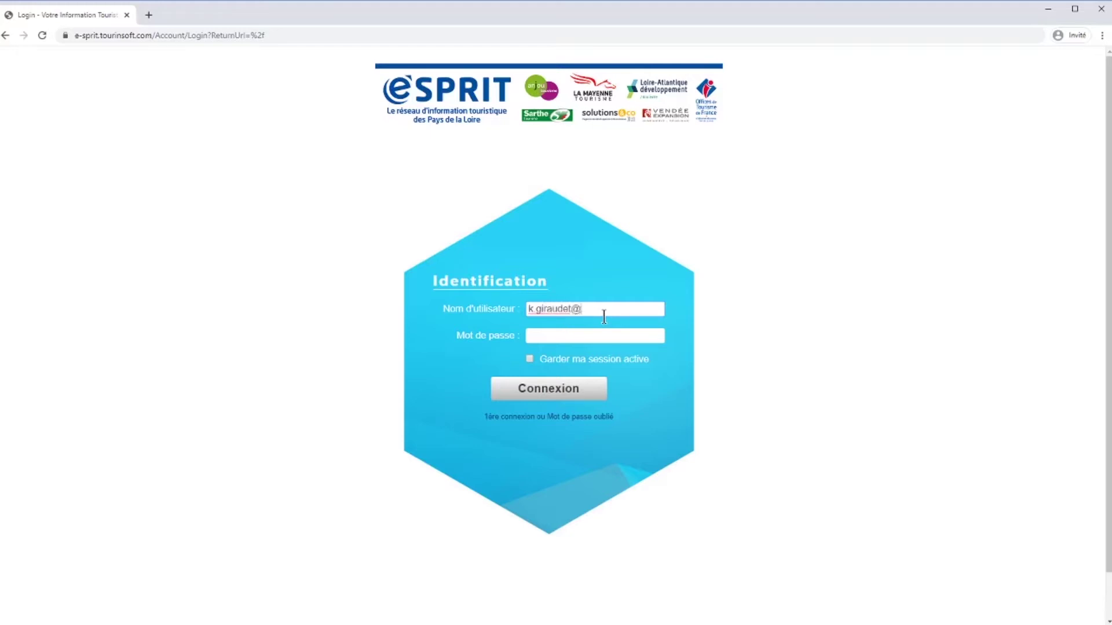
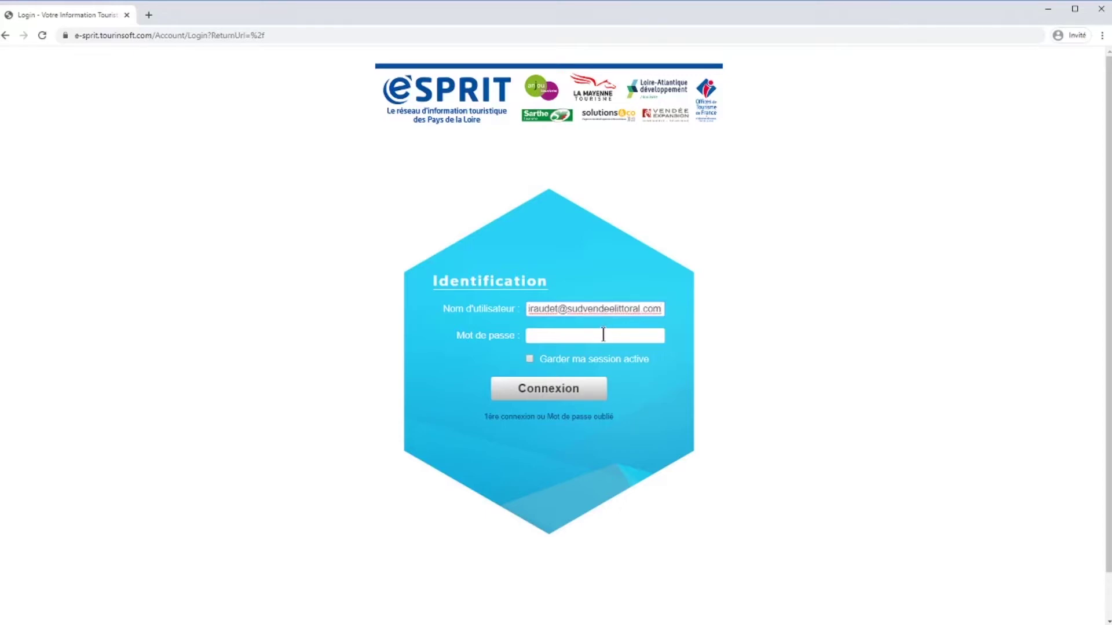
click(603, 335)
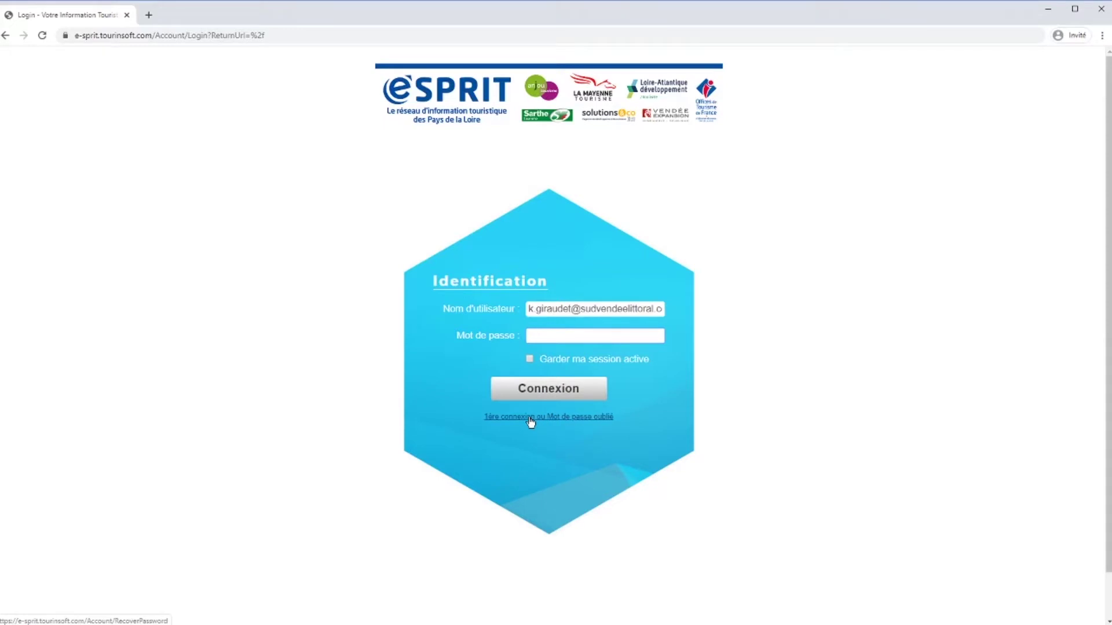
Request a password reset for a username e-mail via 'Mot de passe oublié', then return to login.
click(531, 422)
click(564, 310)
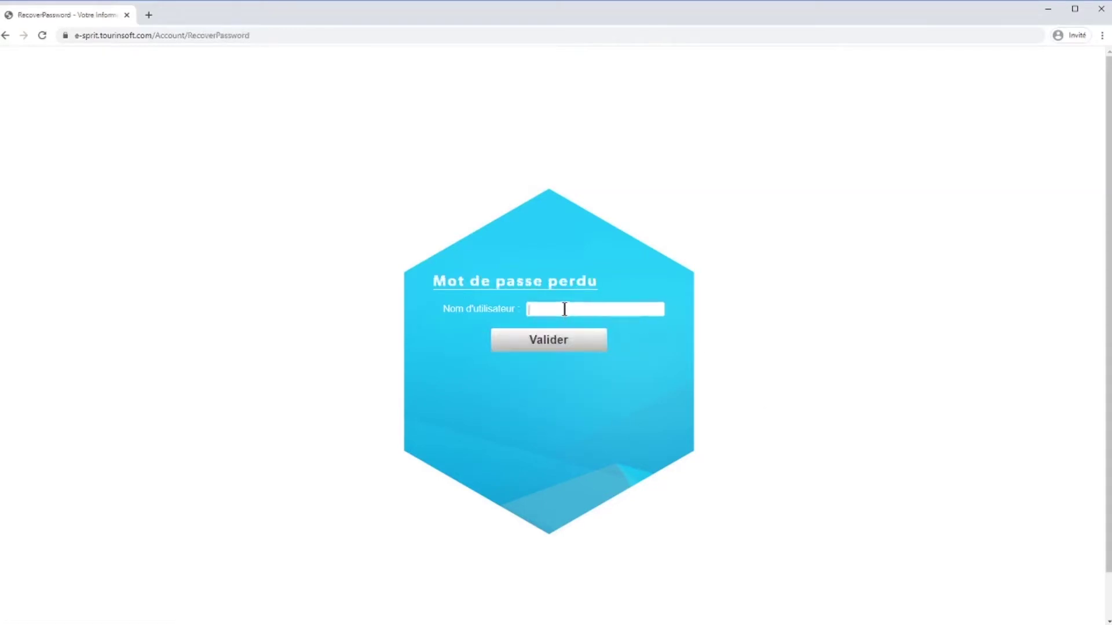
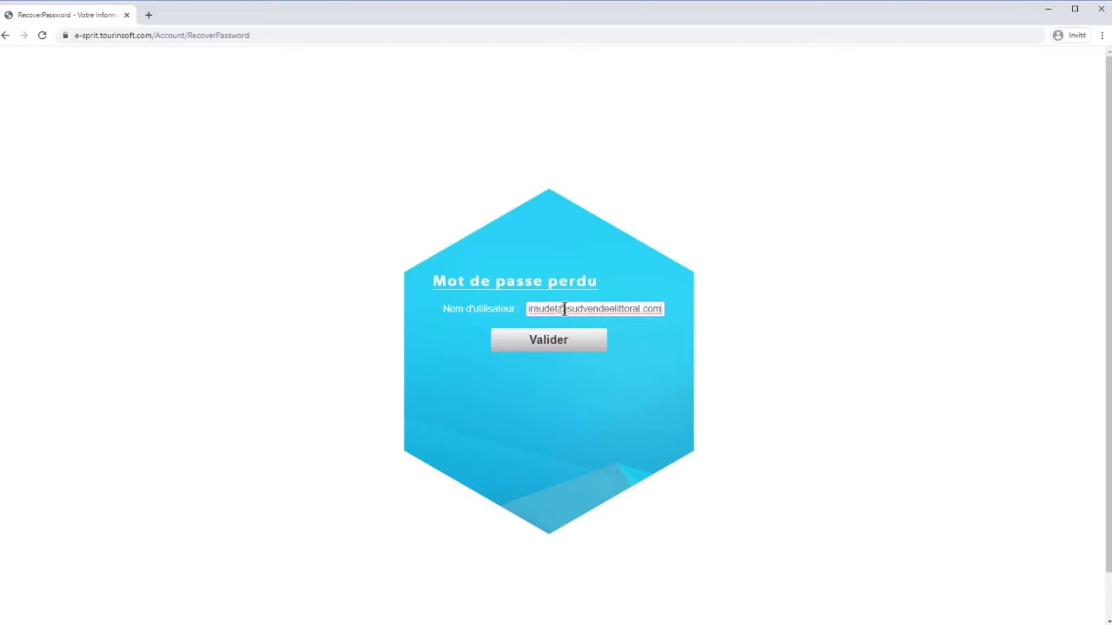
click(542, 340)
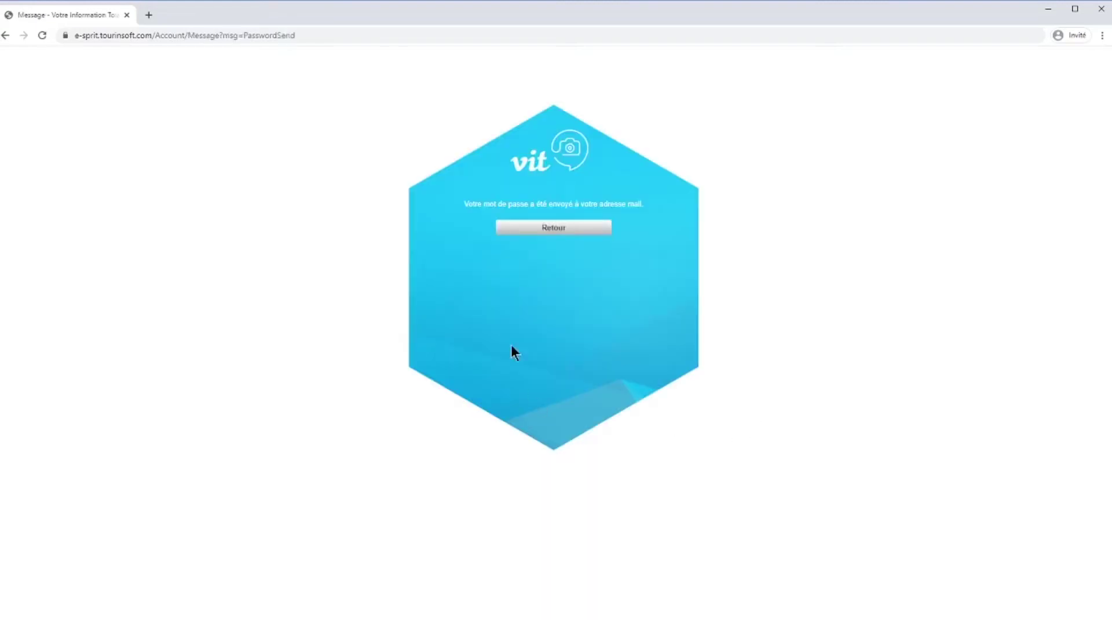
click(506, 227)
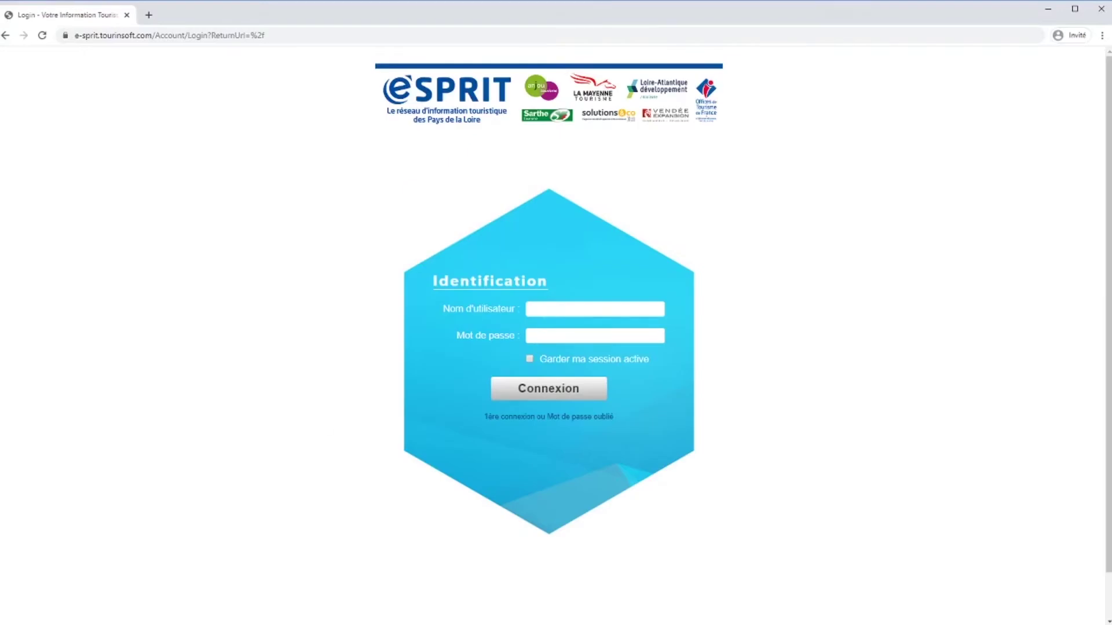
Sign in with the username e-mail and password, with 'Garder ma session active' ticked.
click(552, 310)
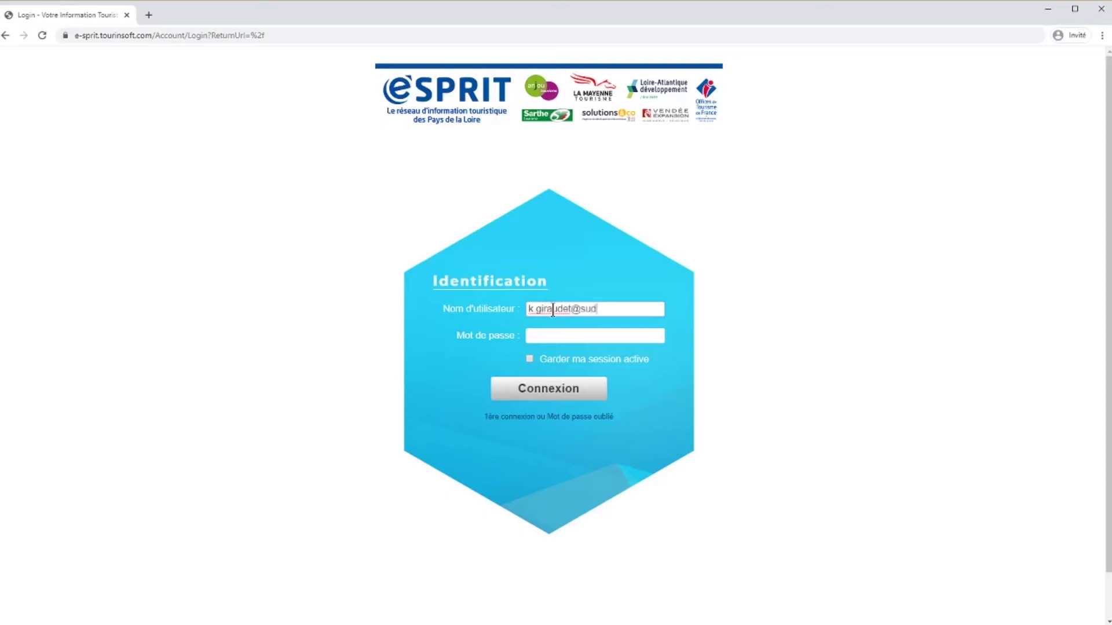
click(554, 336)
text(•••••••)
click(530, 359)
click(538, 392)
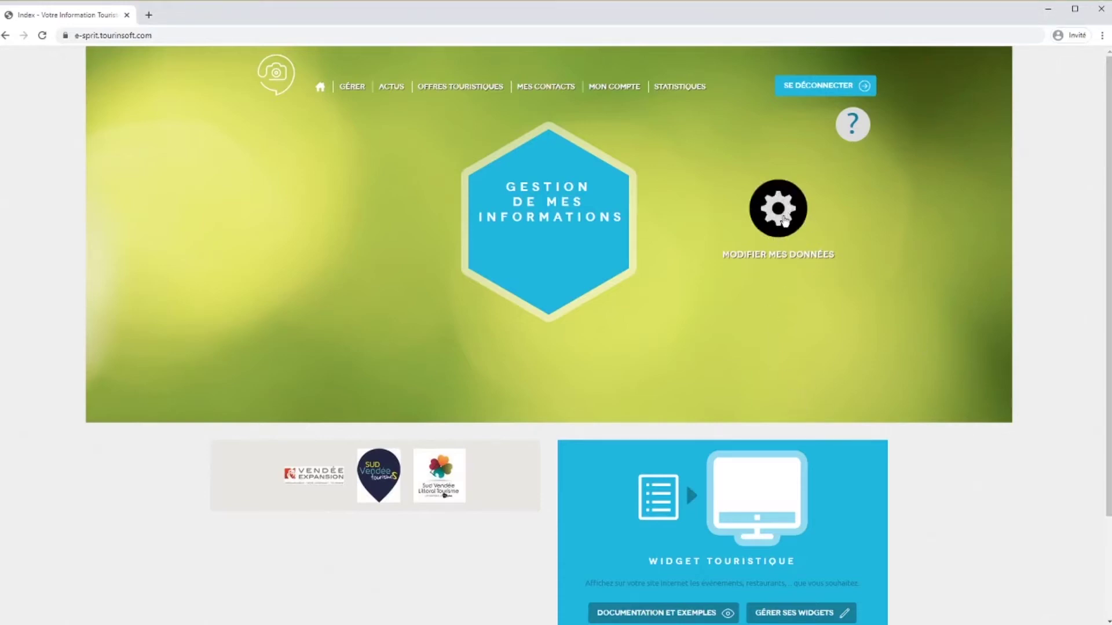
click(785, 223)
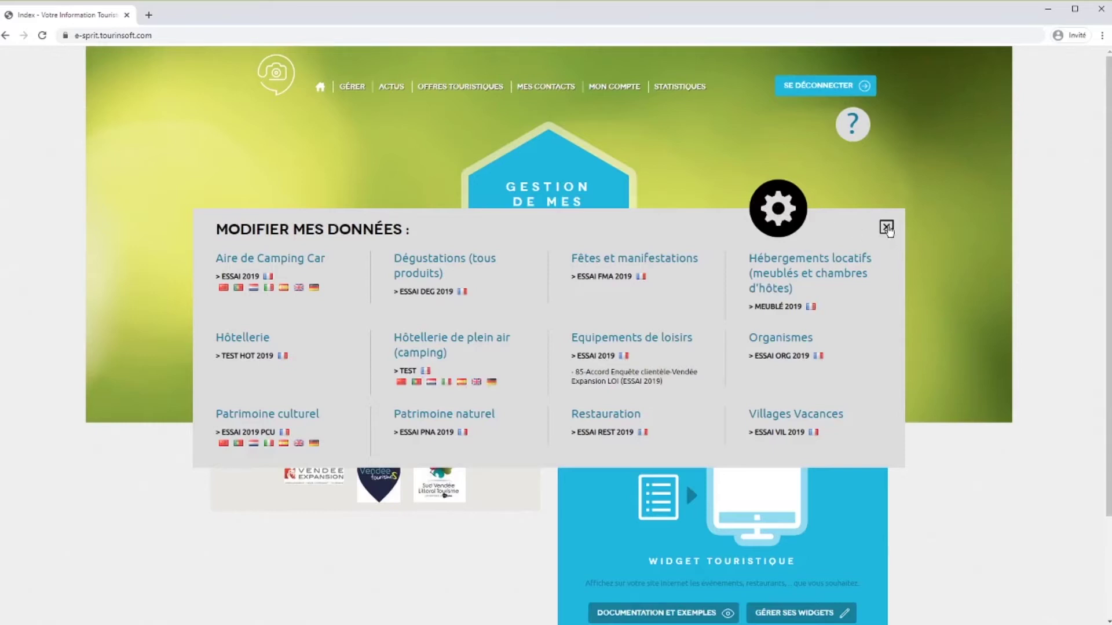
click(886, 227)
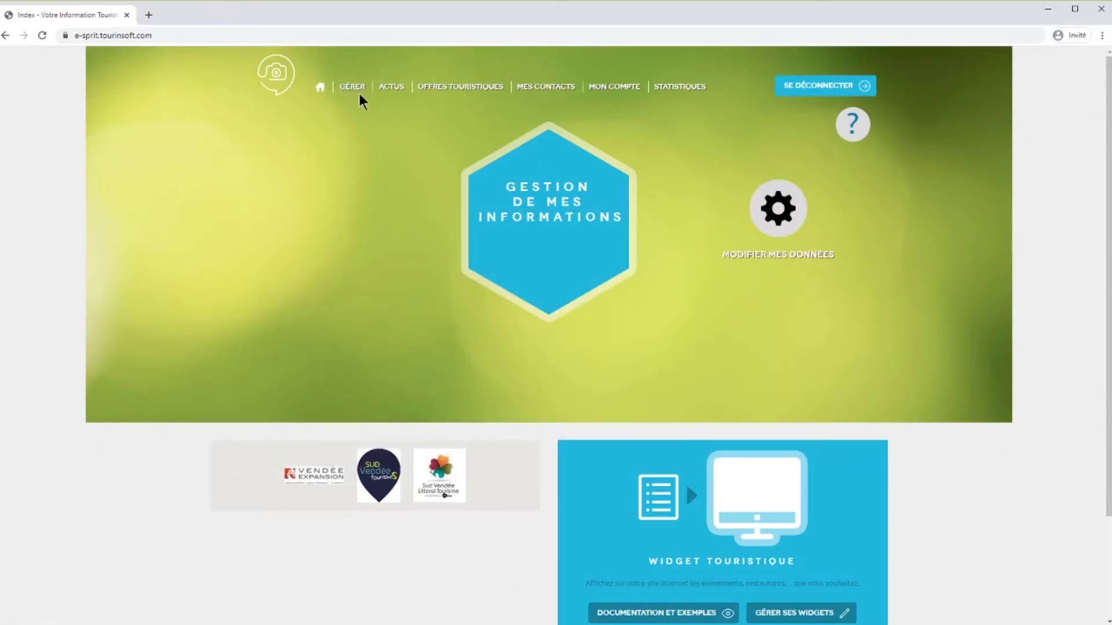
click(348, 88)
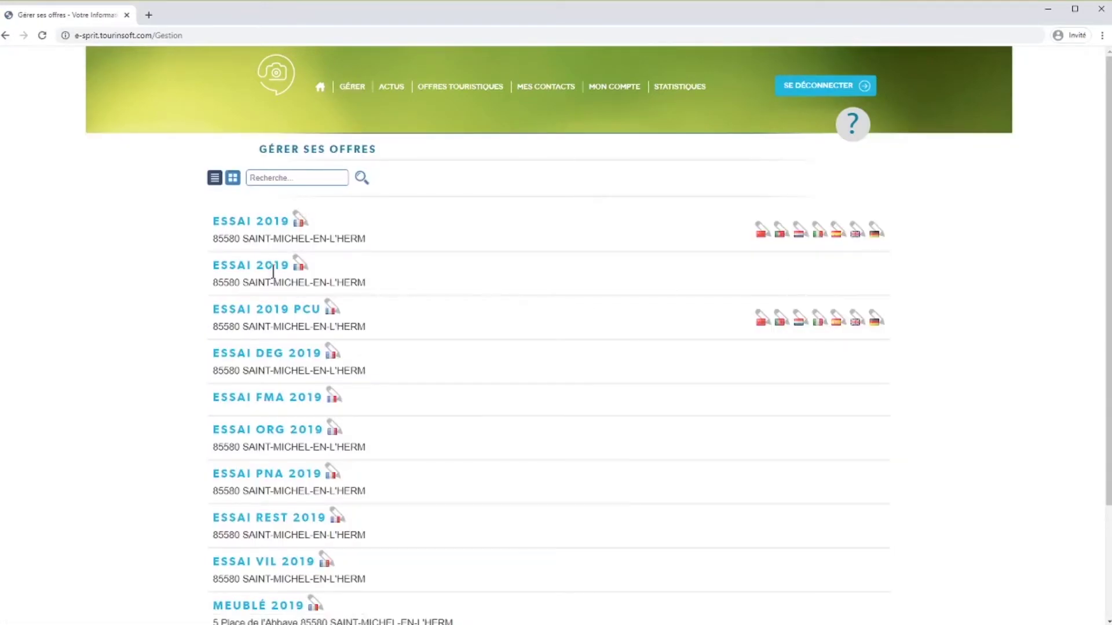
scroll(390, 376, down, 3)
scroll(390, 376, up, 3)
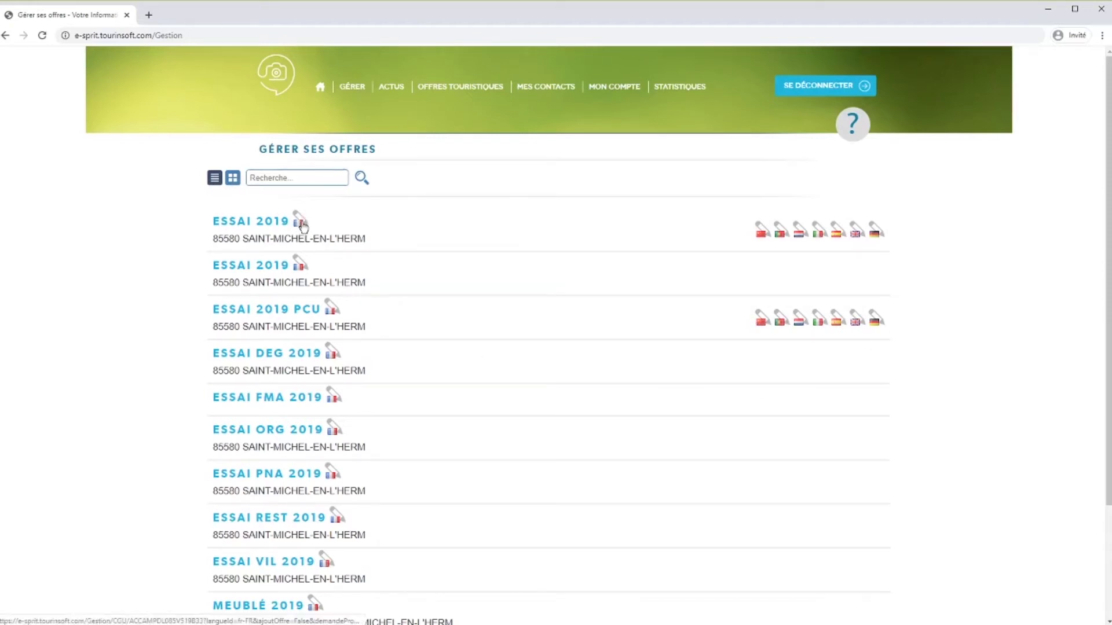
click(232, 179)
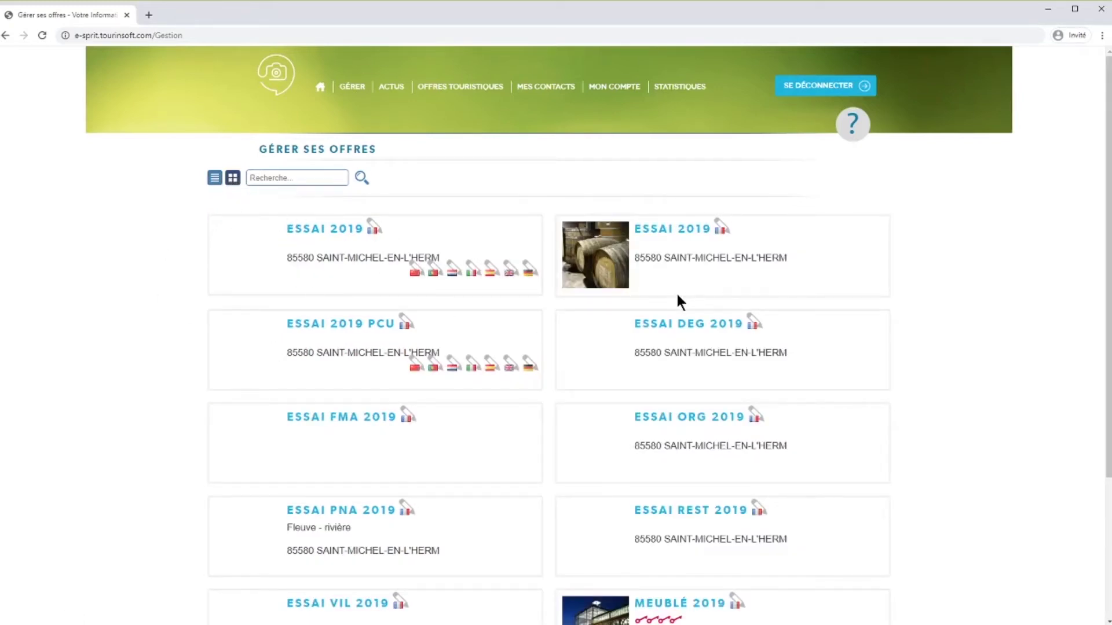
scroll(677, 299, down, 3)
scroll(676, 291, up, 3)
click(321, 89)
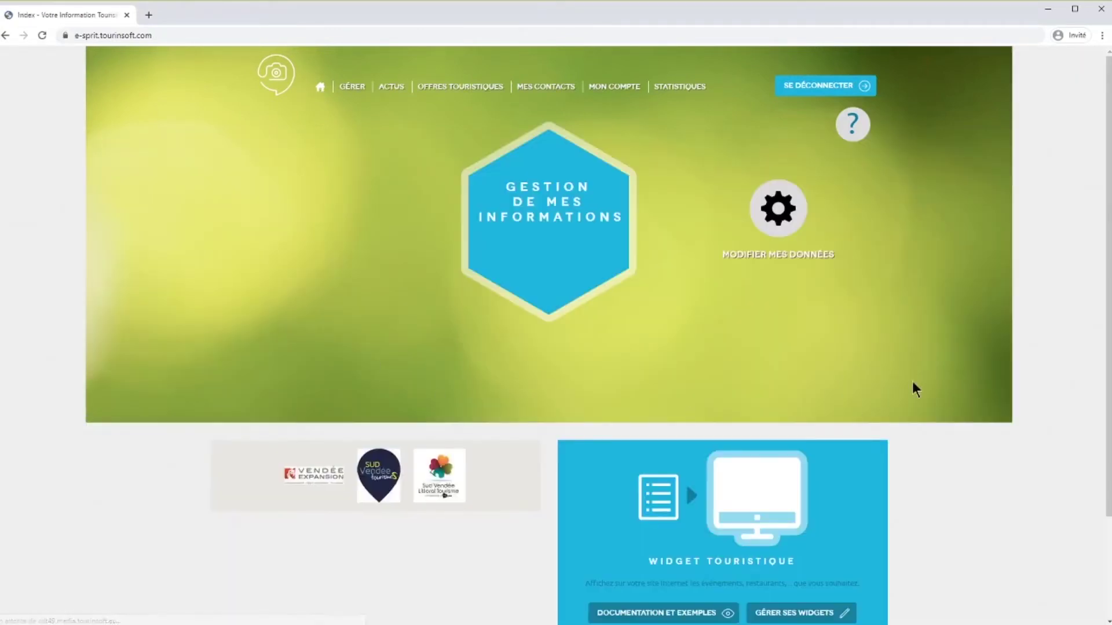
Open the ESSAI VIL 2019 Villages Vacances offer from Modifier mes données and accept the CGU.
click(756, 288)
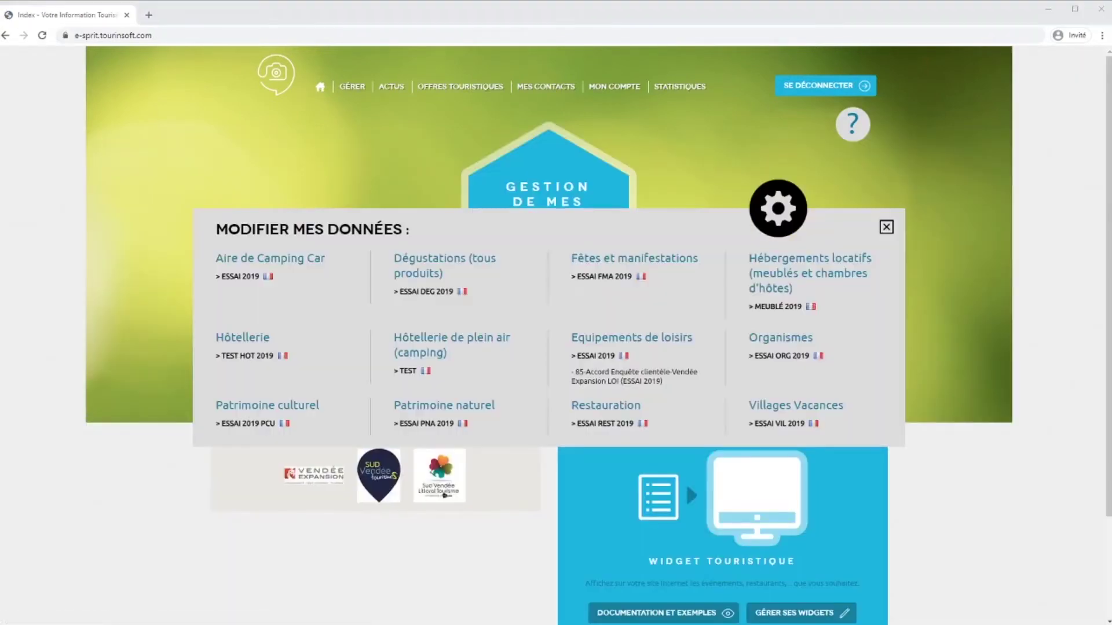
click(798, 426)
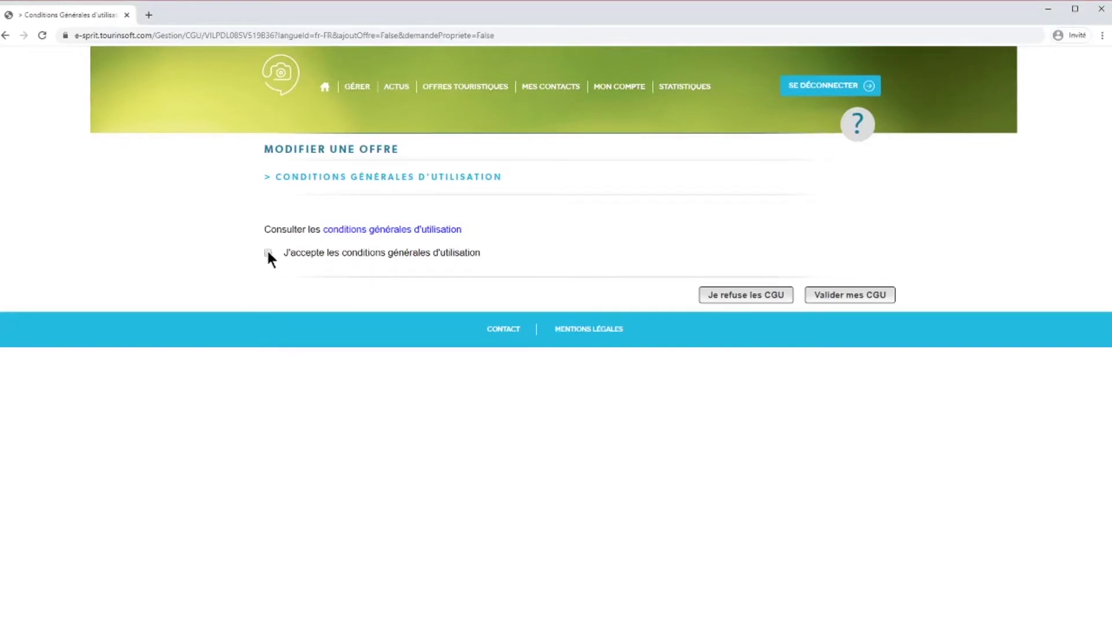
click(829, 296)
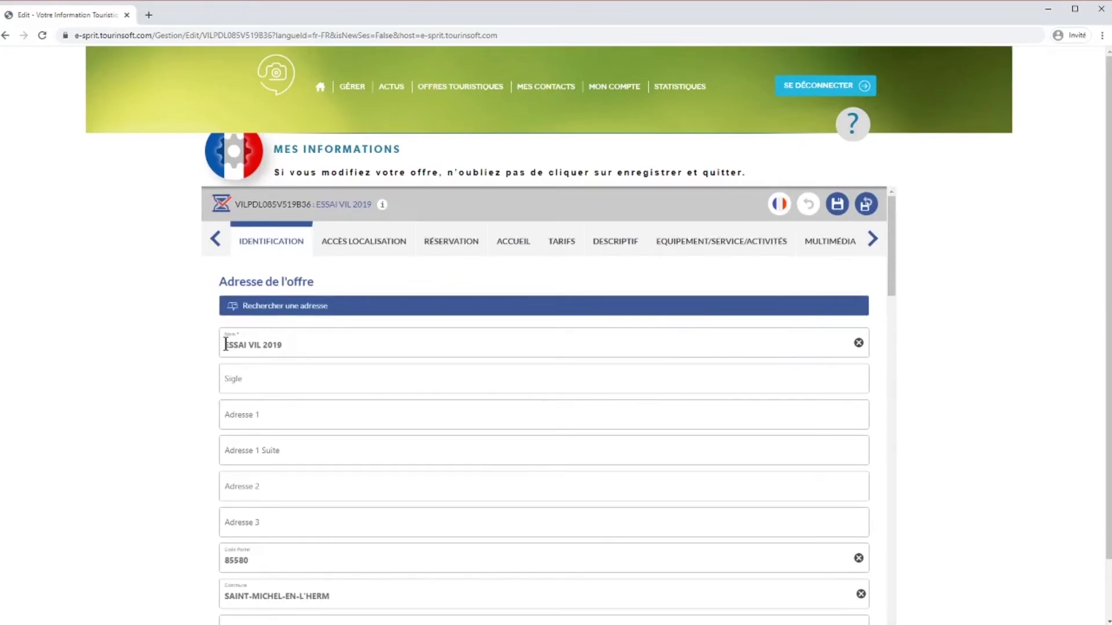
Rename the offer from ESSAI VIL 2019 to 'Village vacances de l'Atlantique'.
drag(226, 344, 283, 344)
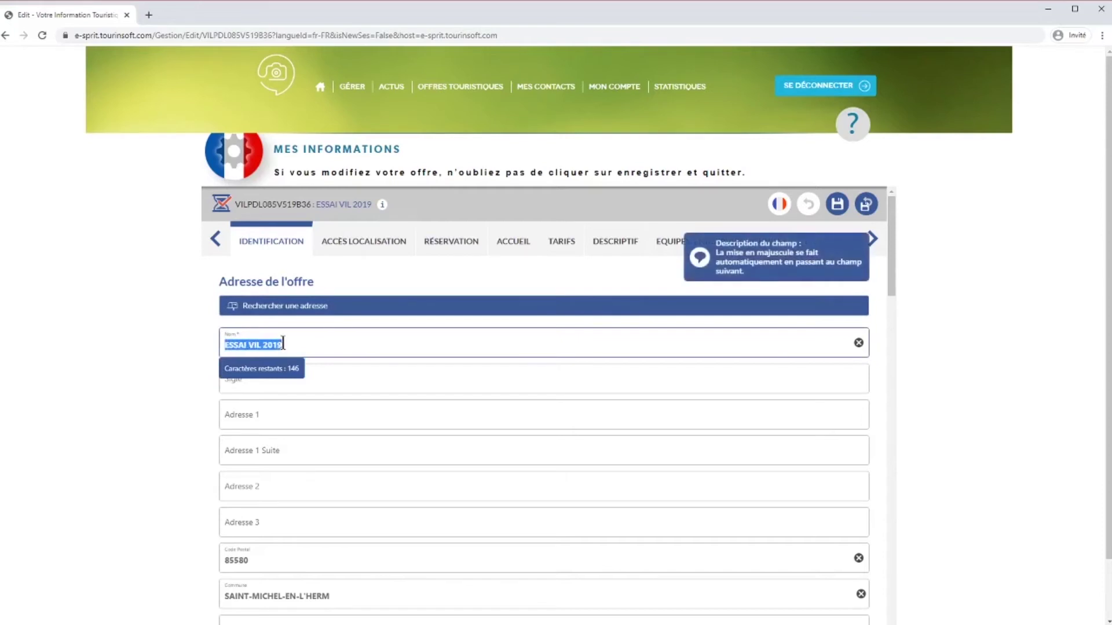
text(Village vacance)
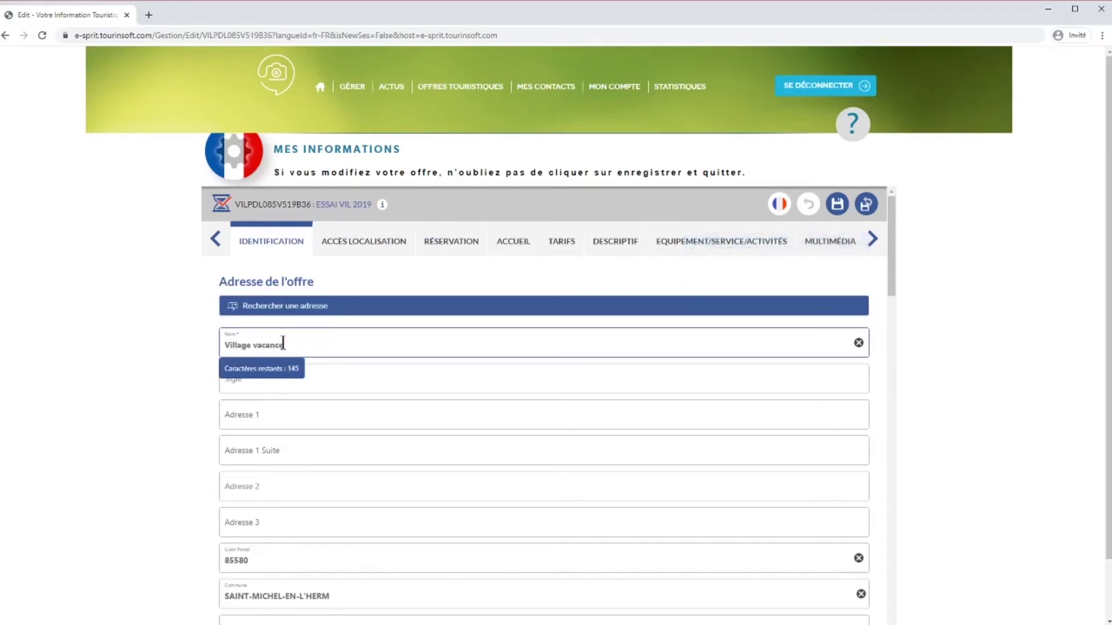
text(s de l'Atlantique)
click(375, 380)
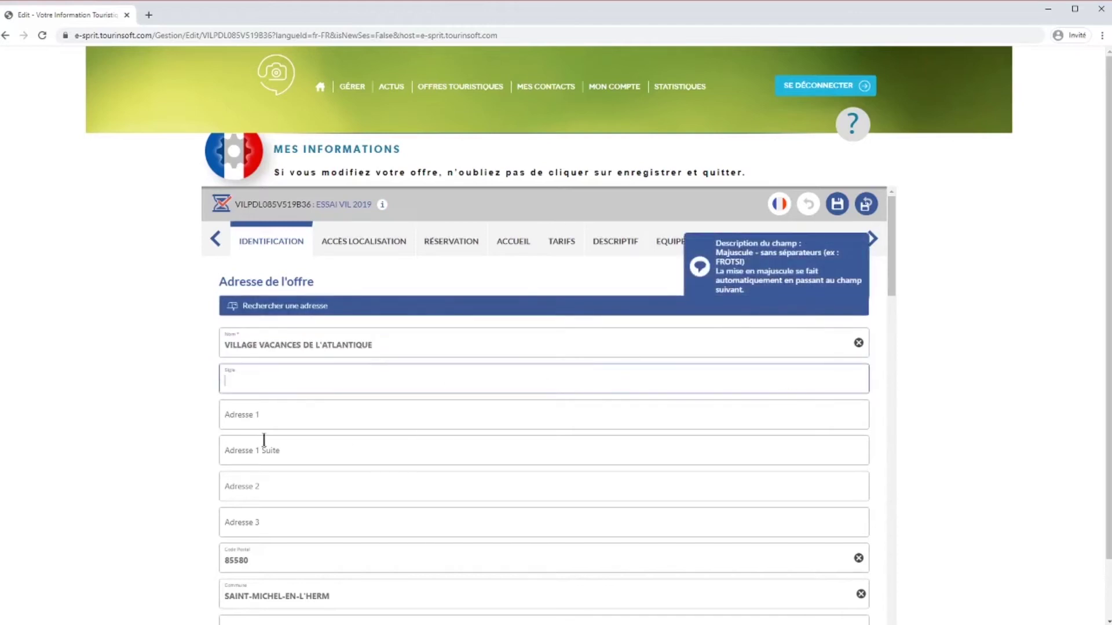
Enter '10 rue de la Mer' as the street number and name in Adresse 2.
click(285, 419)
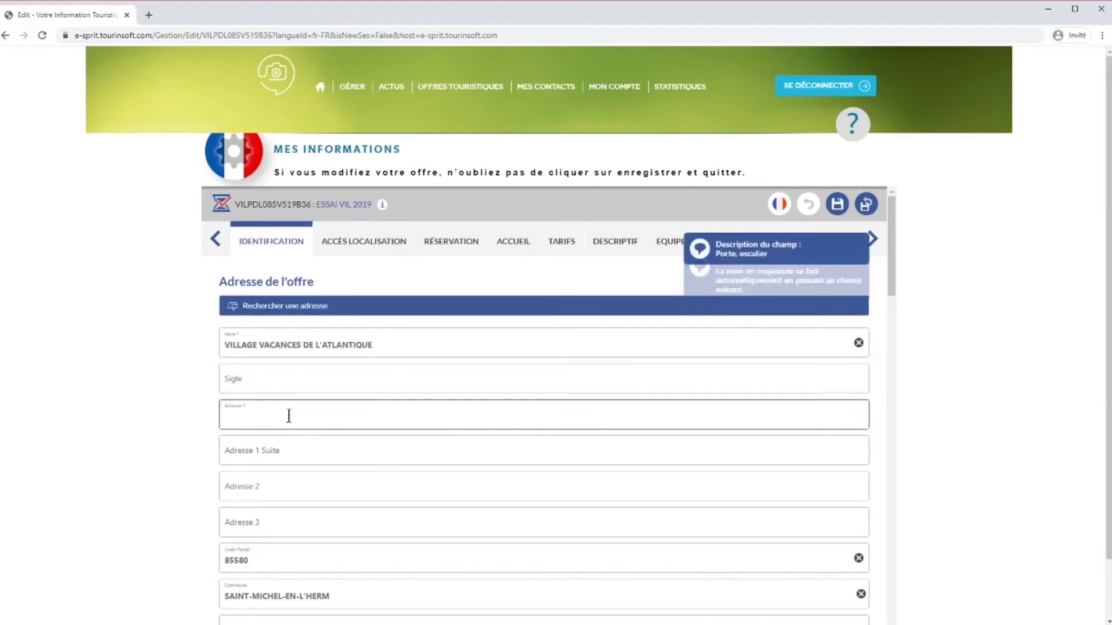
click(294, 457)
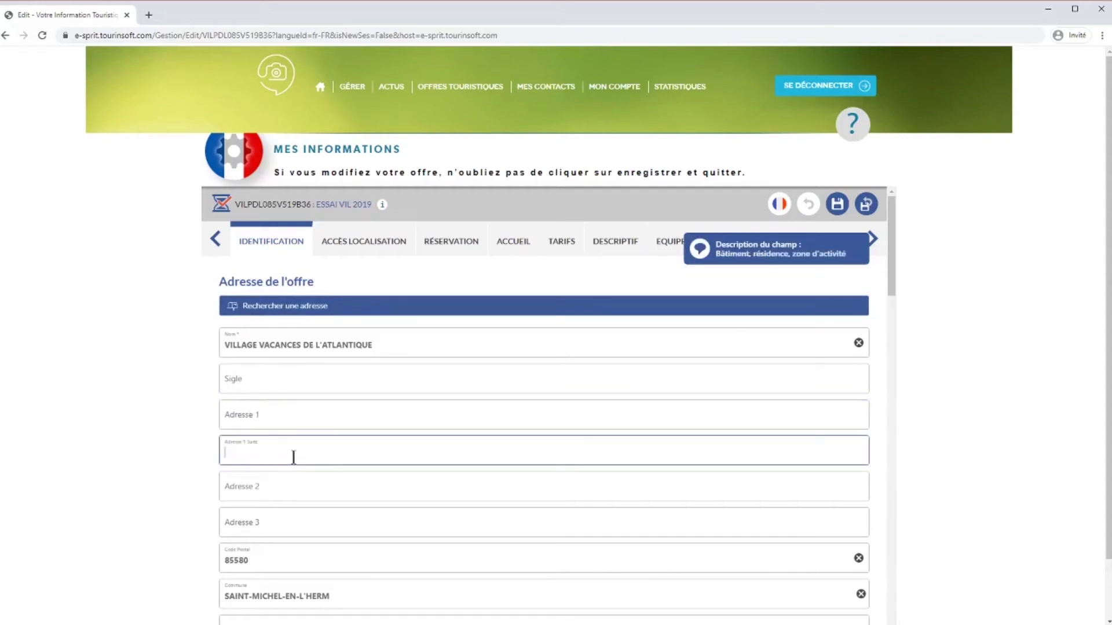
click(294, 486)
click(271, 520)
scroll(272, 524, down, 1)
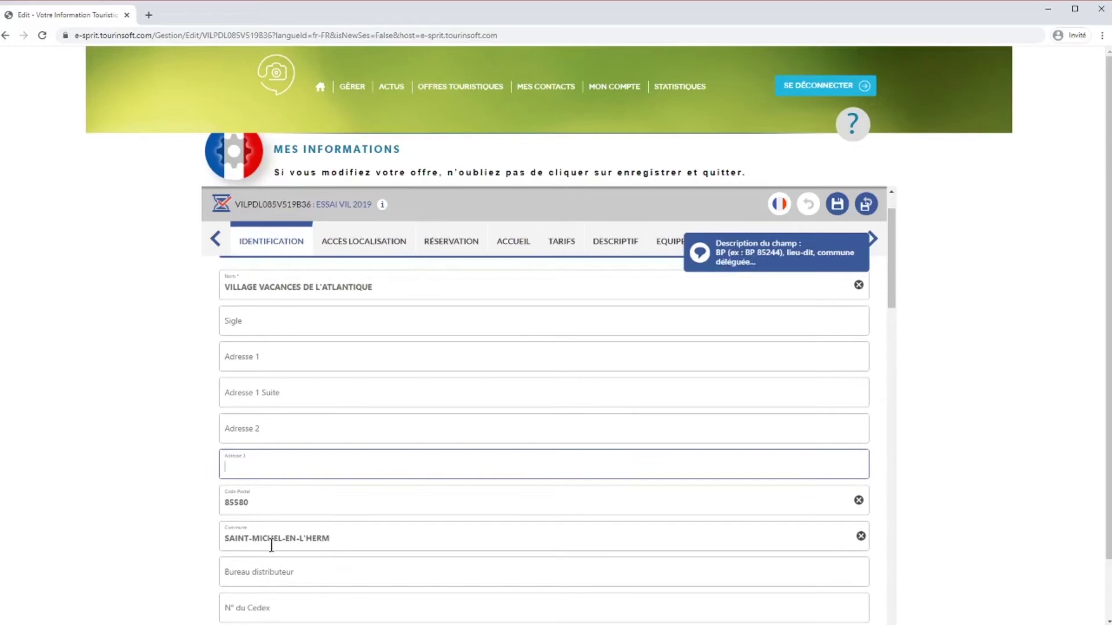
click(323, 426)
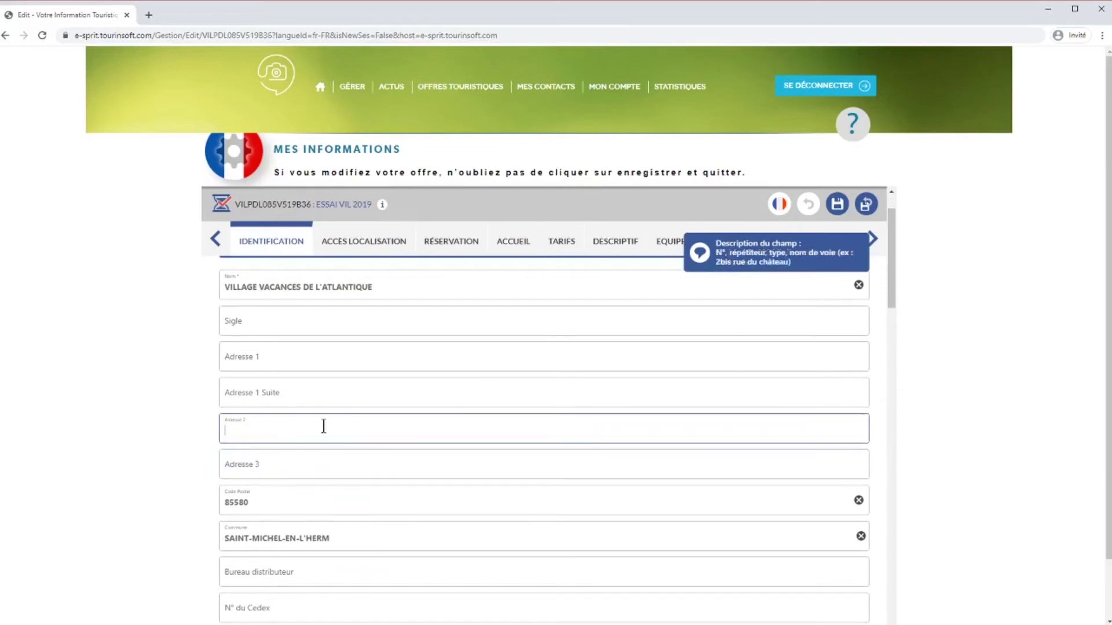
text(10 rue de la Mer)
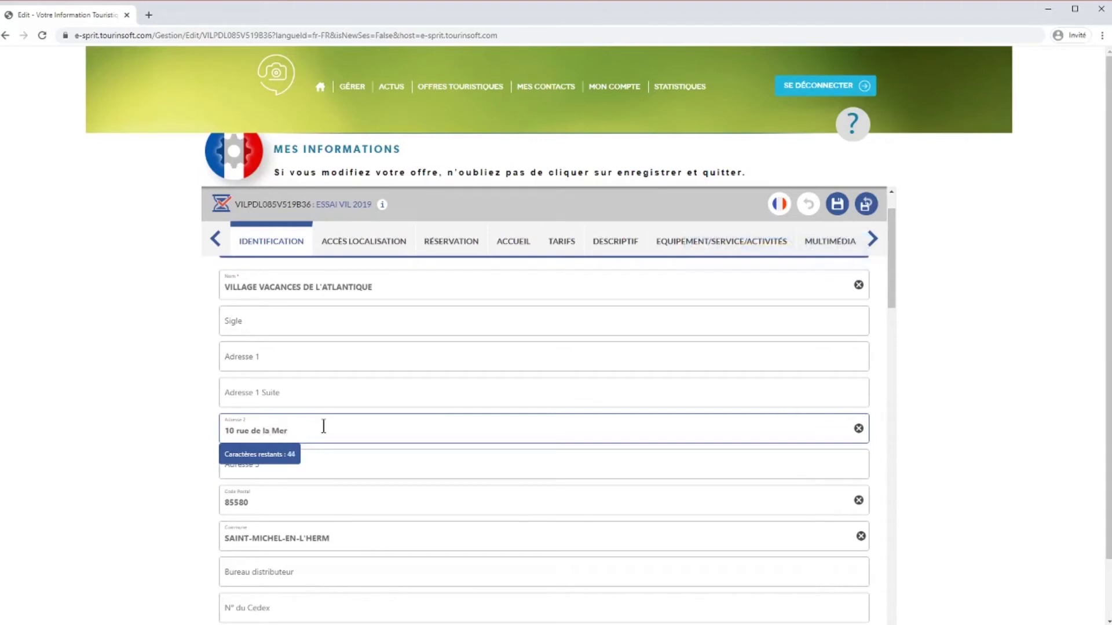
scroll(478, 416, down, 3)
scroll(458, 412, down, 2)
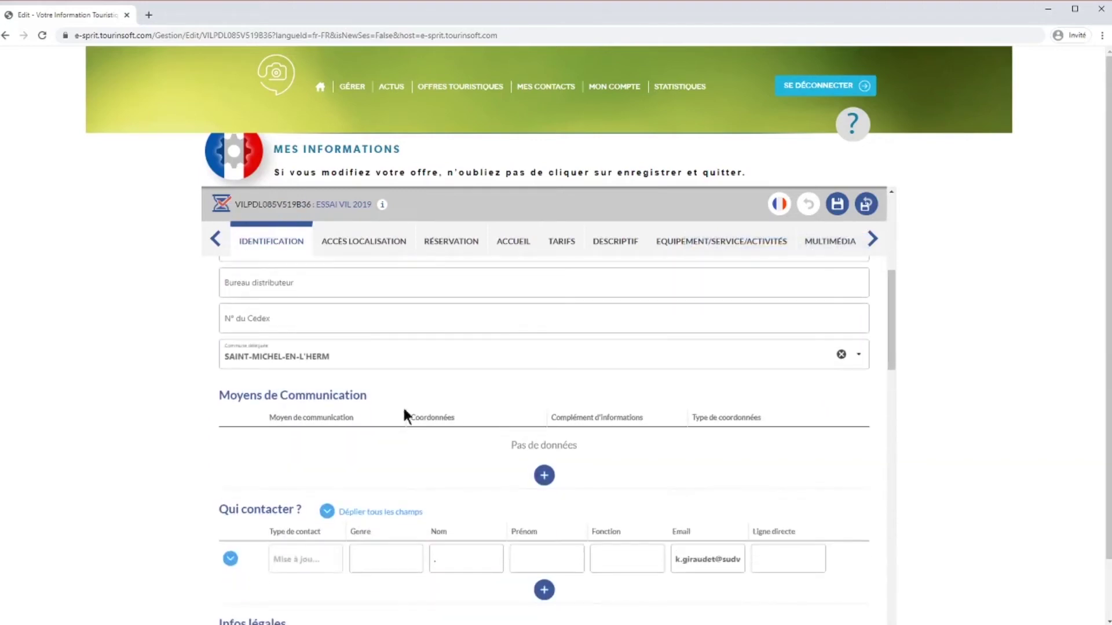
Add a Mail communication line holding a sample e-mail address.
click(544, 476)
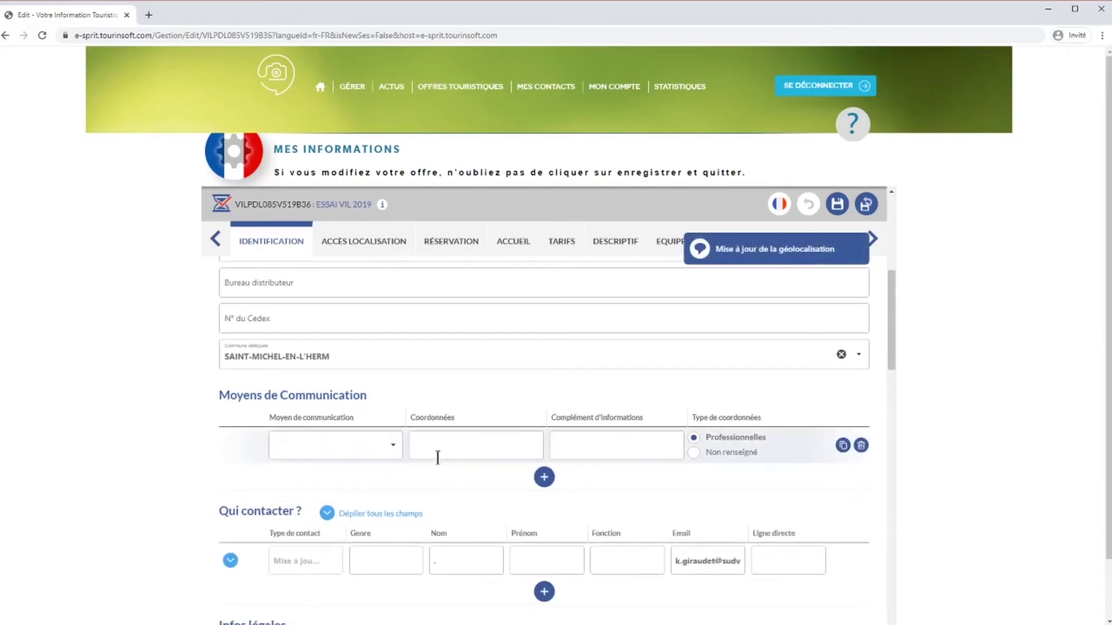
click(394, 455)
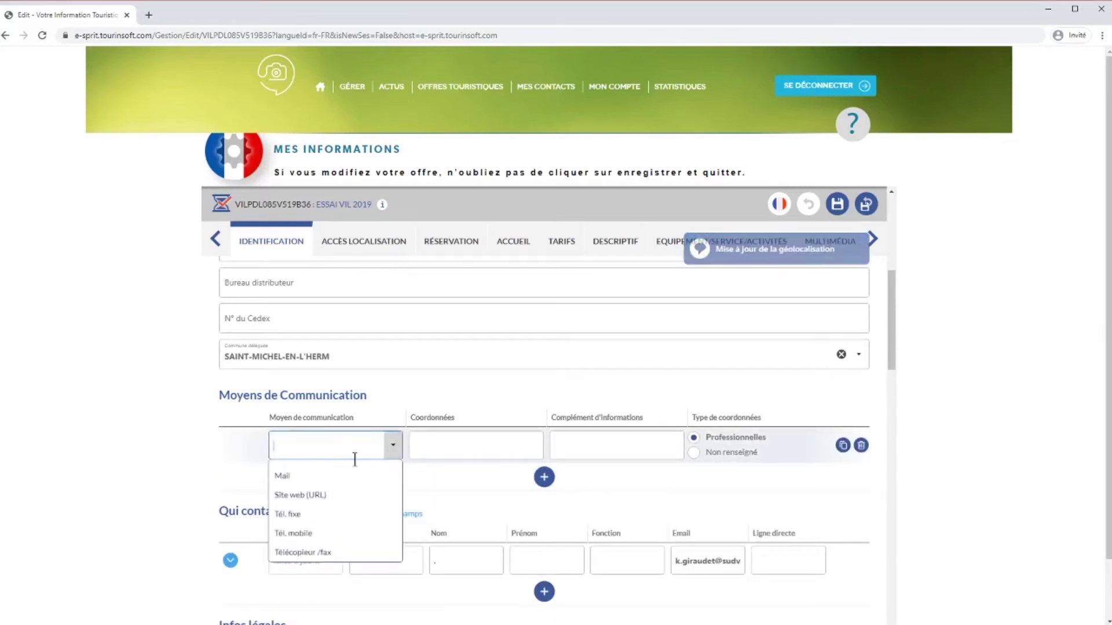
click(283, 475)
click(483, 441)
text(ces)
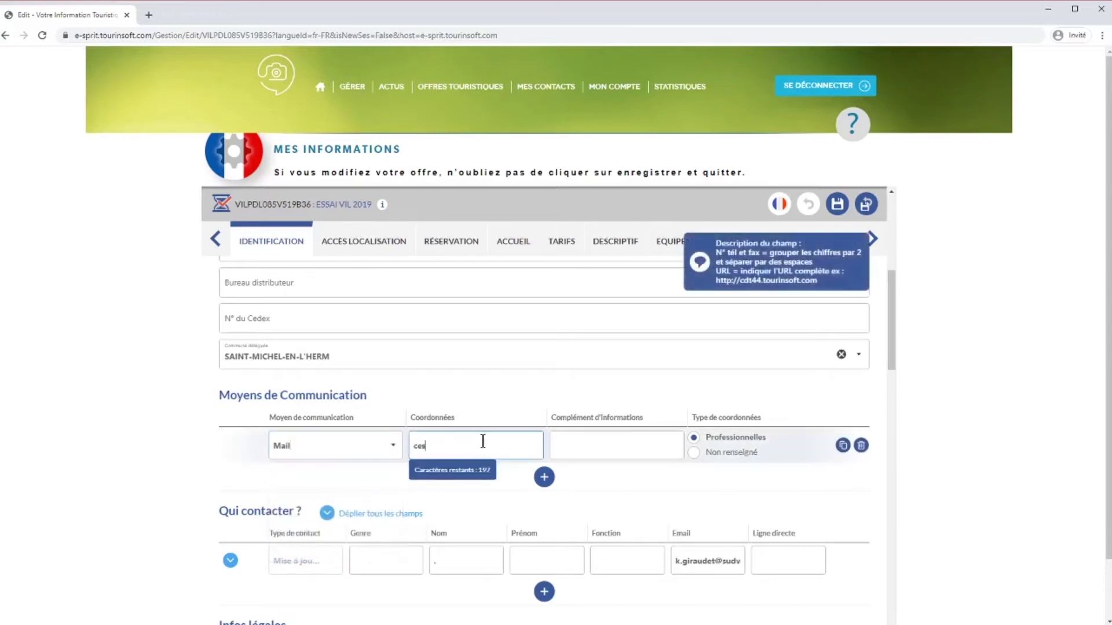
text(stmo)
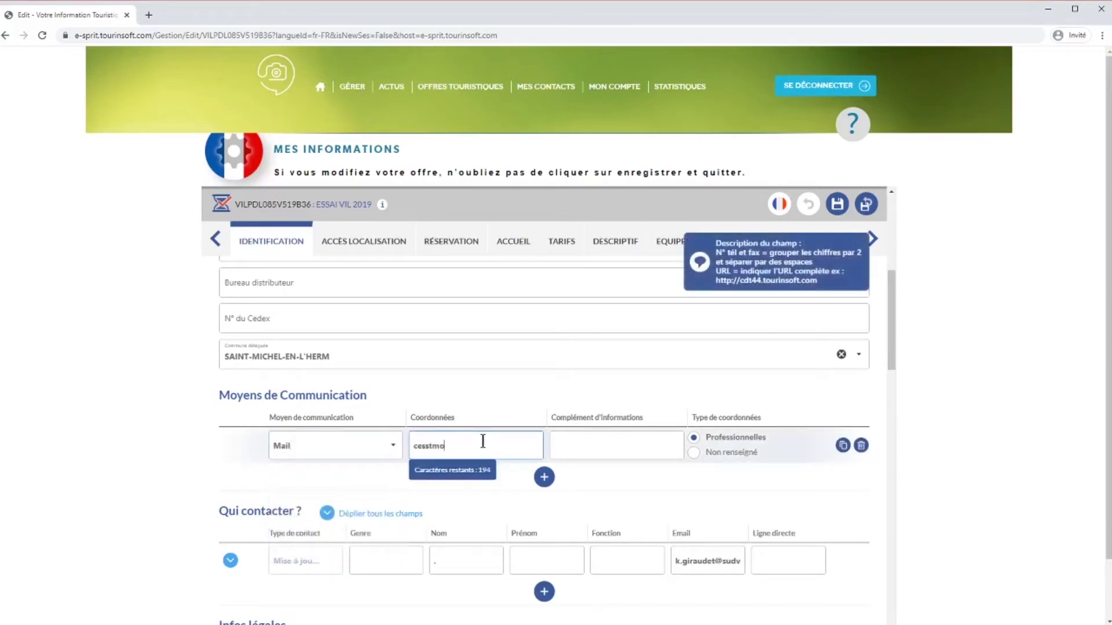
text(nadress)
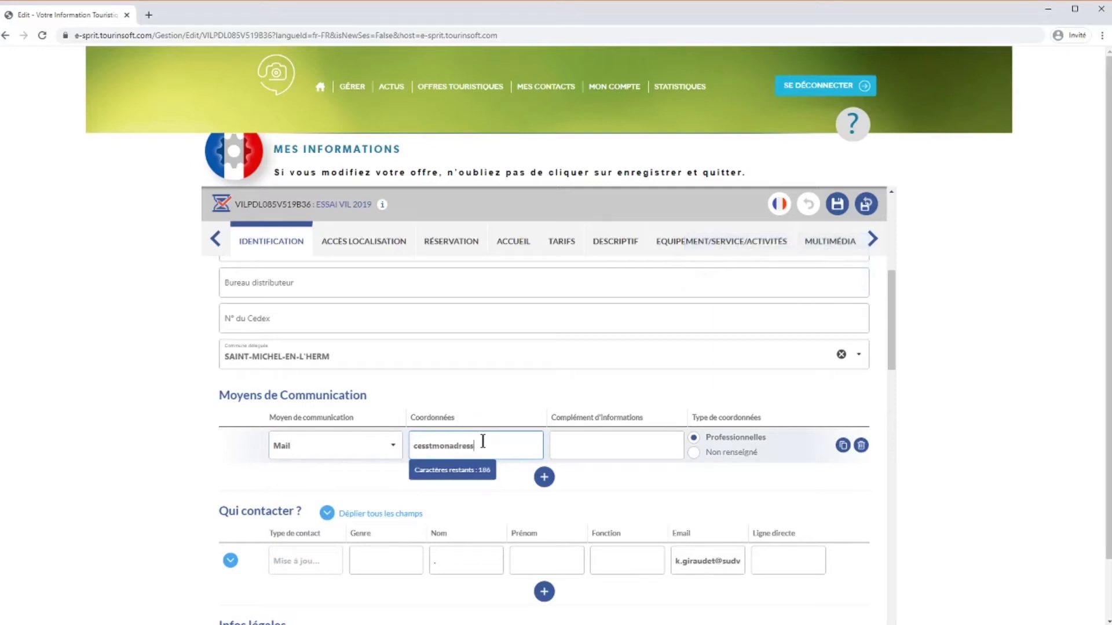
text(e@xxxx.fr)
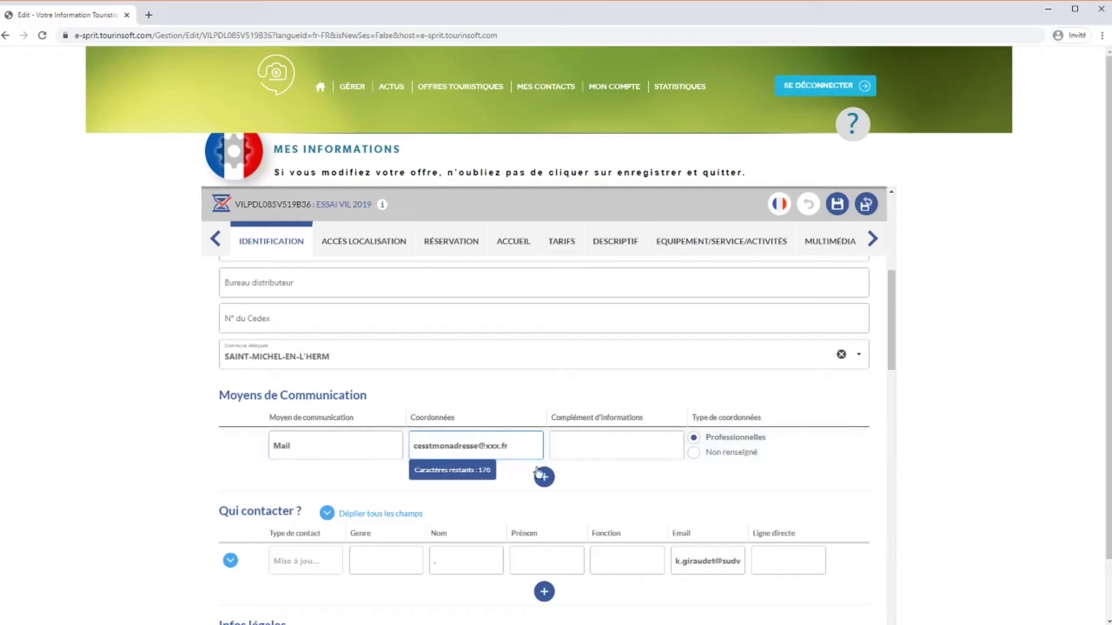
click(544, 477)
click(381, 495)
click(388, 527)
click(446, 480)
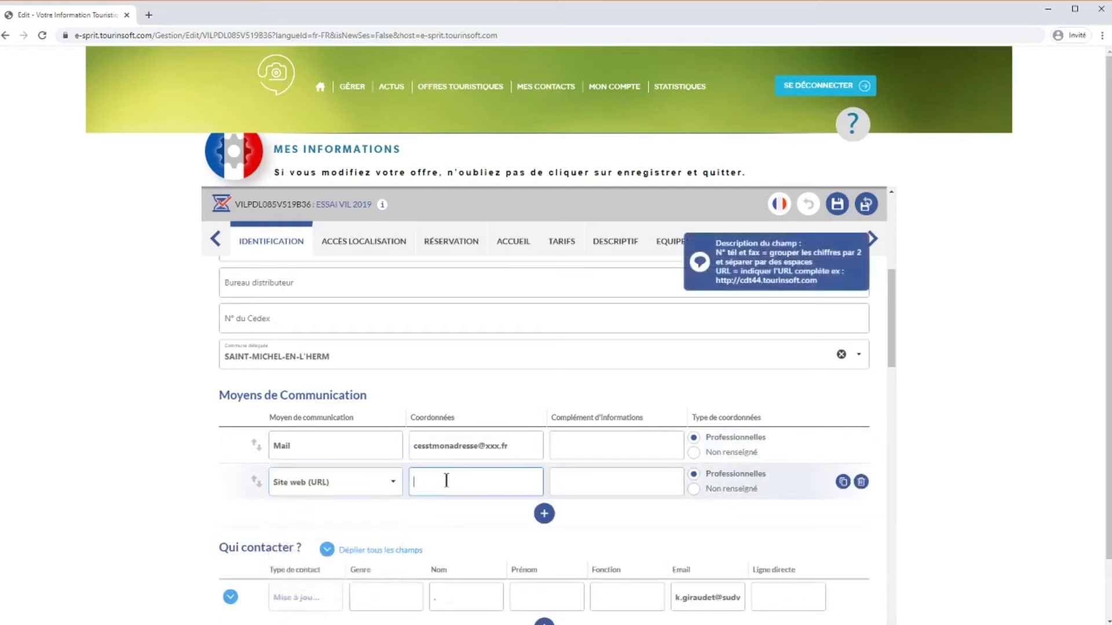
text(h)
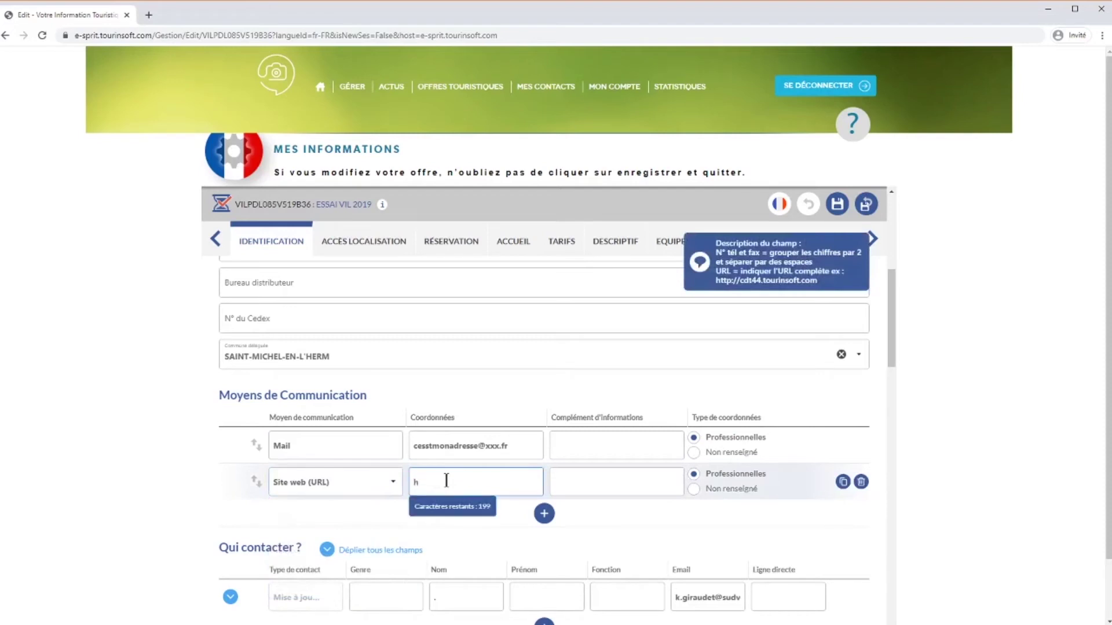
text(ttp)
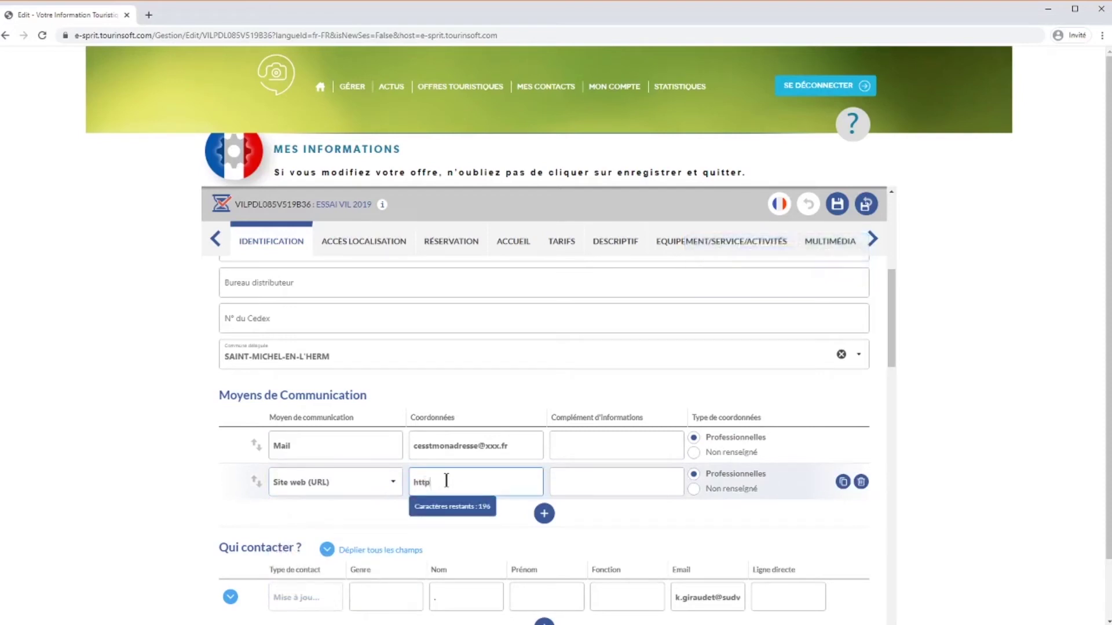
text(s://www.cesmonsite.fr)
Add a third Tél. fixe communication line holding a sample landline number.
click(545, 519)
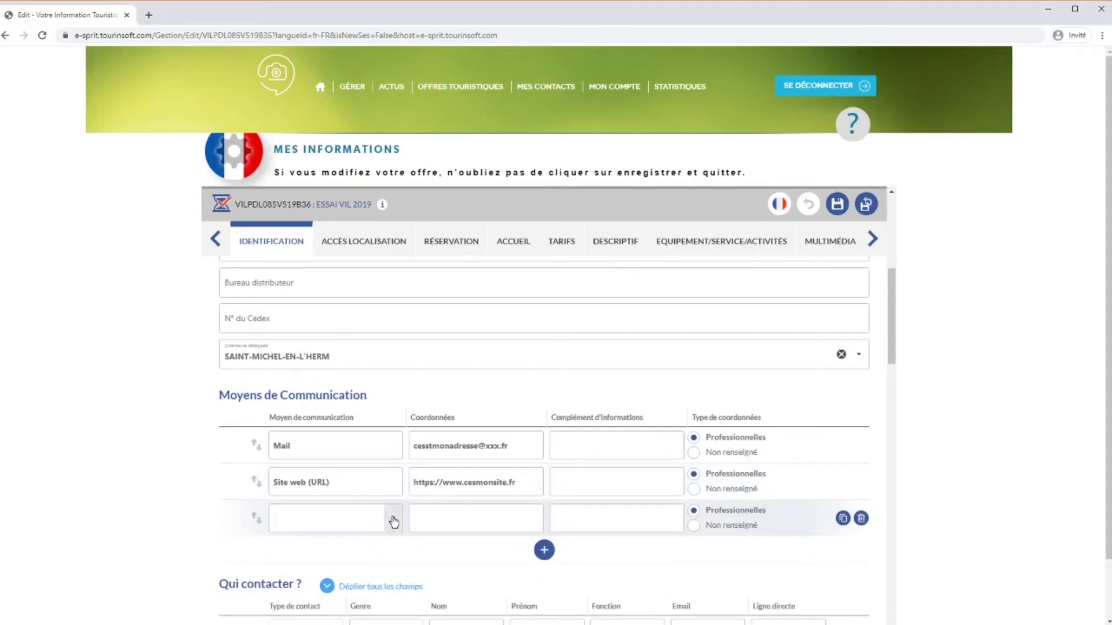
click(390, 519)
click(319, 589)
click(475, 513)
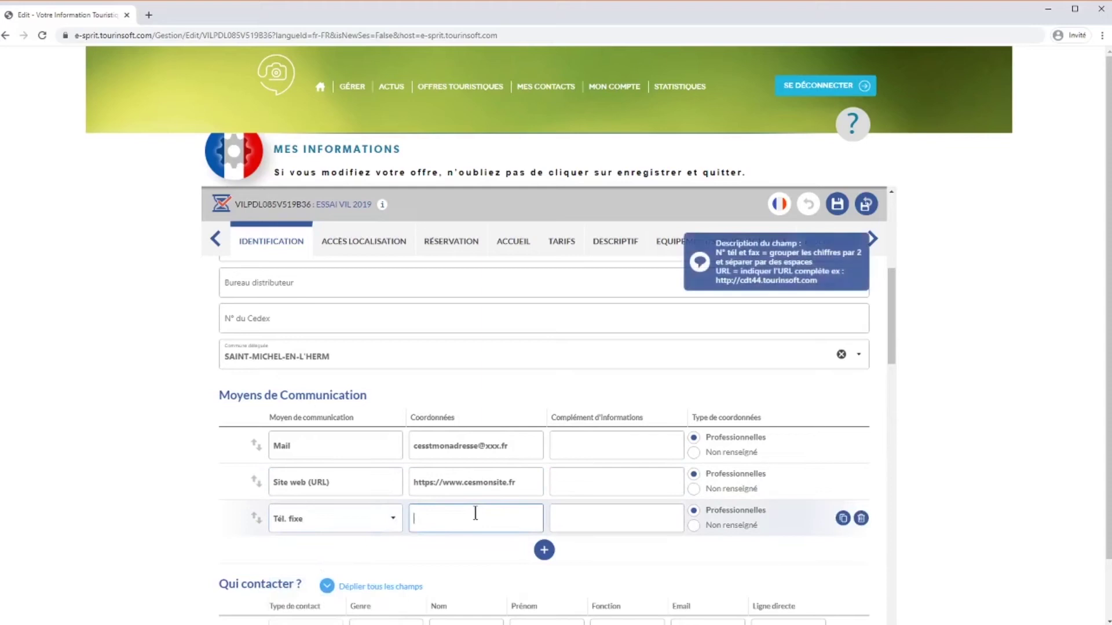
text(02 20 00 00 00)
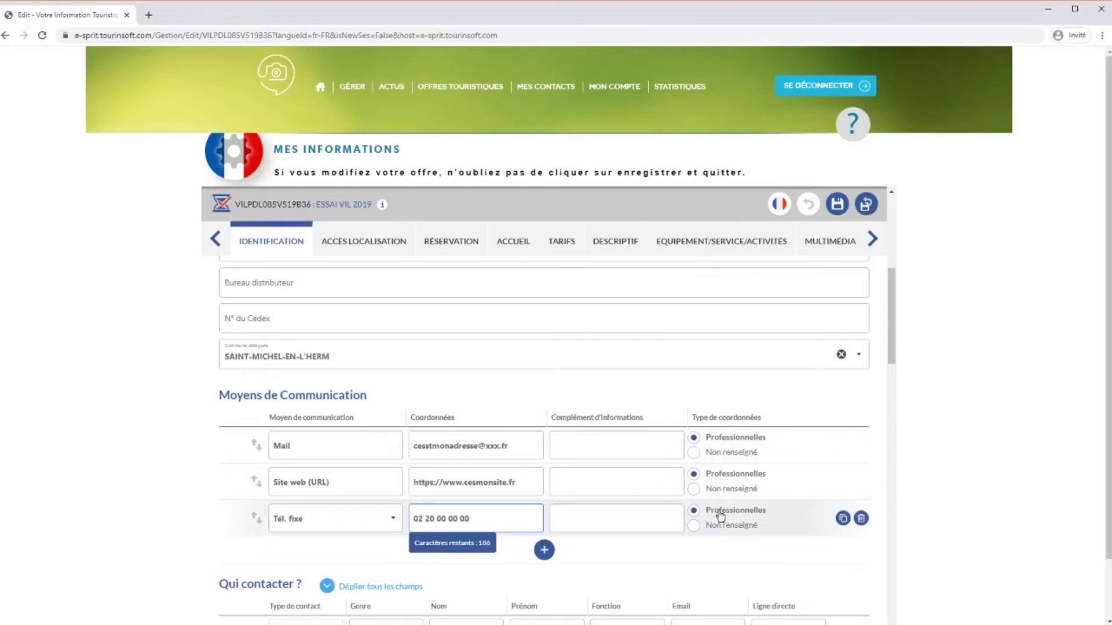
scroll(612, 513, down, 3)
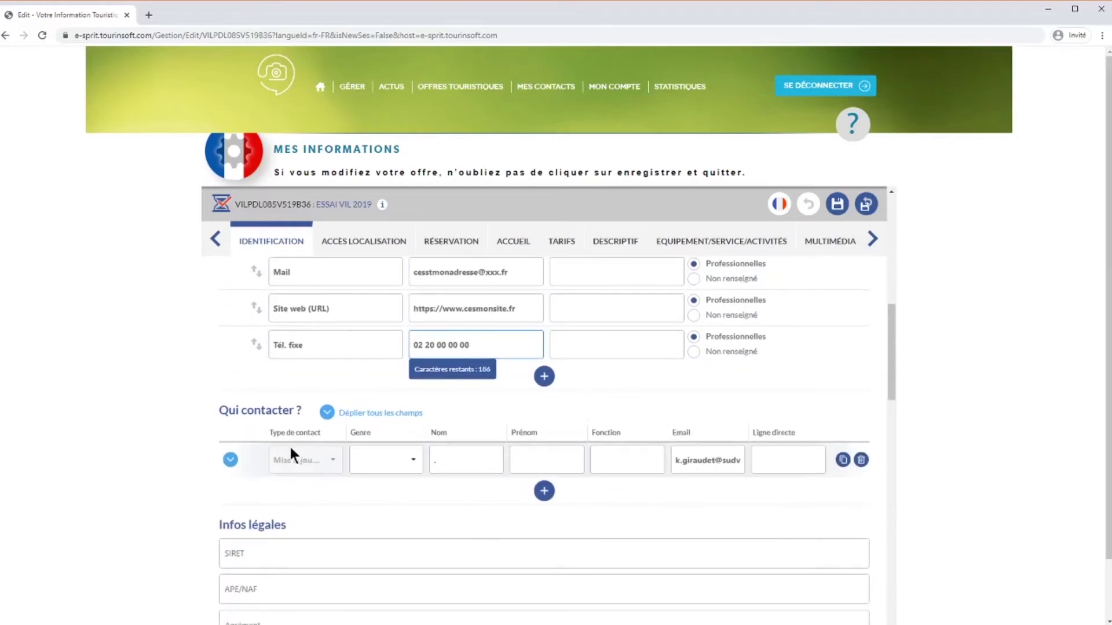
scroll(436, 459, down, 3)
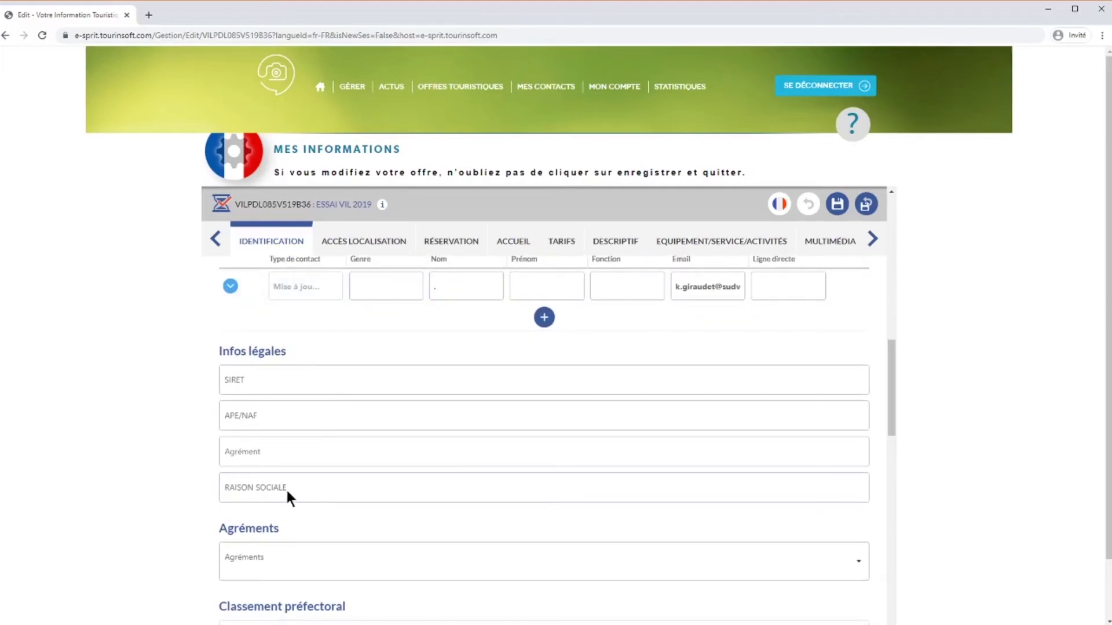
scroll(286, 490, down, 2)
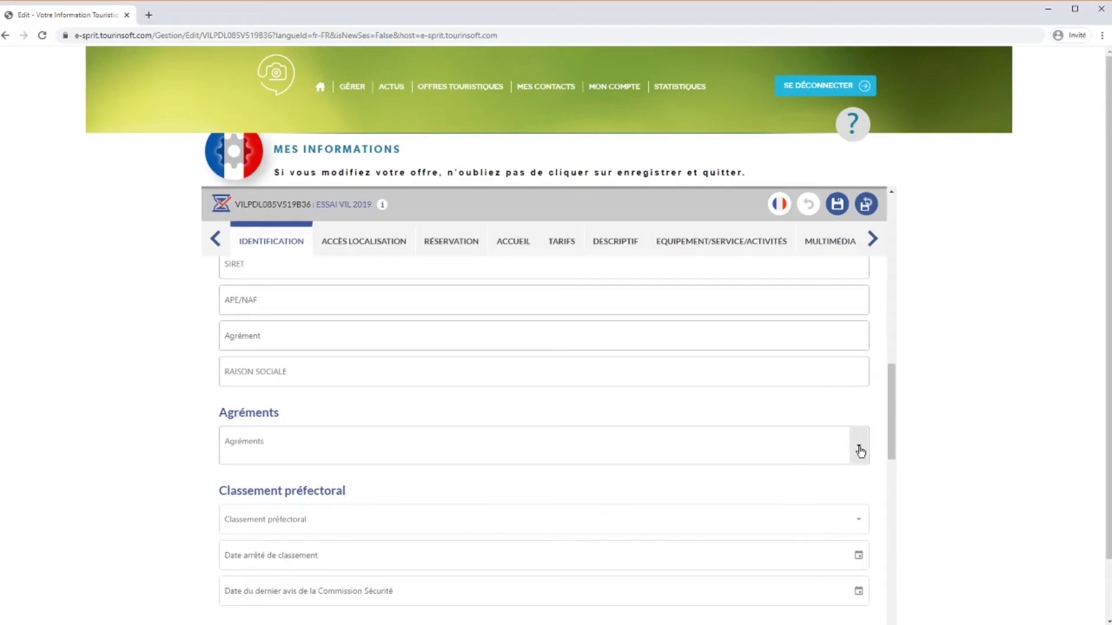
click(860, 452)
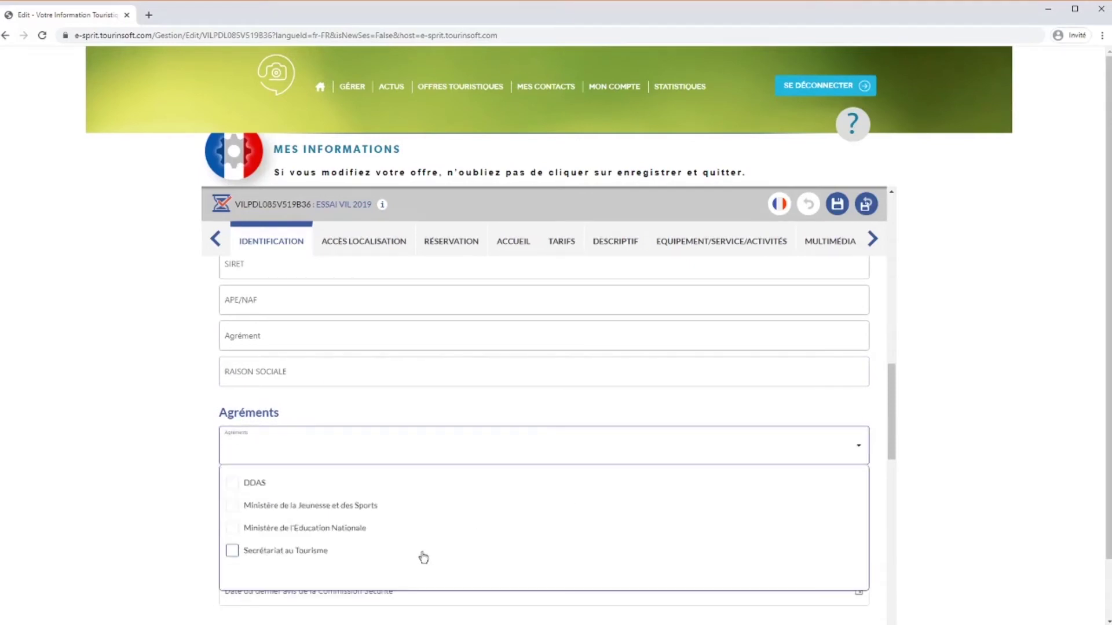
click(861, 457)
scroll(860, 452, down, 2)
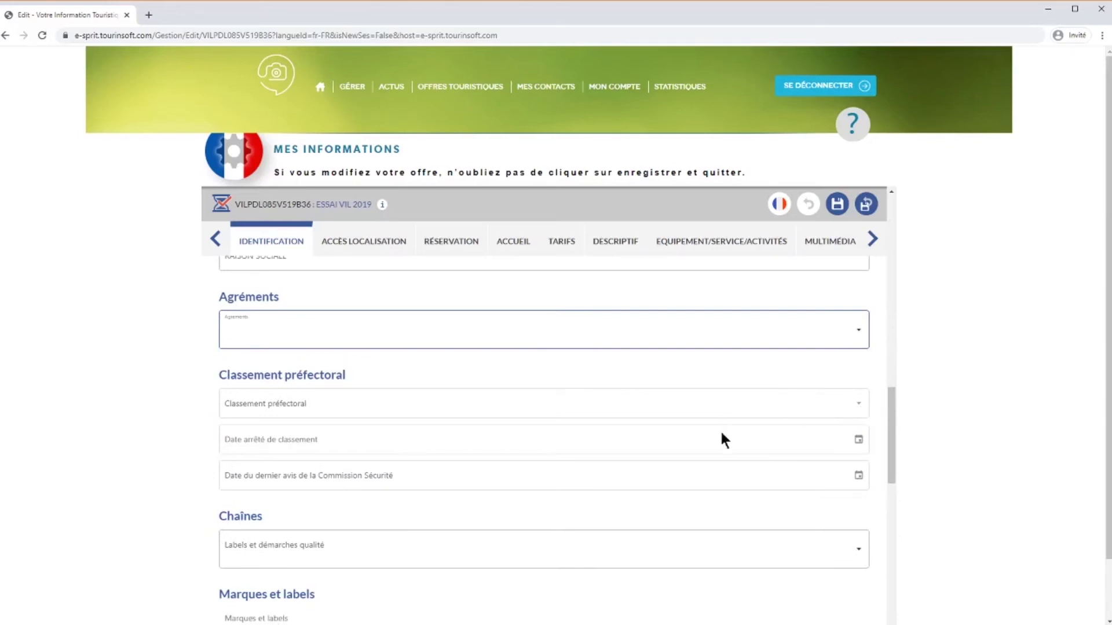
scroll(681, 494, down, 2)
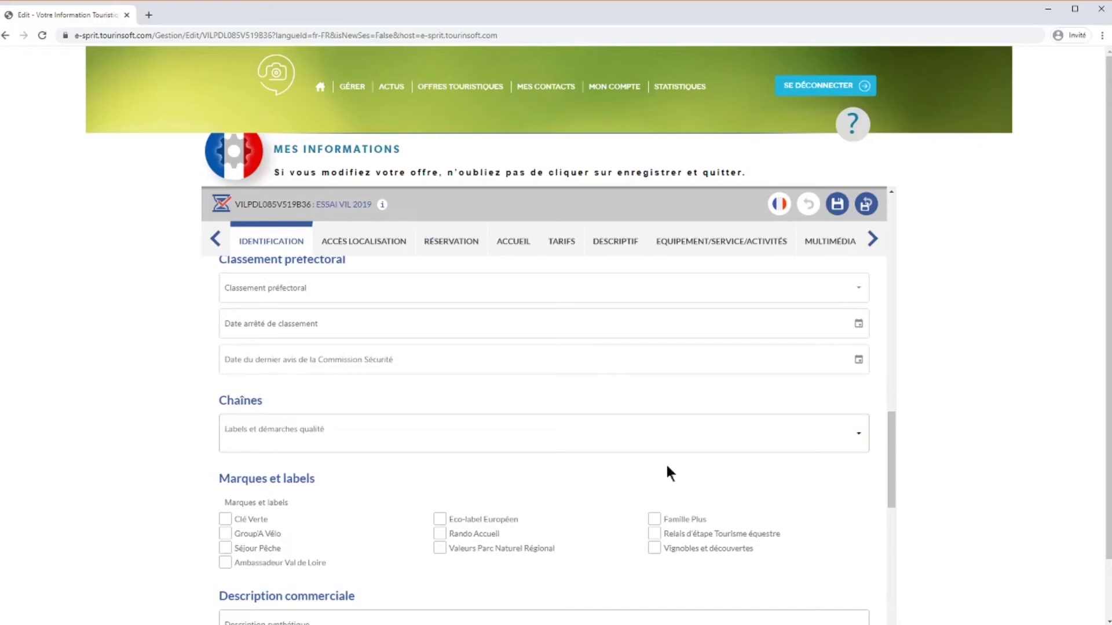
click(856, 436)
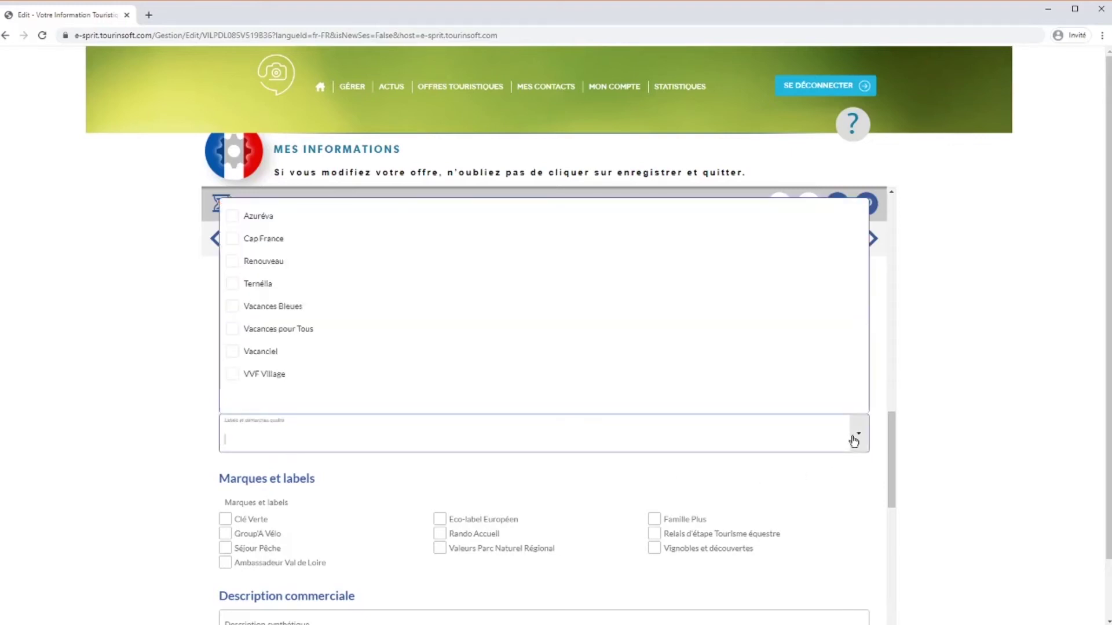
click(853, 440)
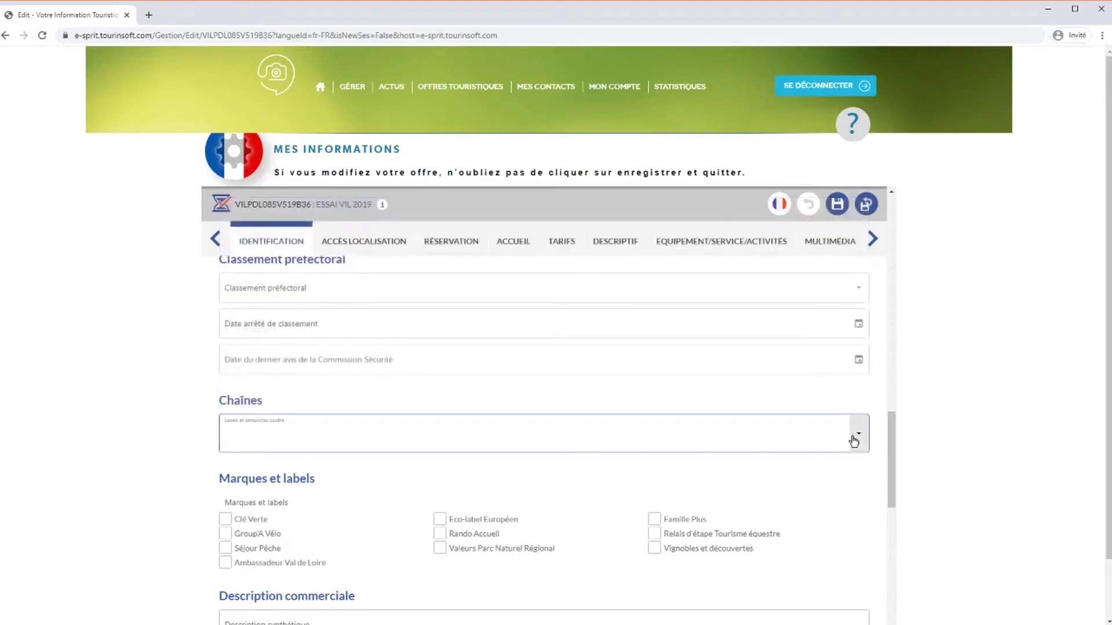
scroll(852, 440, down, 2)
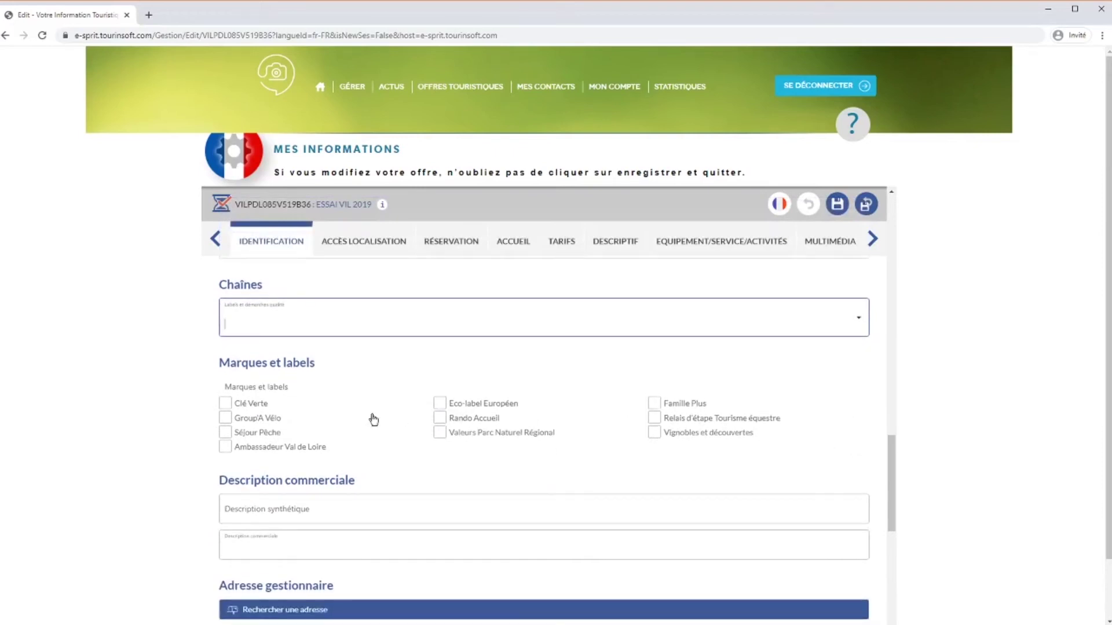
scroll(761, 466, down, 1)
Write the summary 'c'est le chapeau, decrivez succintement votre offre' and the detailed description text.
click(593, 452)
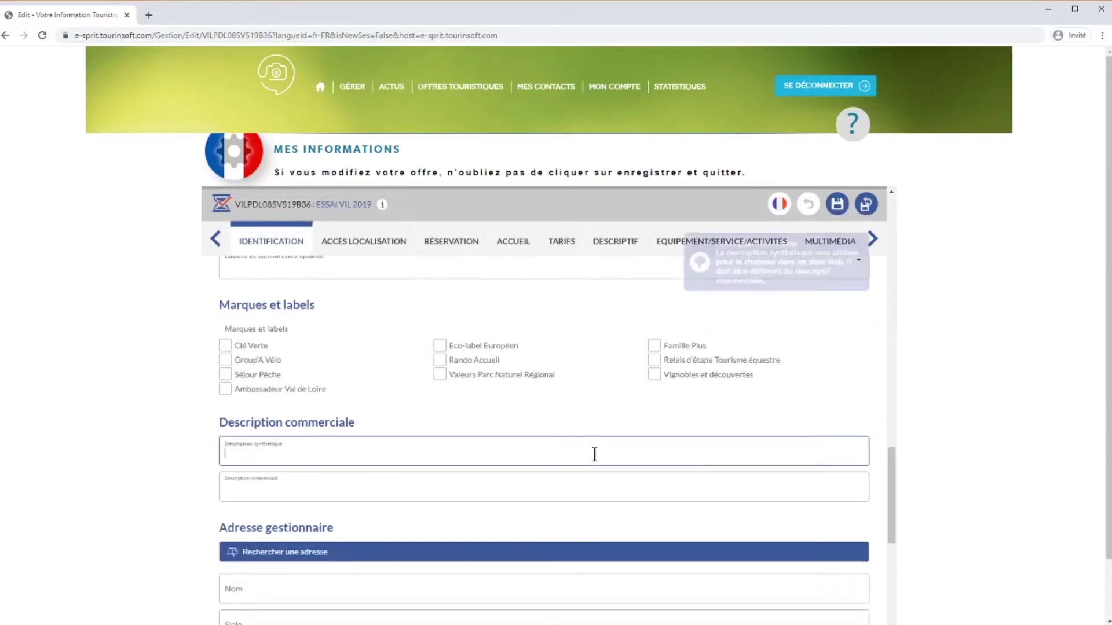
text(c)
text('est le chapeau,)
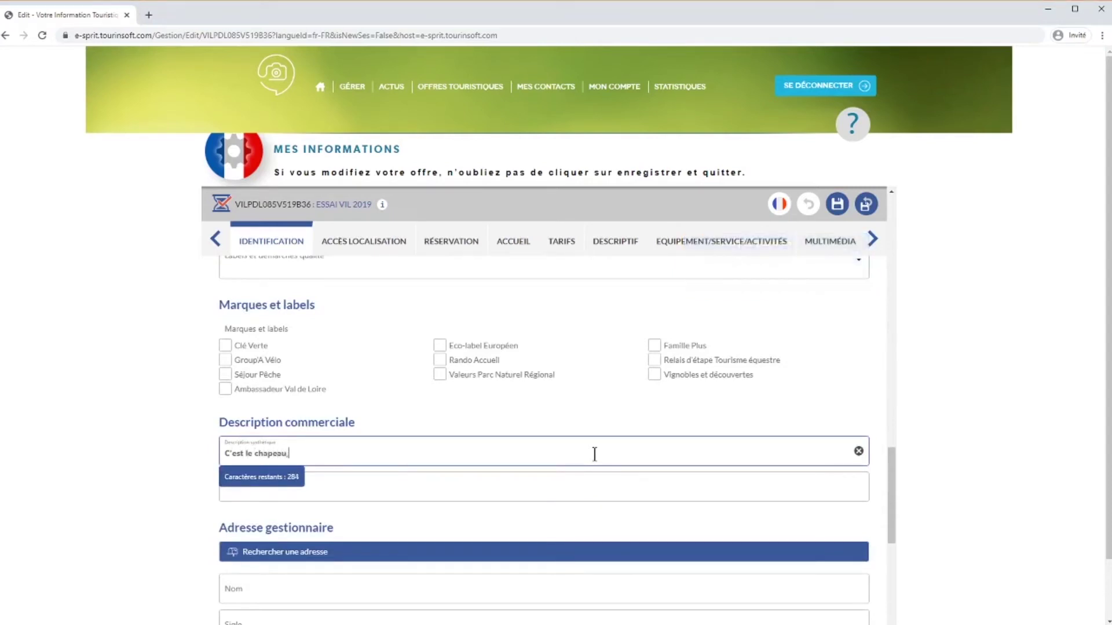
text( decrivez succintement votre offre)
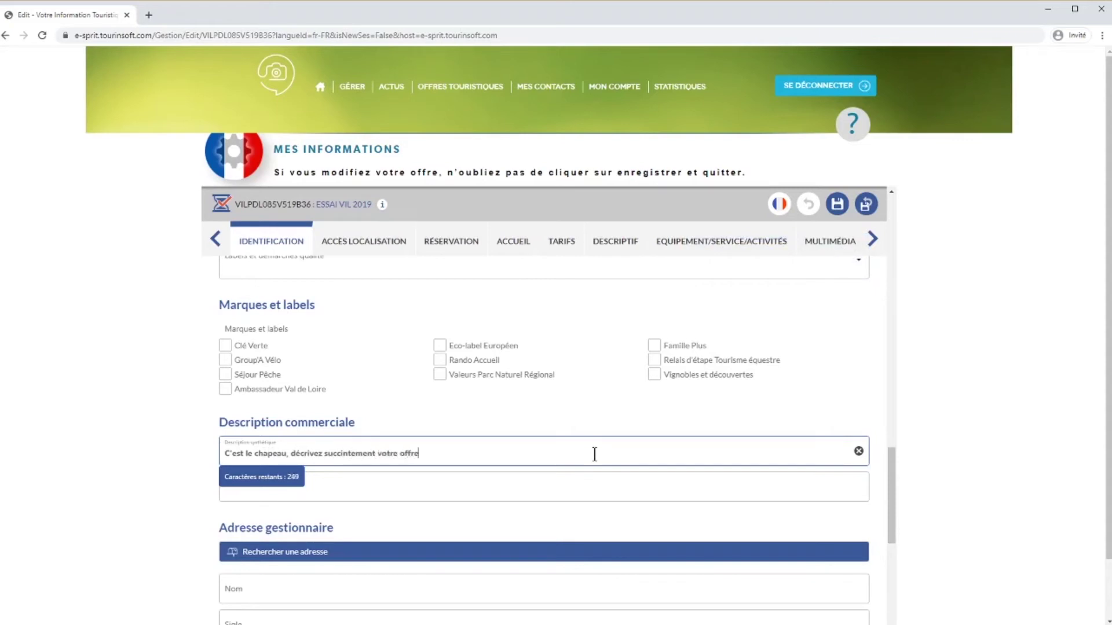
key(Tab)
text(Détaillez votre)
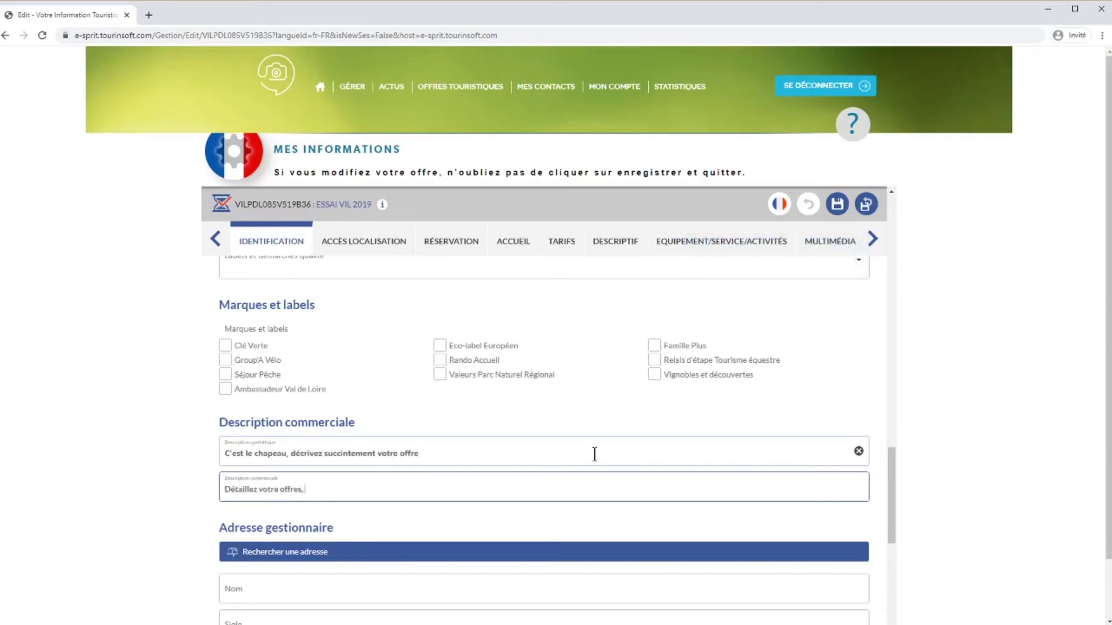
text( offres, nombre d'hébergements, services, descriptif)
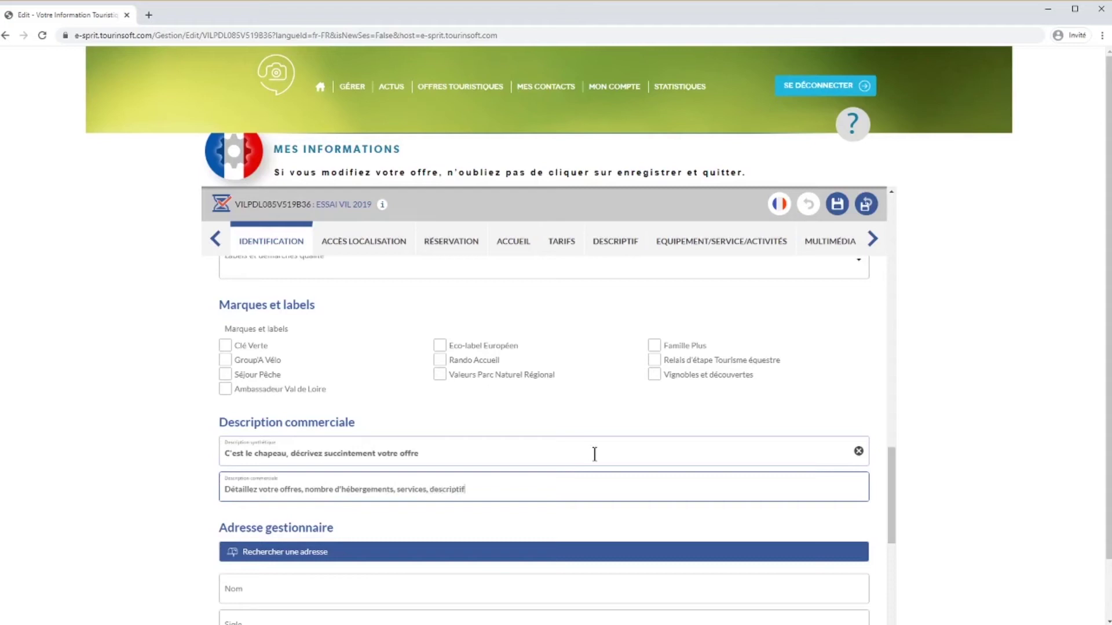
text( des logements)
scroll(593, 433, down, 5)
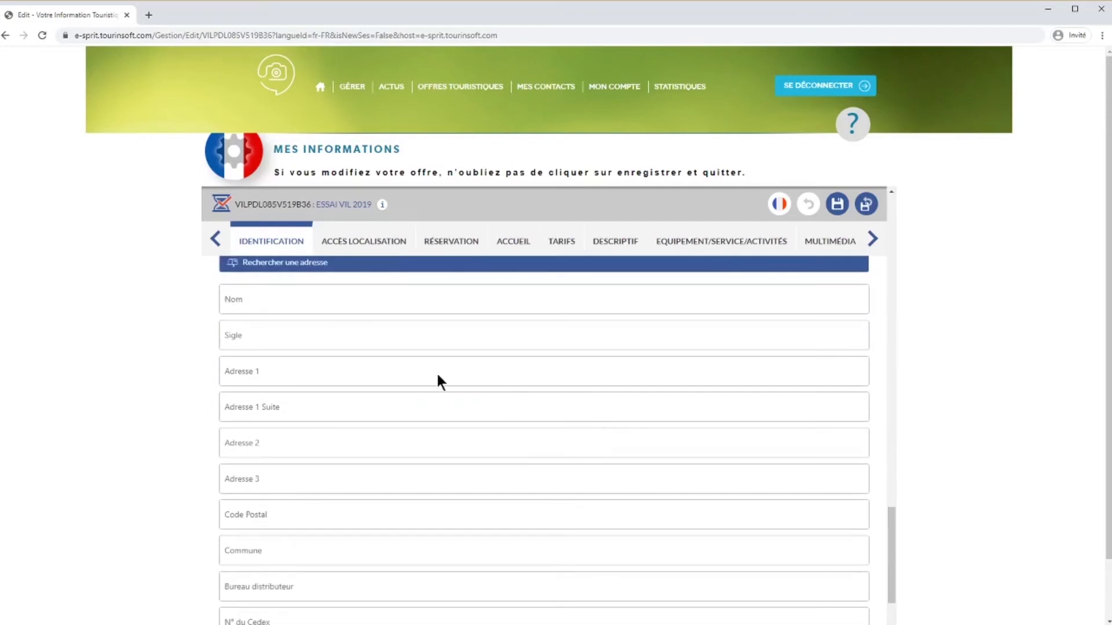
Enter 'nom prénom' as the manager's Nom in Adresse gestionnaire, leaving the address search unused.
scroll(438, 376, up, 1)
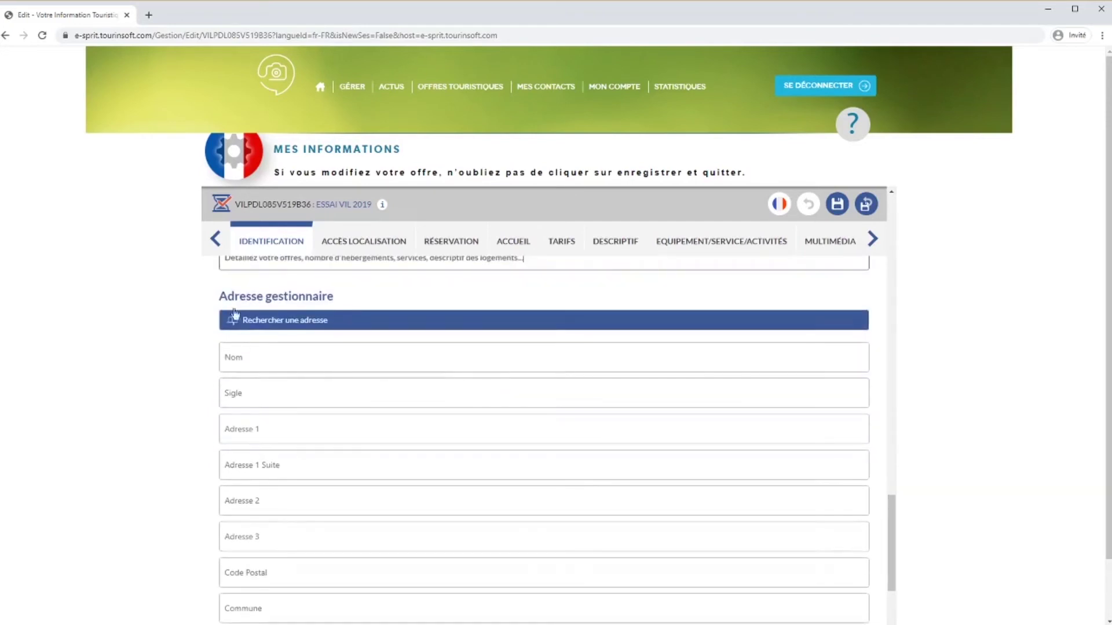
click(297, 322)
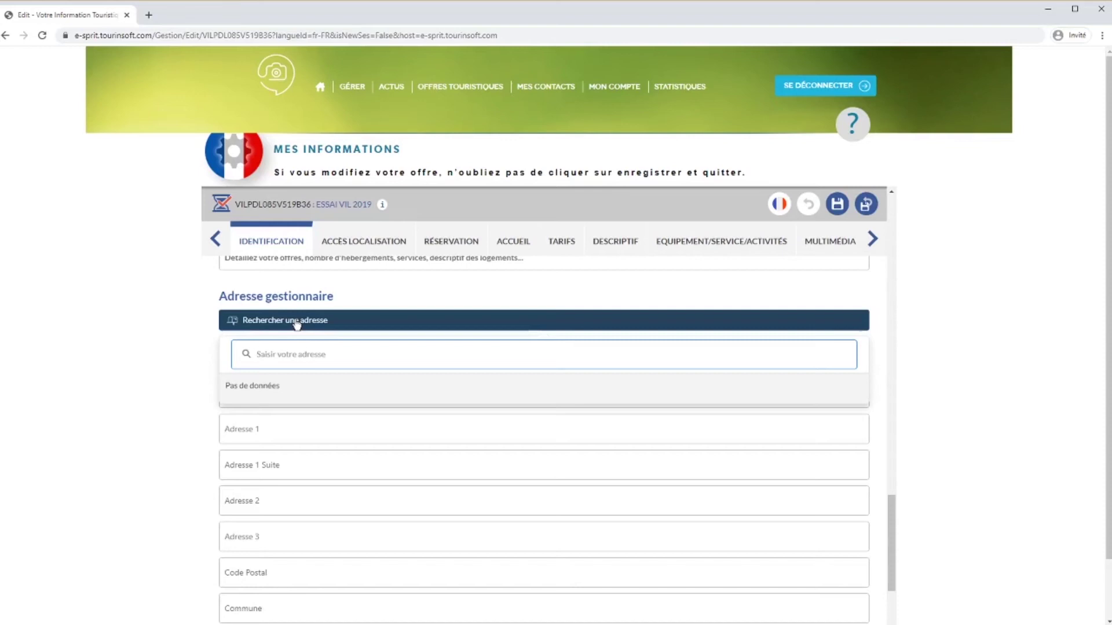
text(10 place)
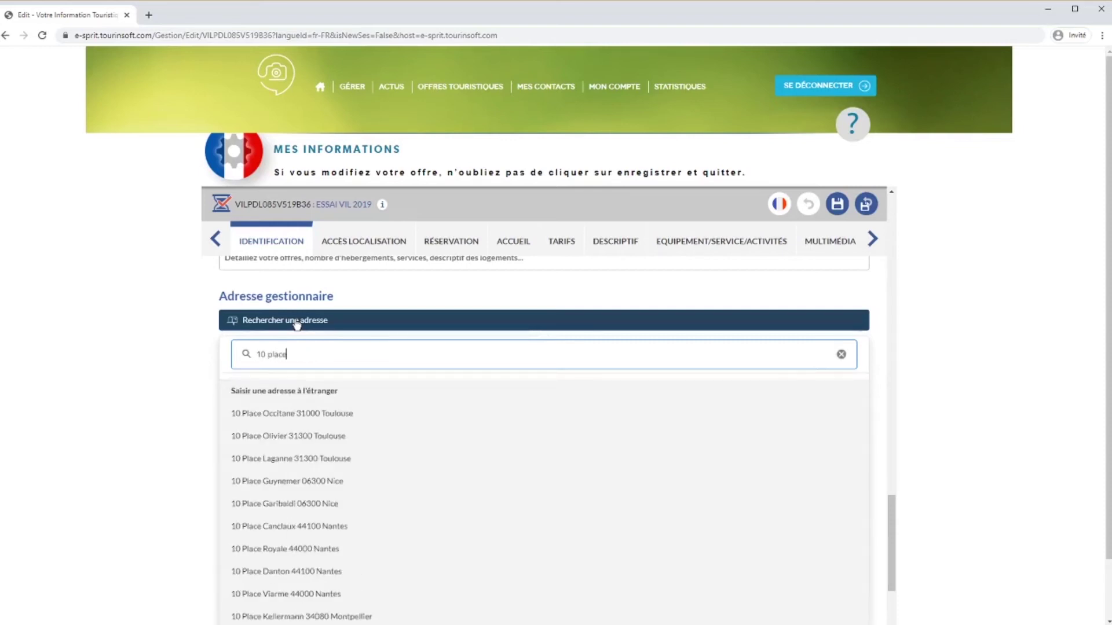
key(BackSpace)
click(297, 322)
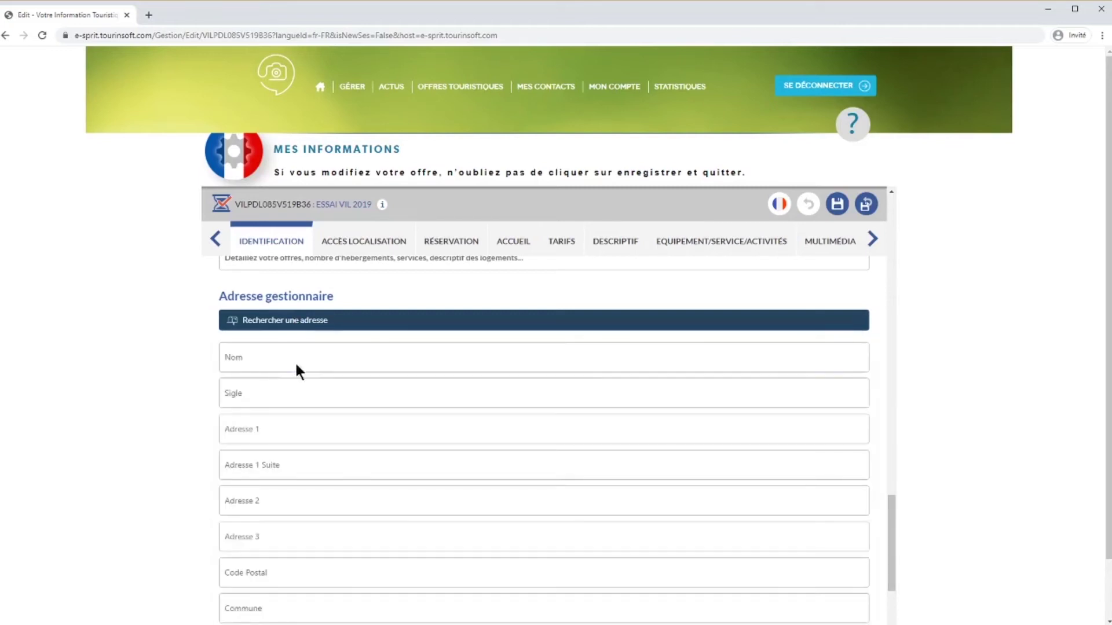
click(296, 361)
text(no)
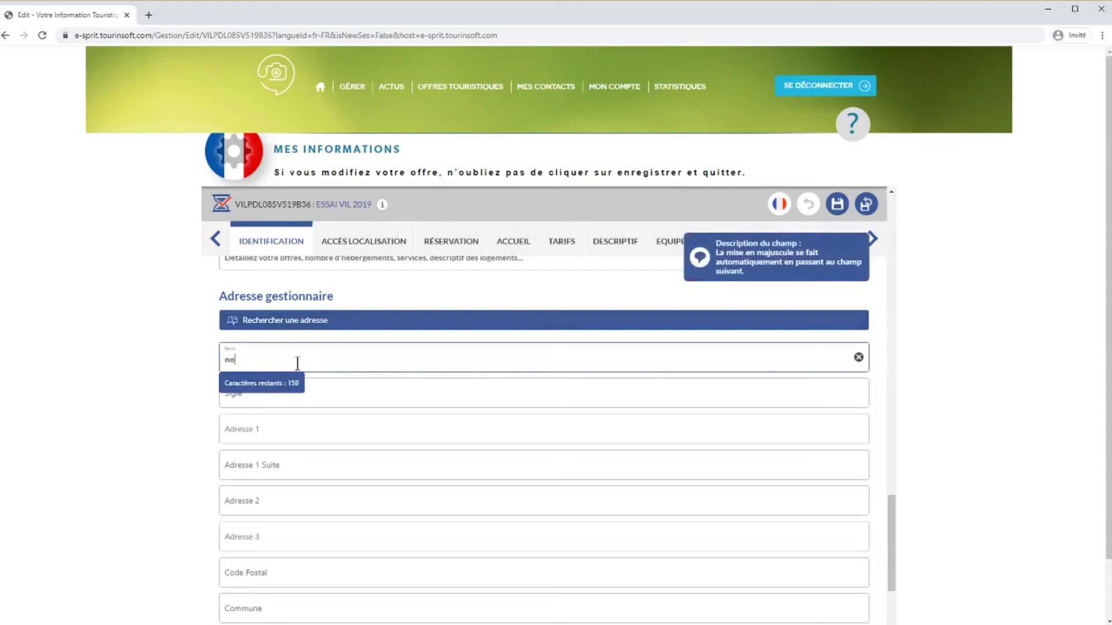
text(m prénom)
click(279, 569)
scroll(279, 603, down, 2)
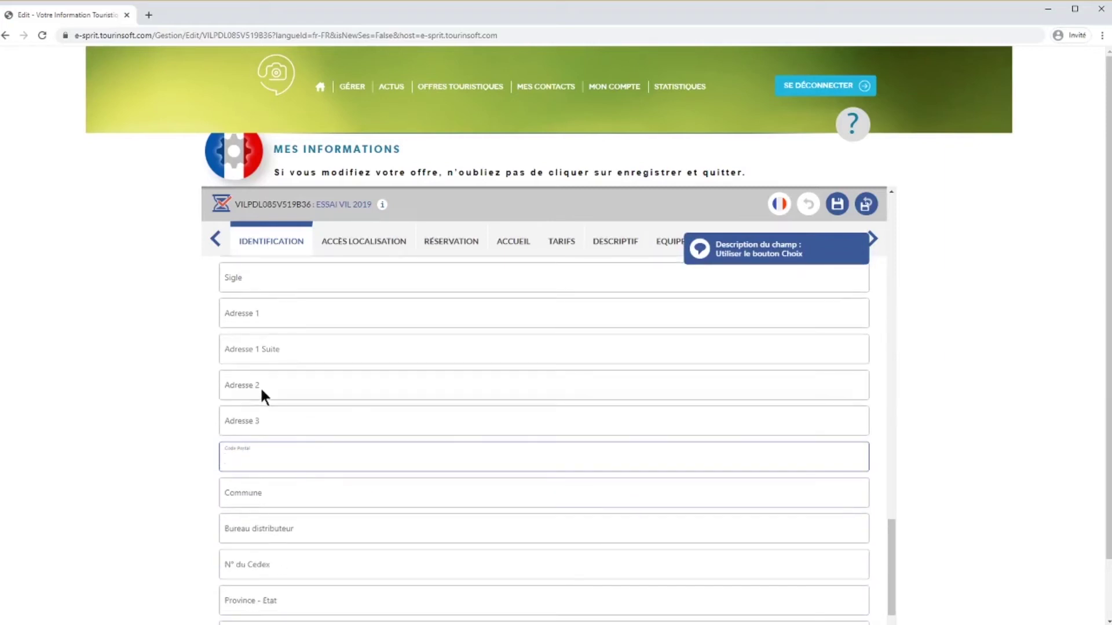
scroll(264, 497, down, 2)
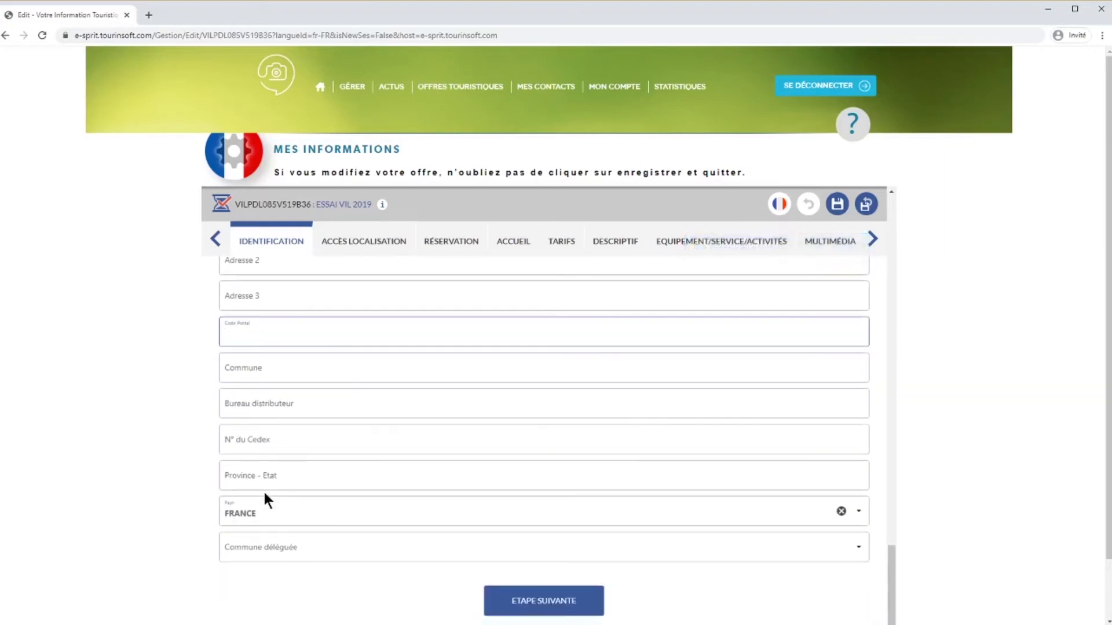
On the location step, enable manual positioning and drag the marker north-east toward Luçon.
click(551, 605)
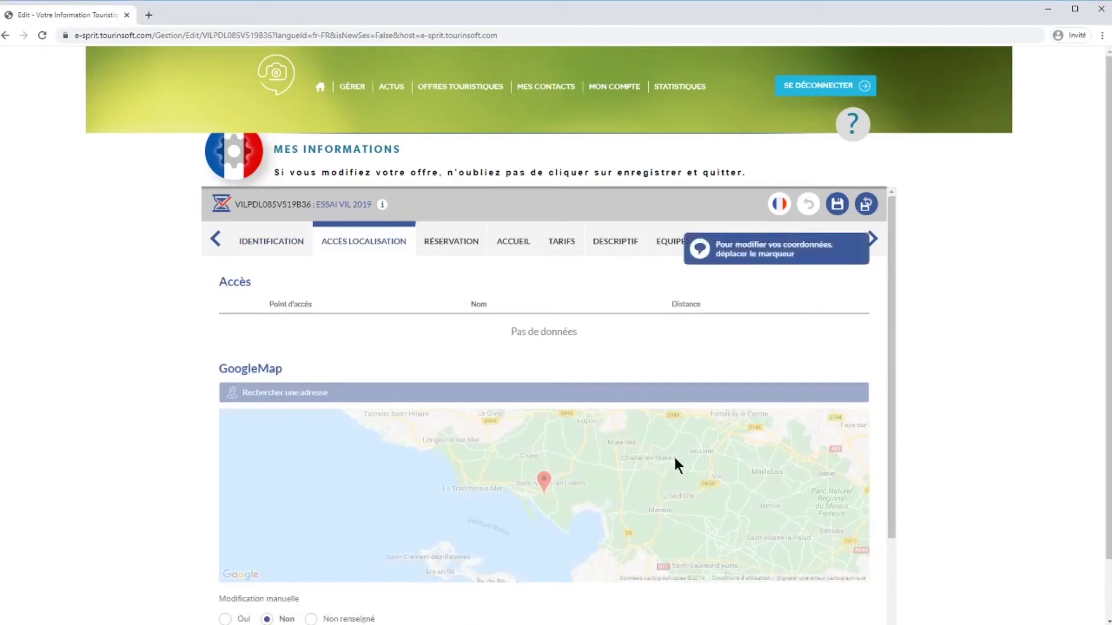
scroll(673, 455, down, 1)
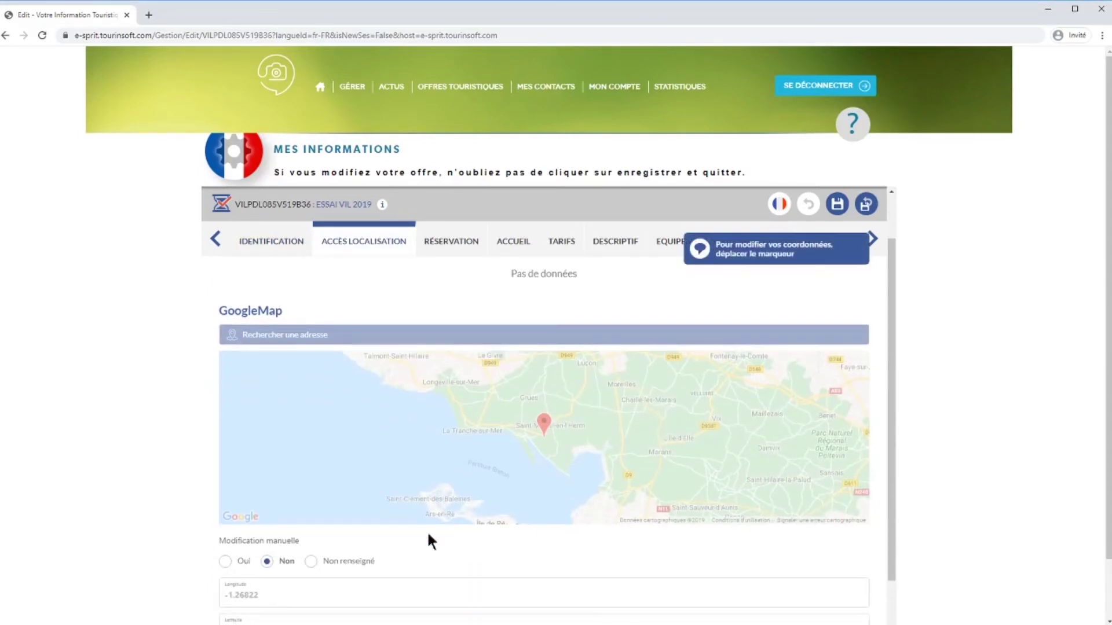
click(225, 561)
mouse_move(545, 430)
mouse_down()
mouse_move(586, 418)
mouse_move(580, 405)
mouse_up()
Check the marker at longitude -1.1679697, latitude 46.3592036 in zoomed satellite view, then continue to Réservation.
click(852, 475)
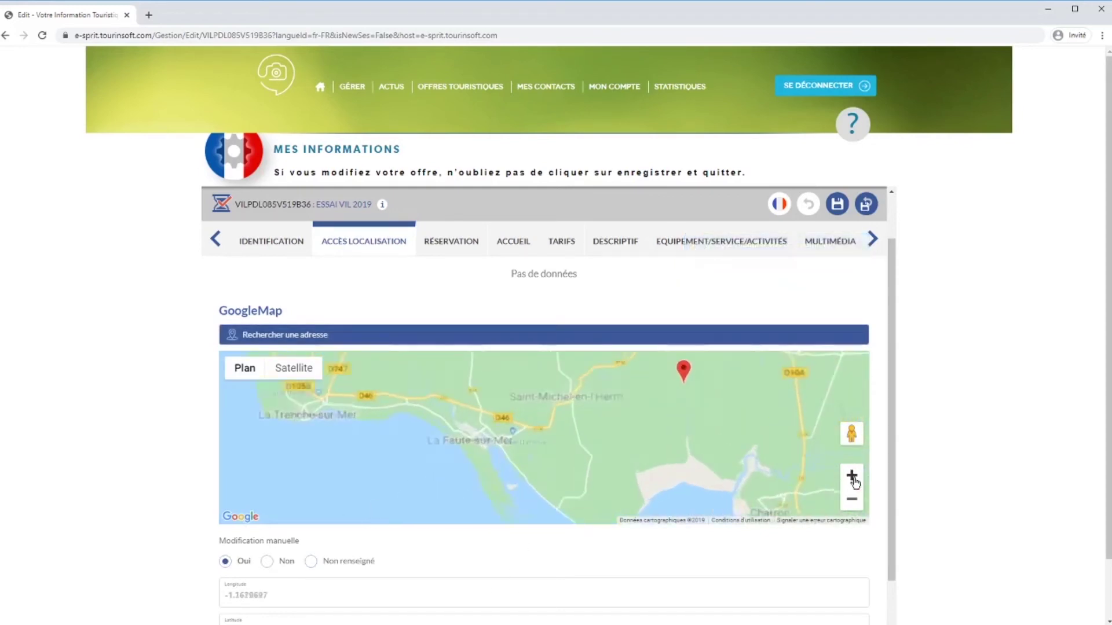
drag(757, 438, 643, 478)
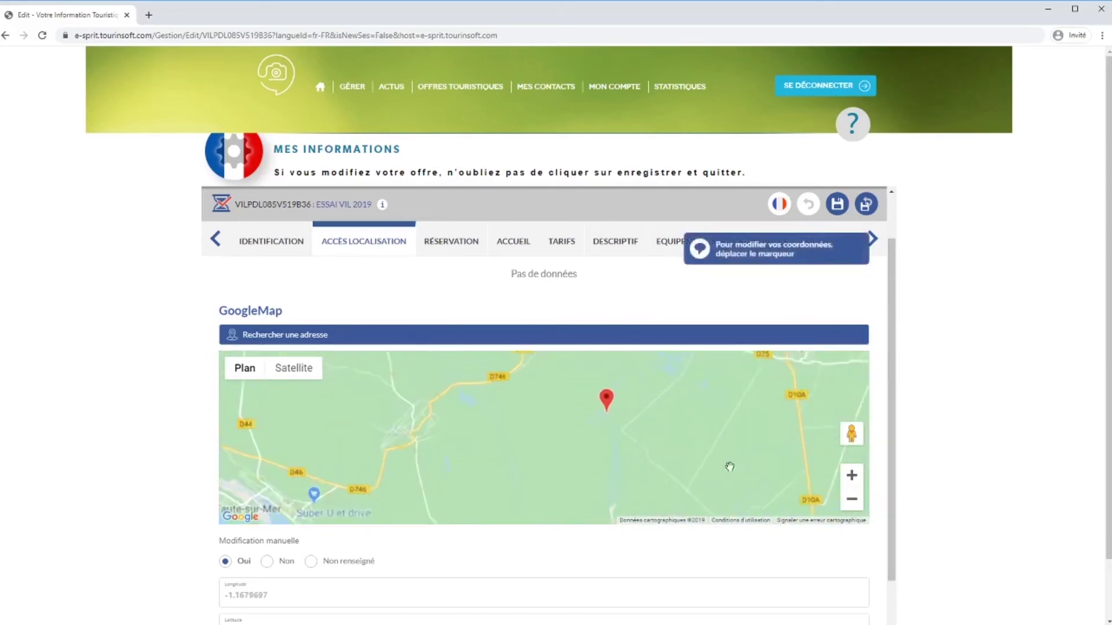
click(300, 374)
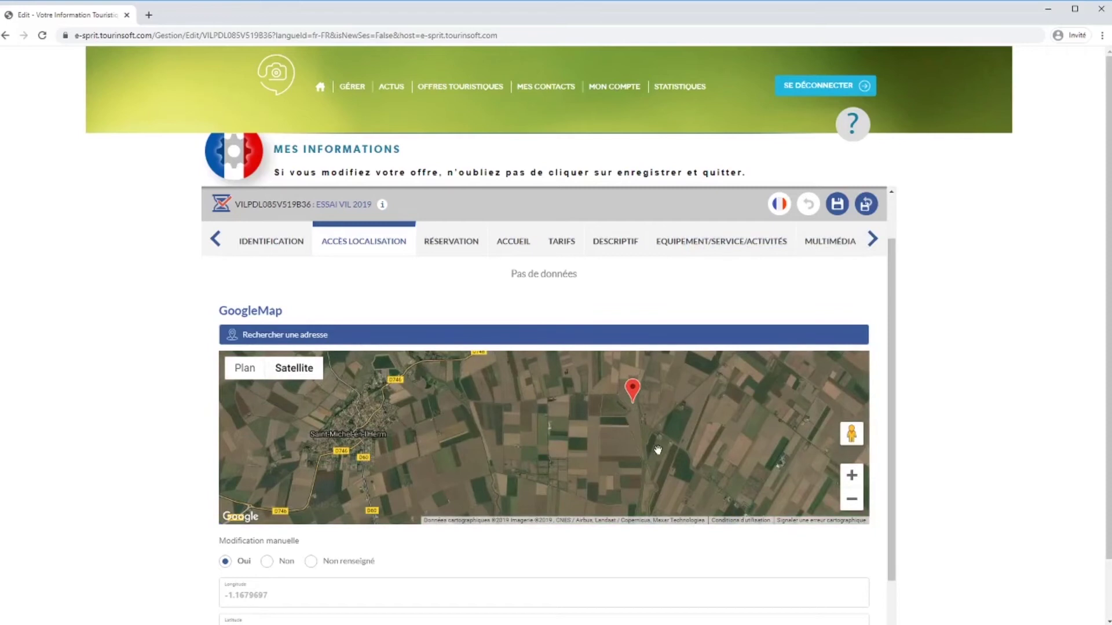
drag(894, 342, 889, 416)
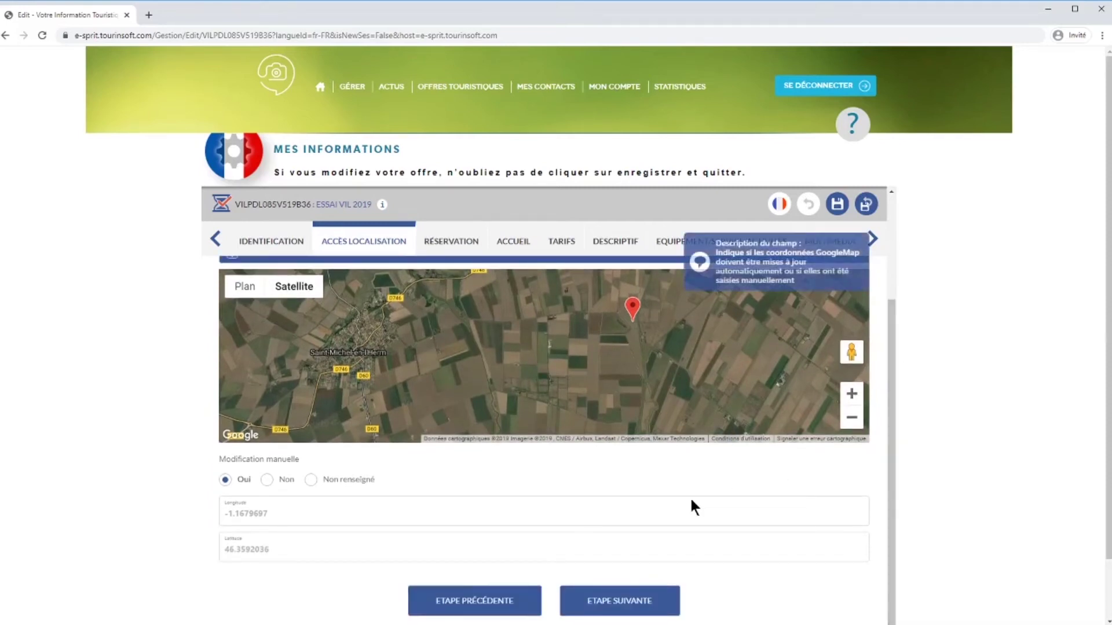
click(618, 609)
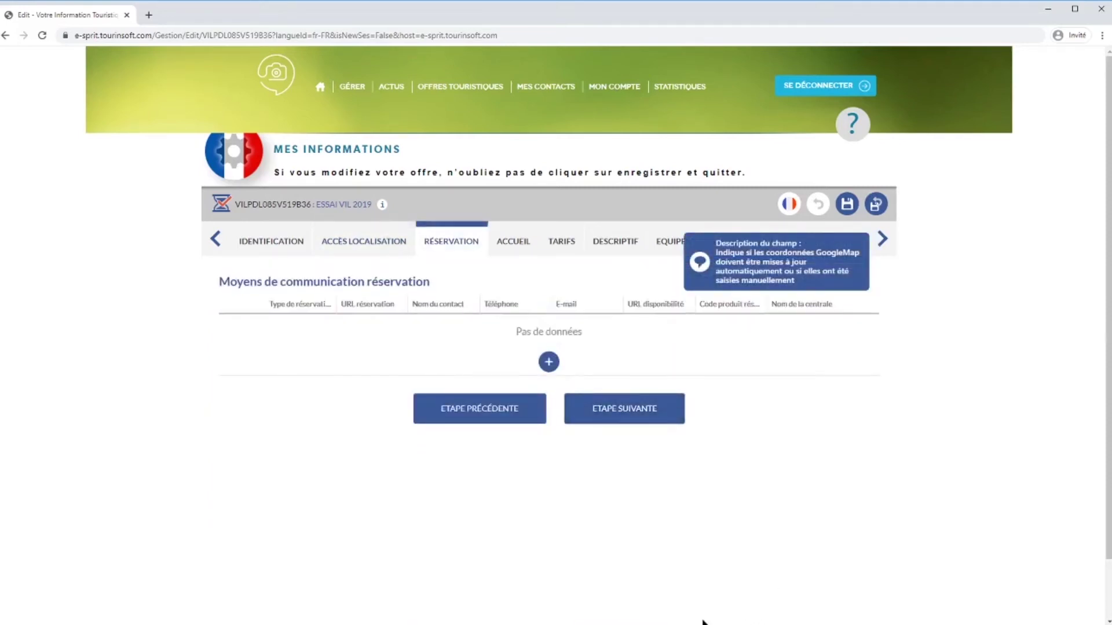
Add a reservation contact row of type Réservation directe, then continue to the Accueil step.
click(549, 362)
click(325, 335)
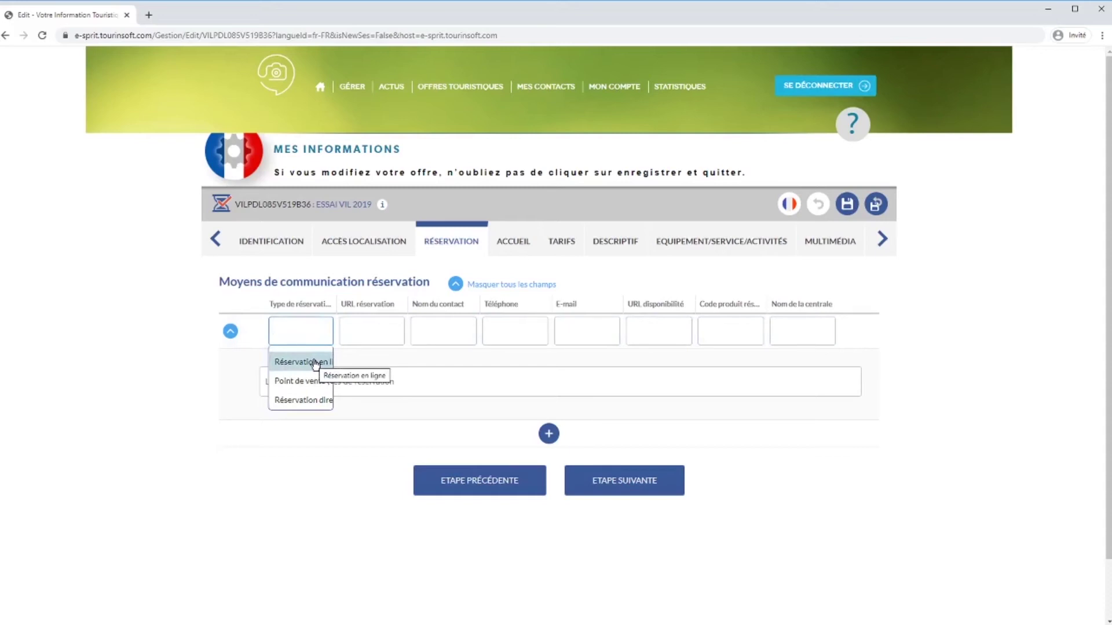
click(307, 399)
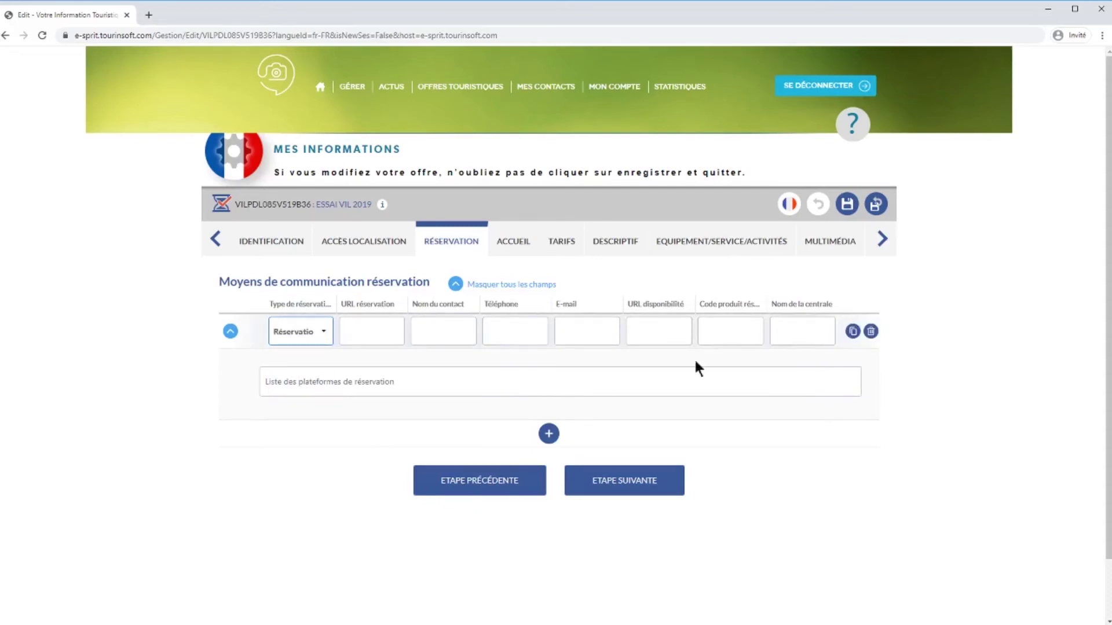
click(862, 385)
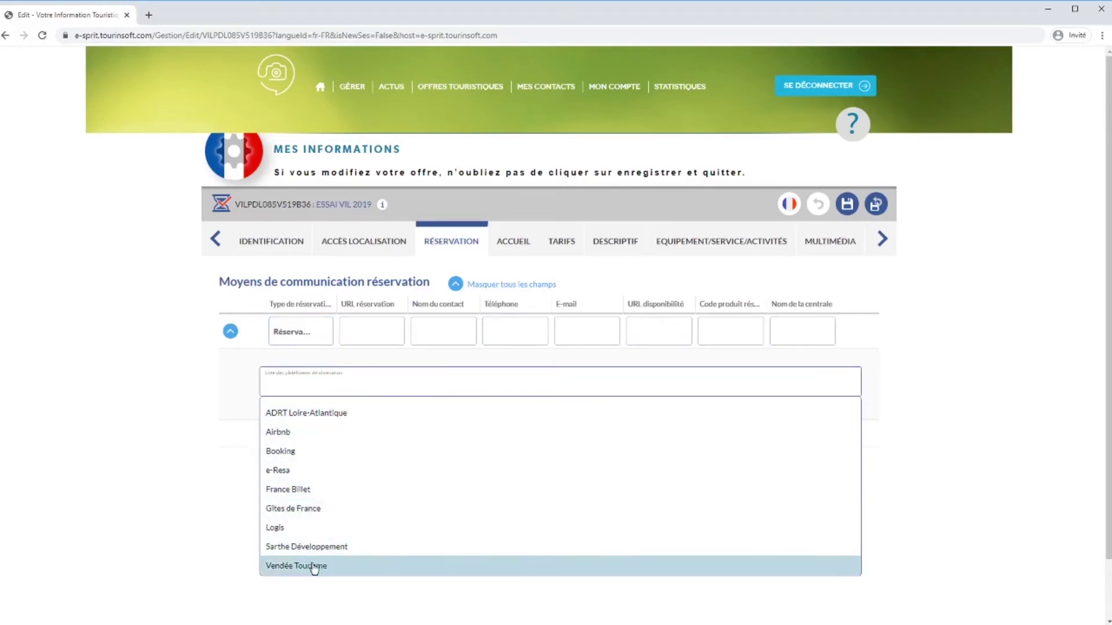
click(322, 332)
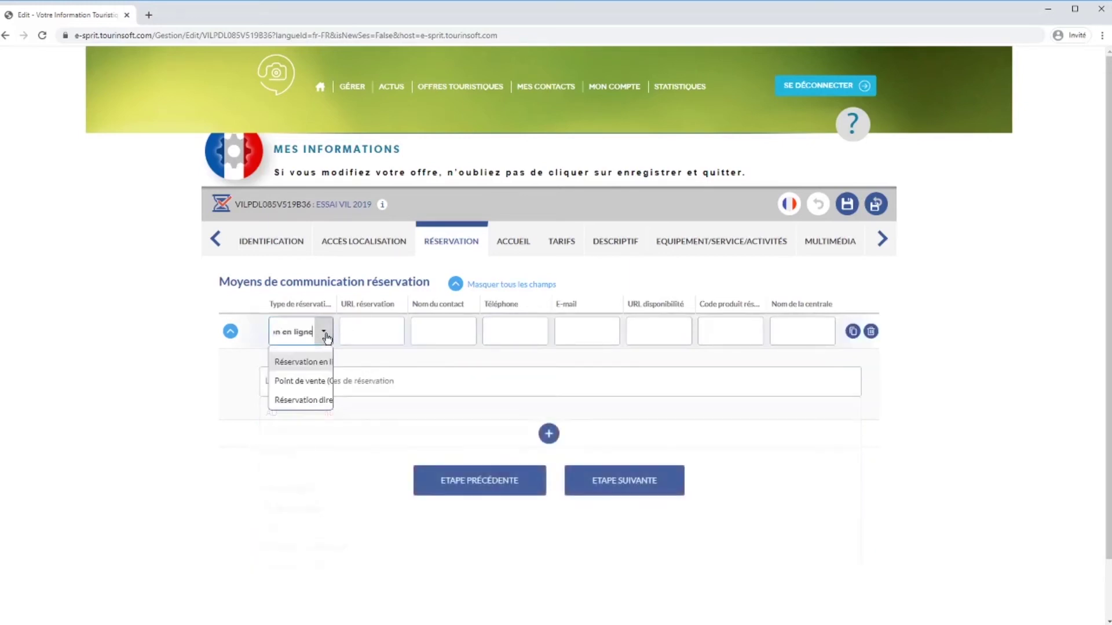
click(318, 400)
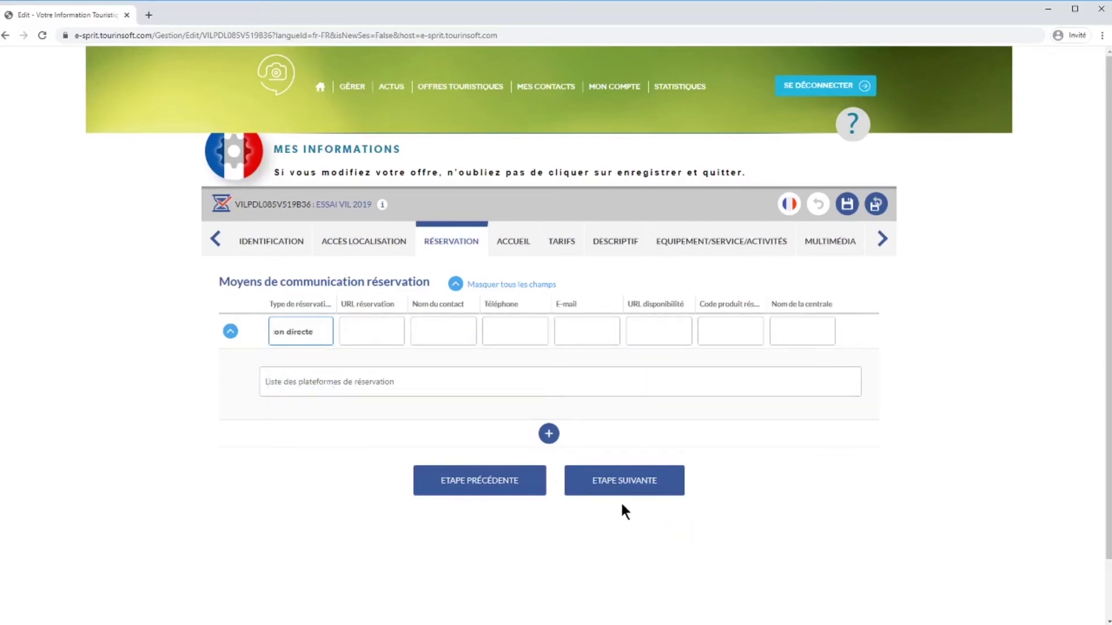
click(625, 485)
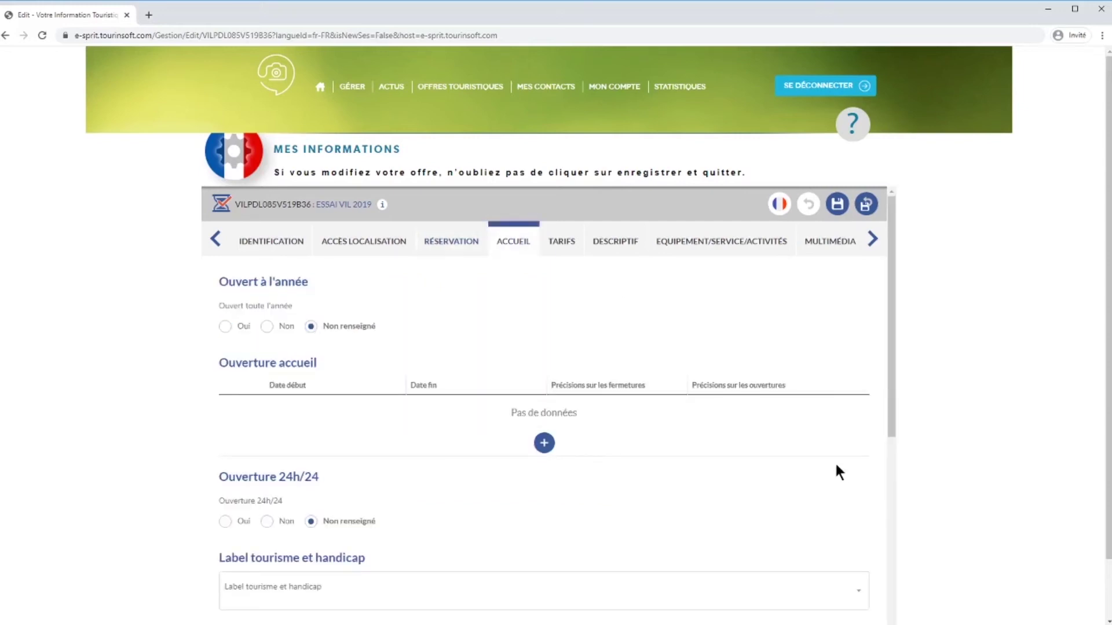
Set Ouvert toute l'année to Oui and add an opening period 01/04/2020–30/06/2020.
scroll(835, 465, up, 1)
click(226, 329)
click(265, 330)
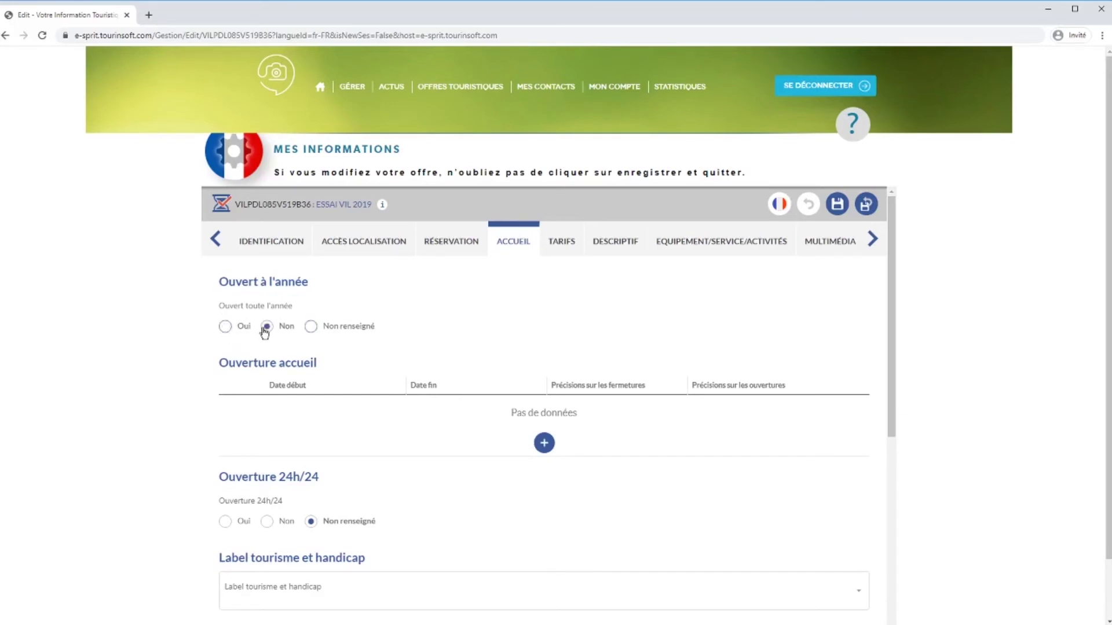
click(227, 329)
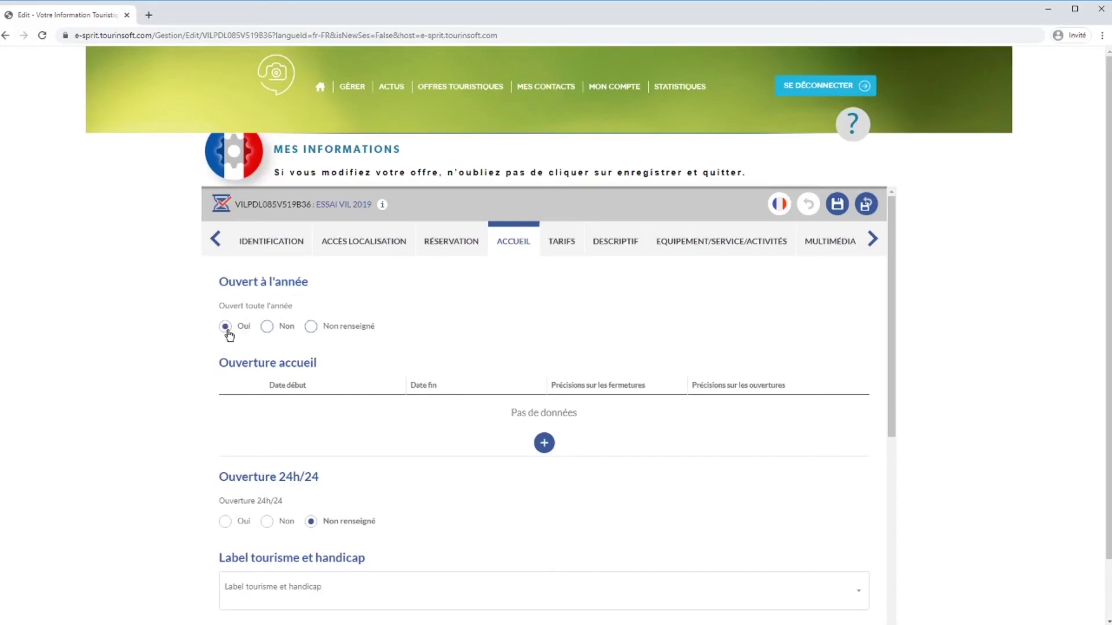
click(545, 444)
click(346, 414)
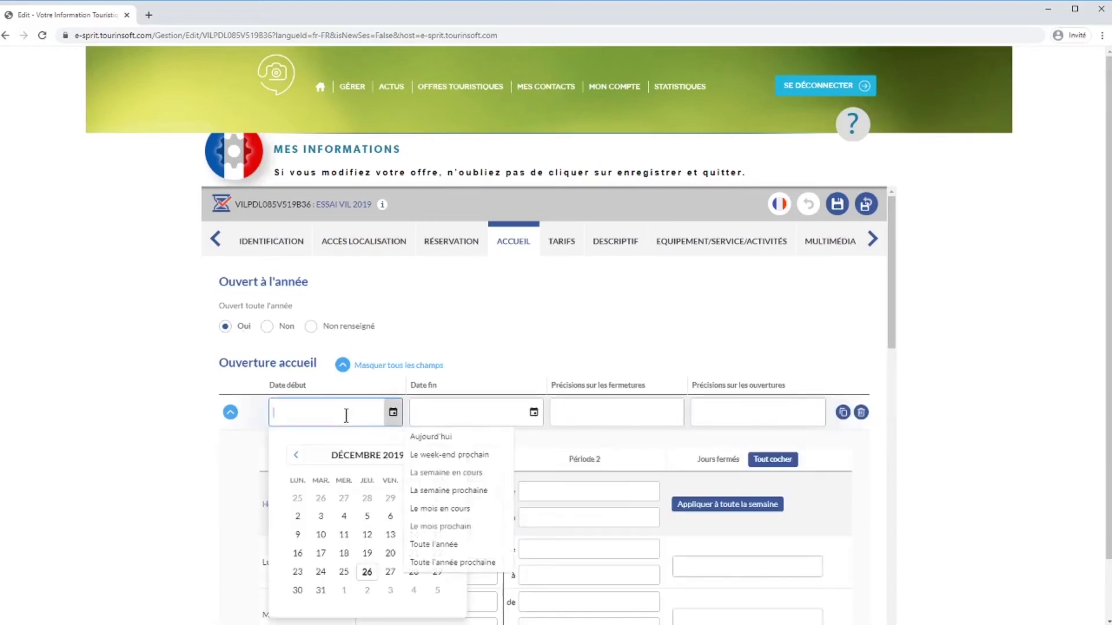
text(01/04/2020)
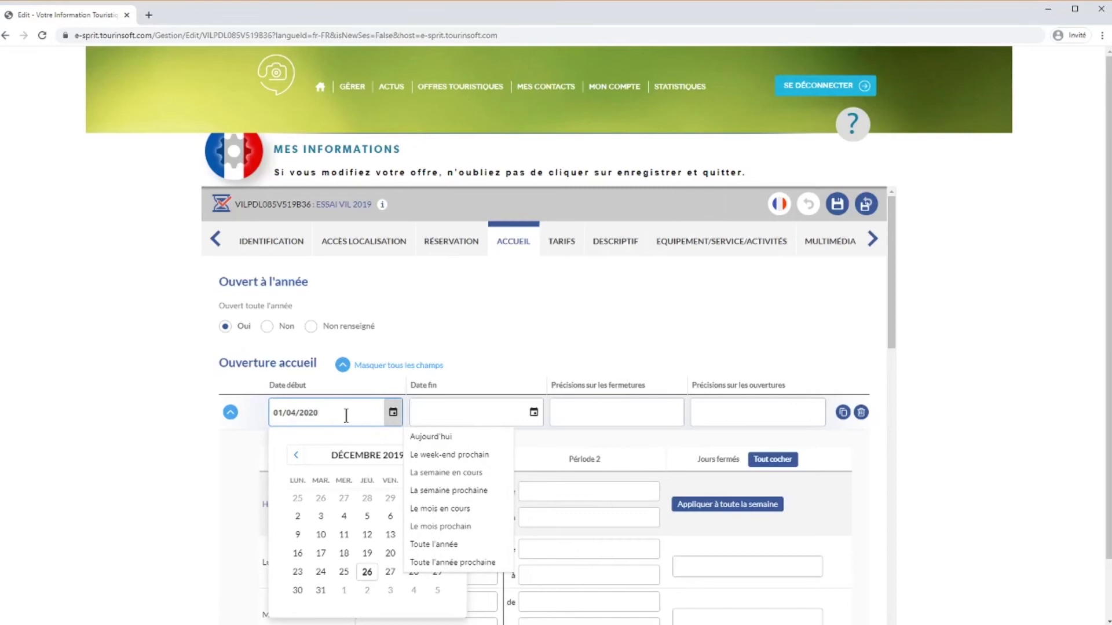
click(442, 412)
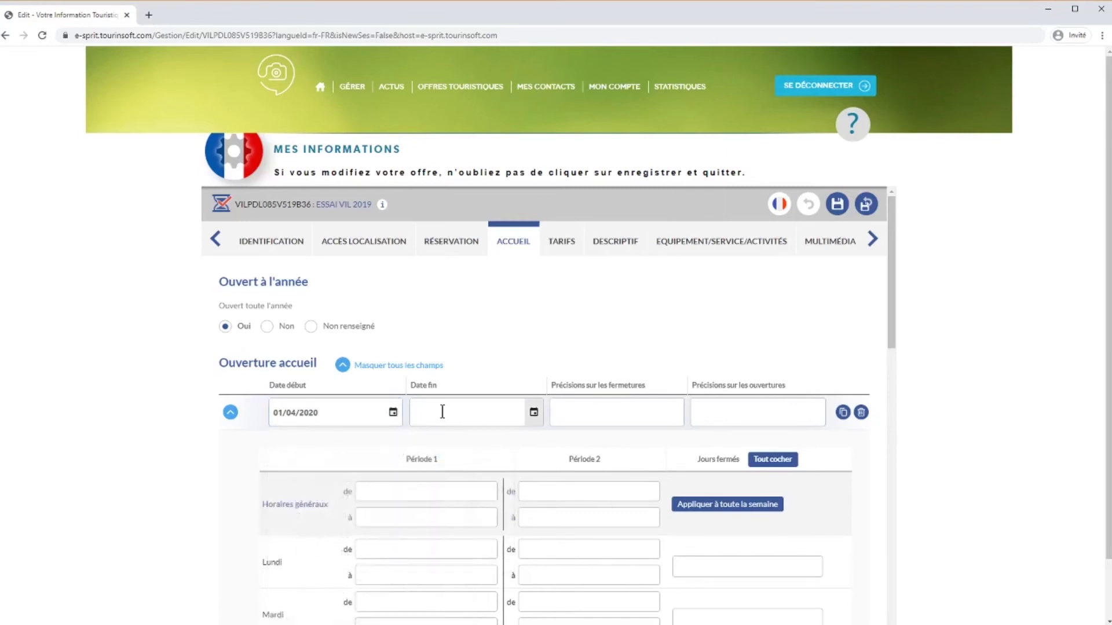
click(450, 416)
text(30)
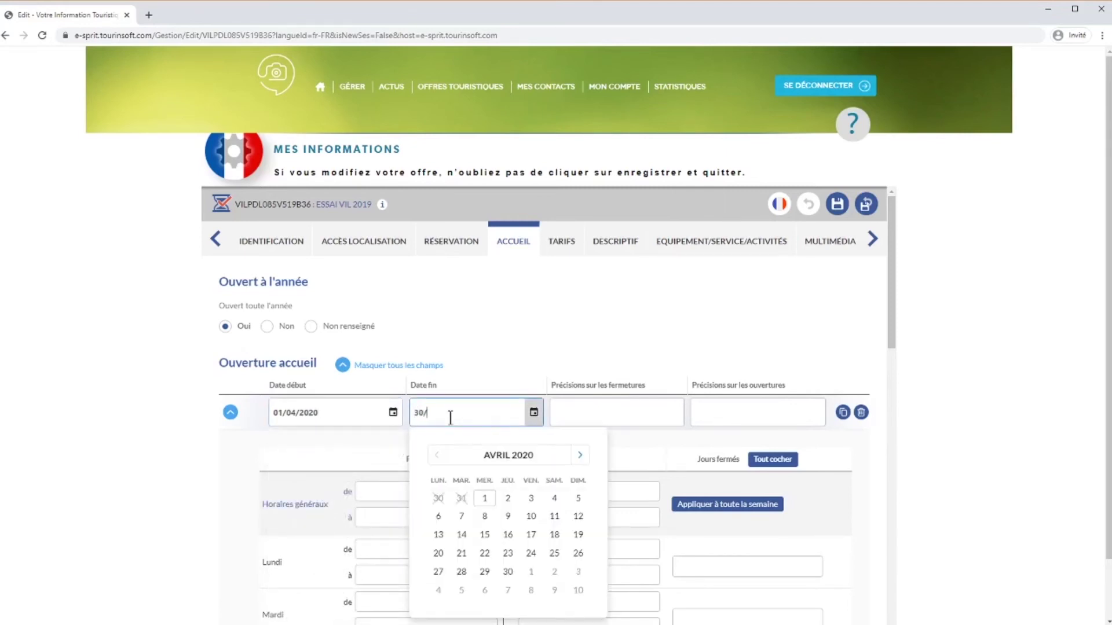
text(/06/2020)
click(541, 416)
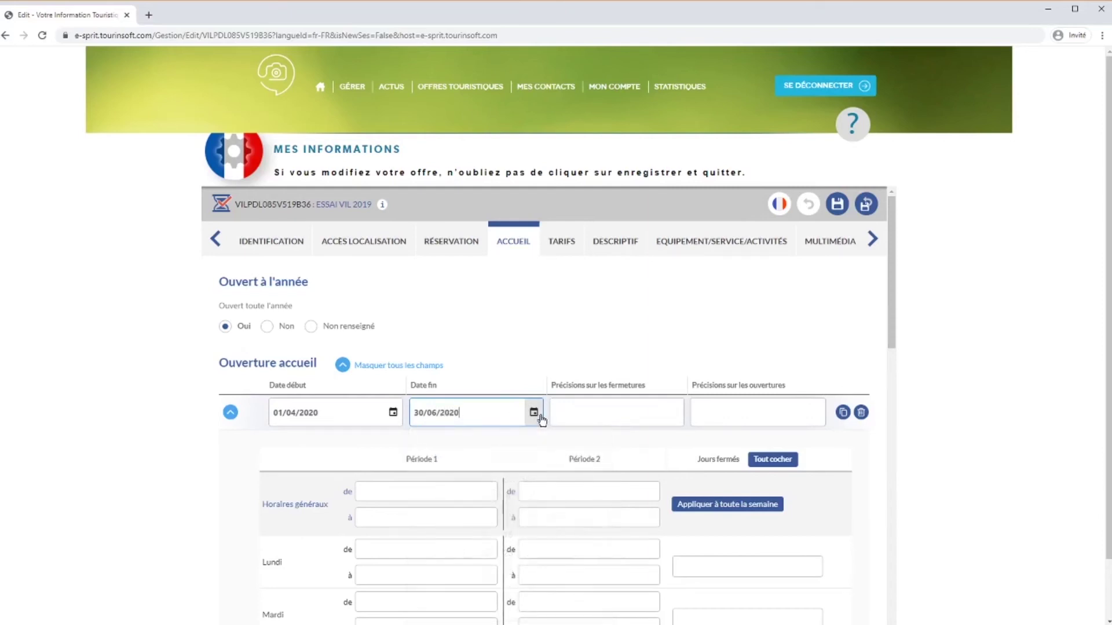
Set general hours 10:00–14:00 and 15:00–18:00 and apply them to the whole week.
scroll(542, 418, down, 1)
click(422, 434)
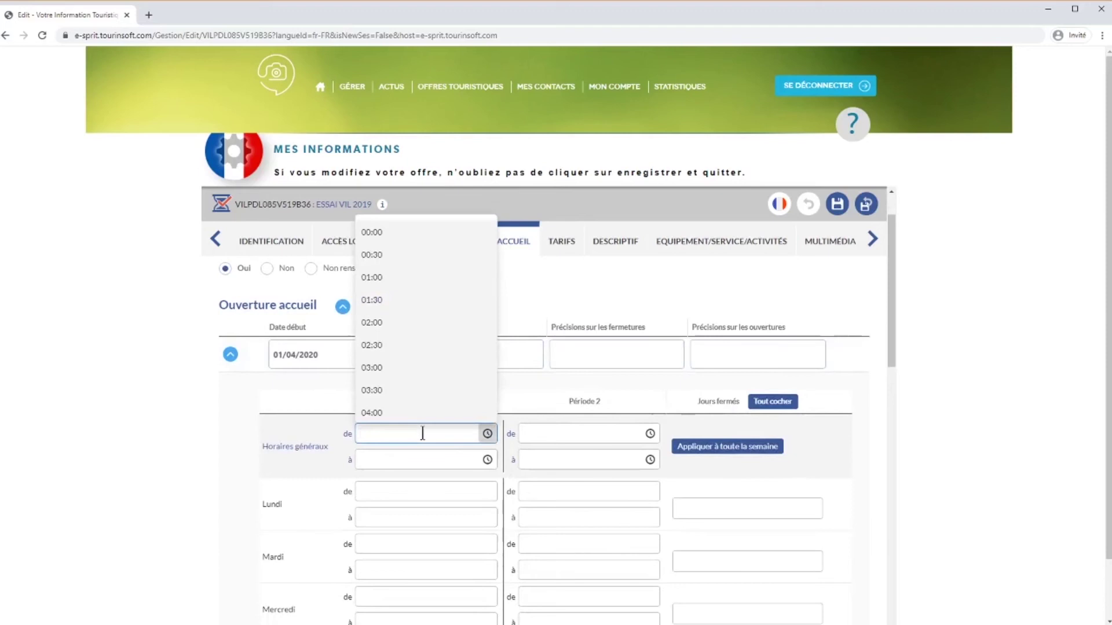
text(10)
click(390, 383)
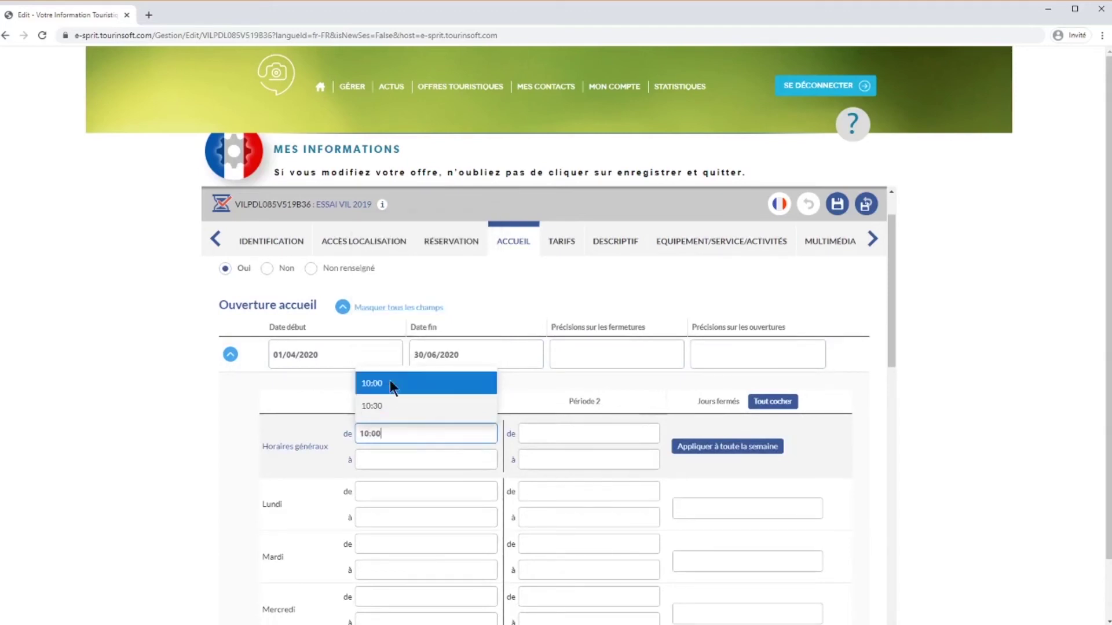
click(402, 453)
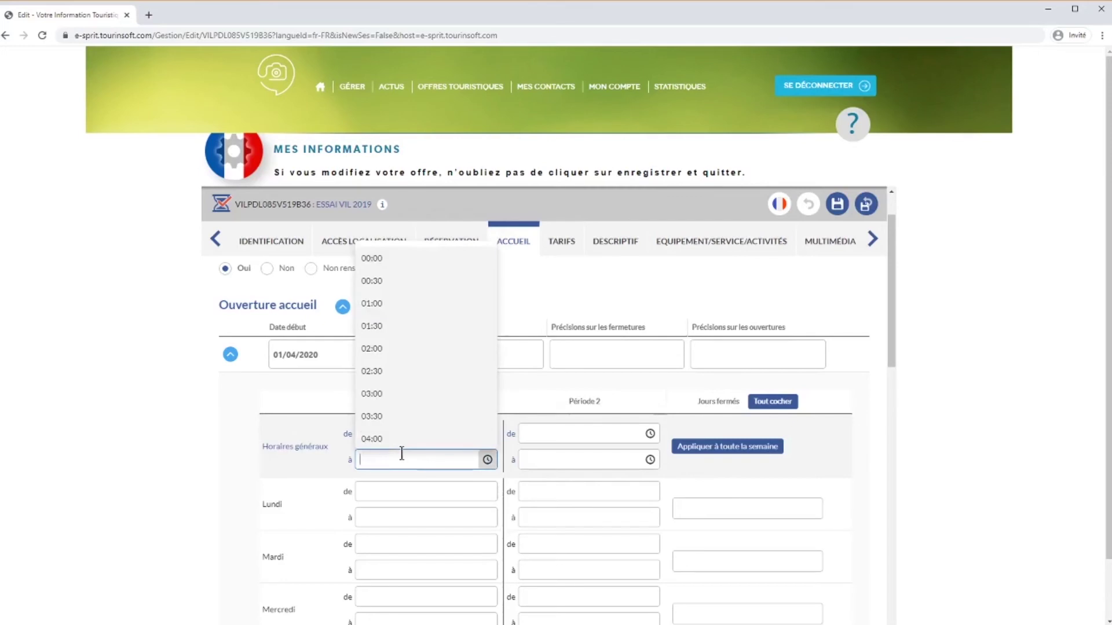
text(14)
click(398, 409)
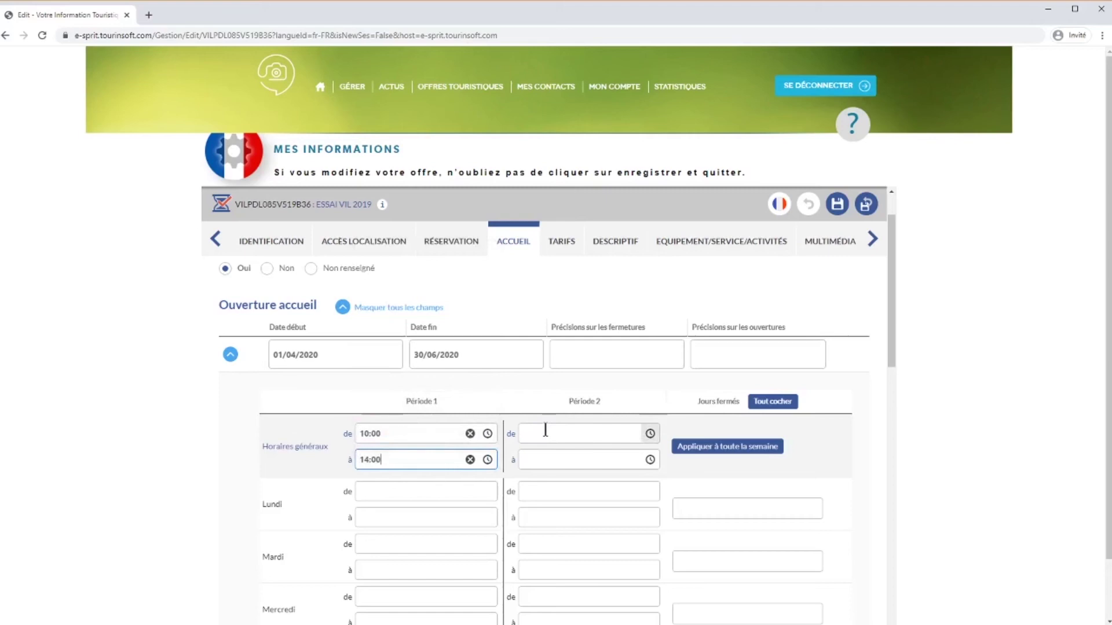
click(545, 432)
text(15:00)
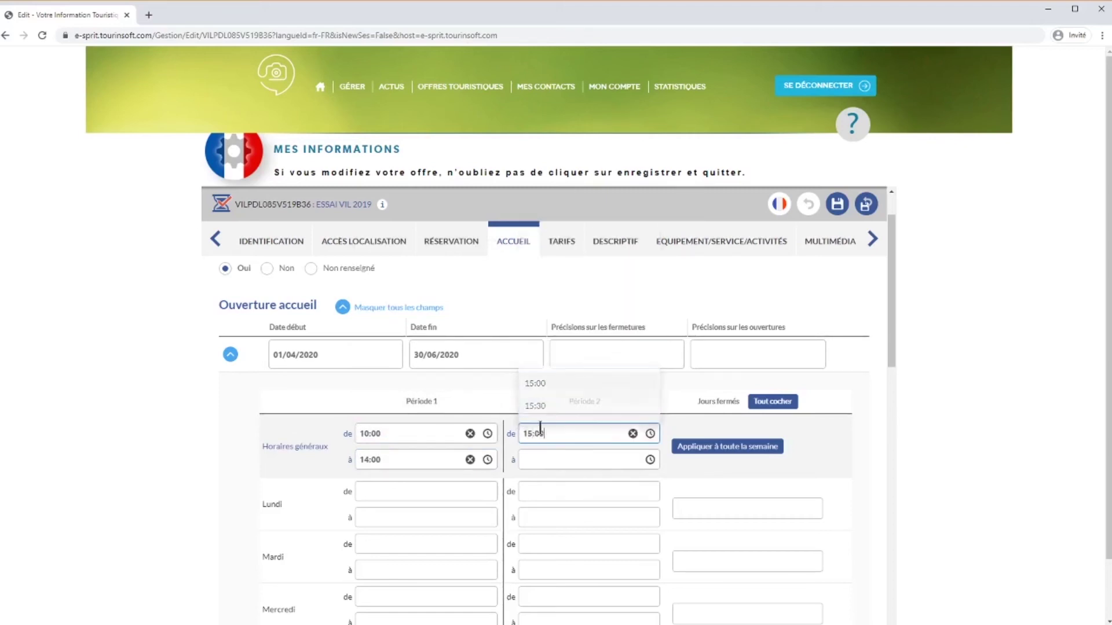
click(537, 455)
text(18)
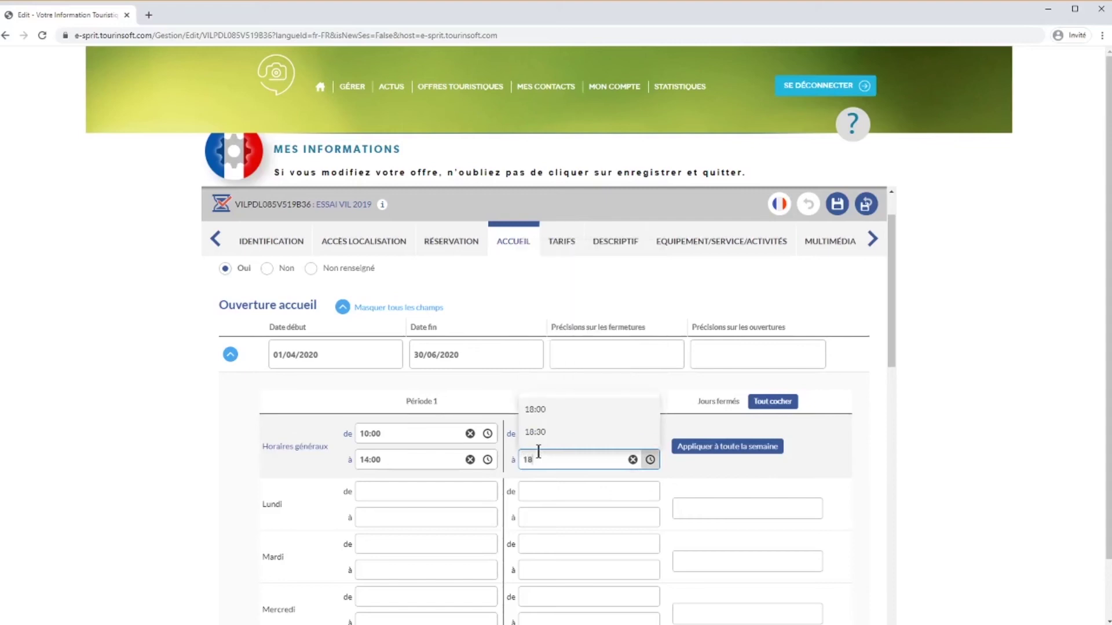
click(553, 413)
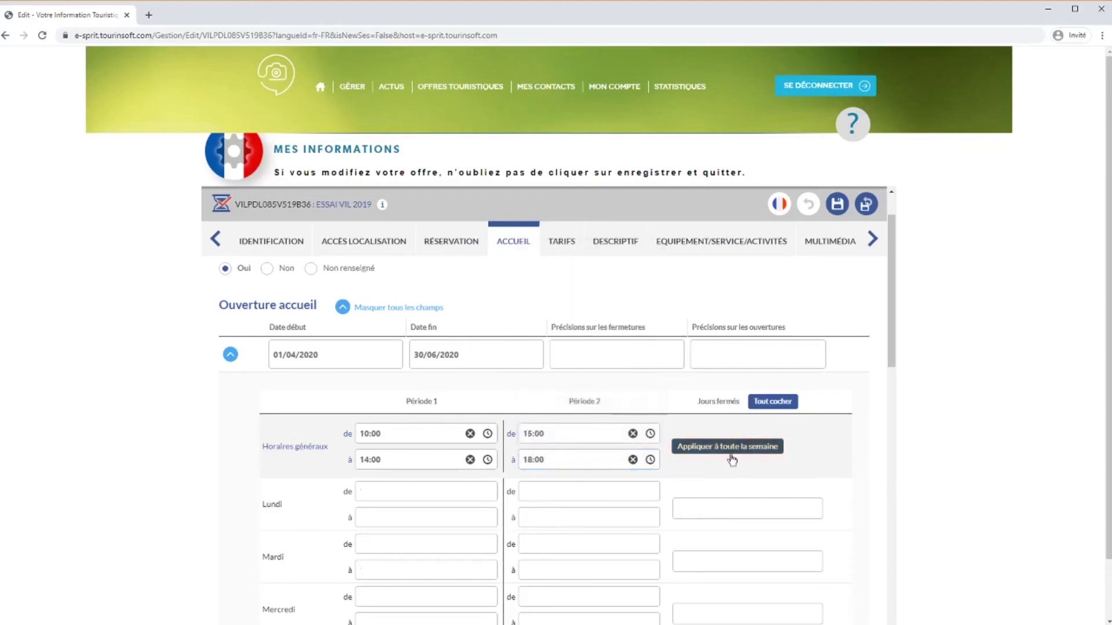
click(733, 459)
Mark Sunday closed, and make Saturday open 08:00–14:00 with Saturday afternoon closed.
scroll(794, 483, down, 5)
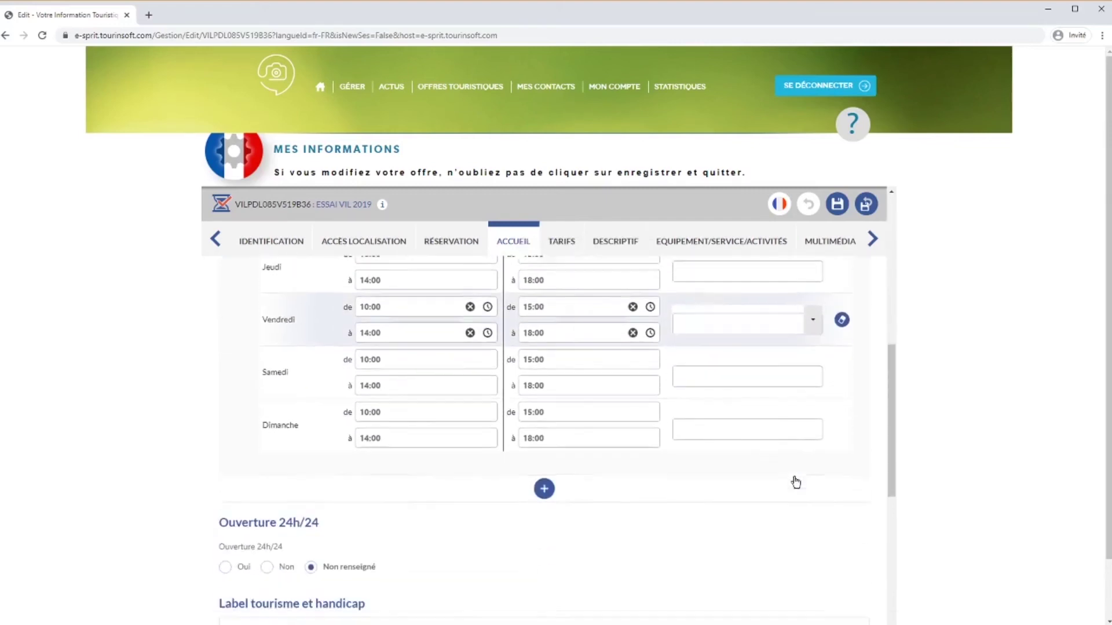
click(842, 416)
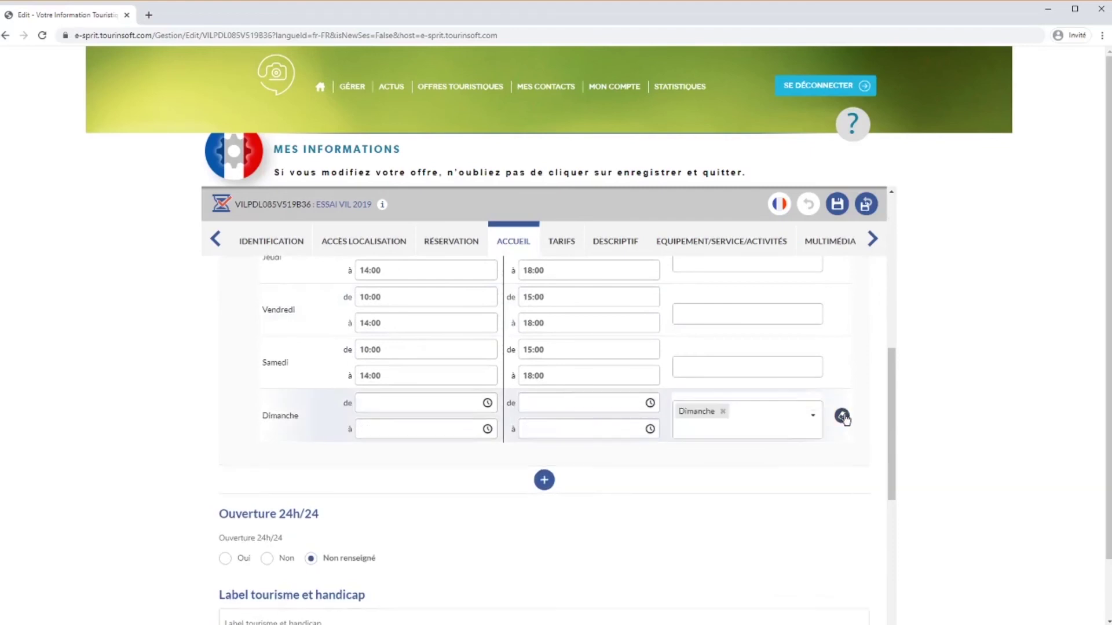
scroll(840, 419, up, 1)
click(633, 407)
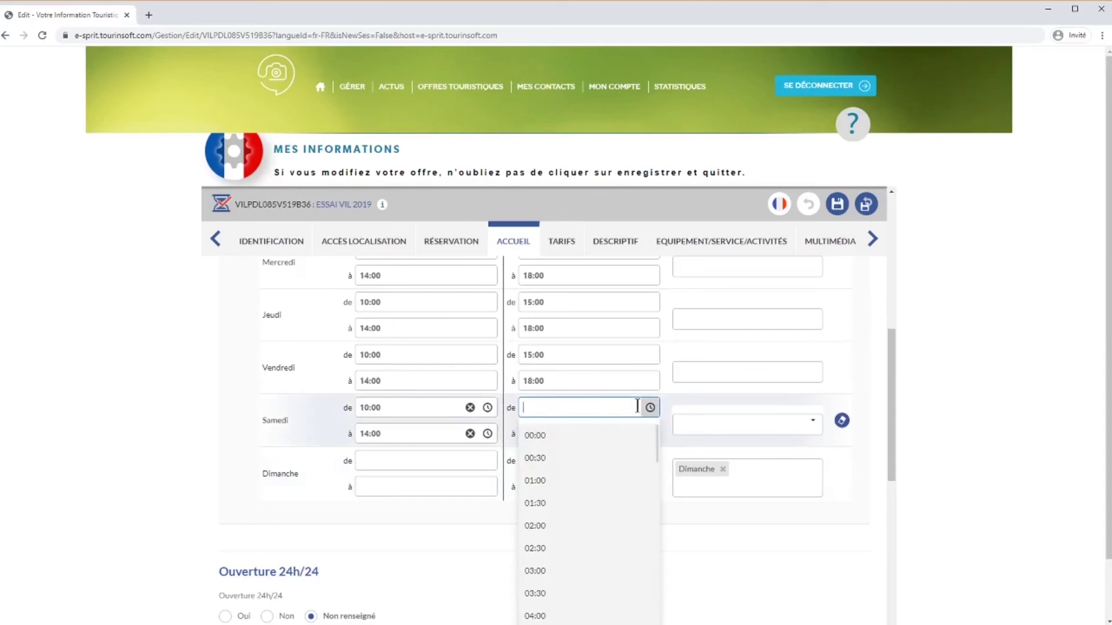
click(680, 399)
click(633, 434)
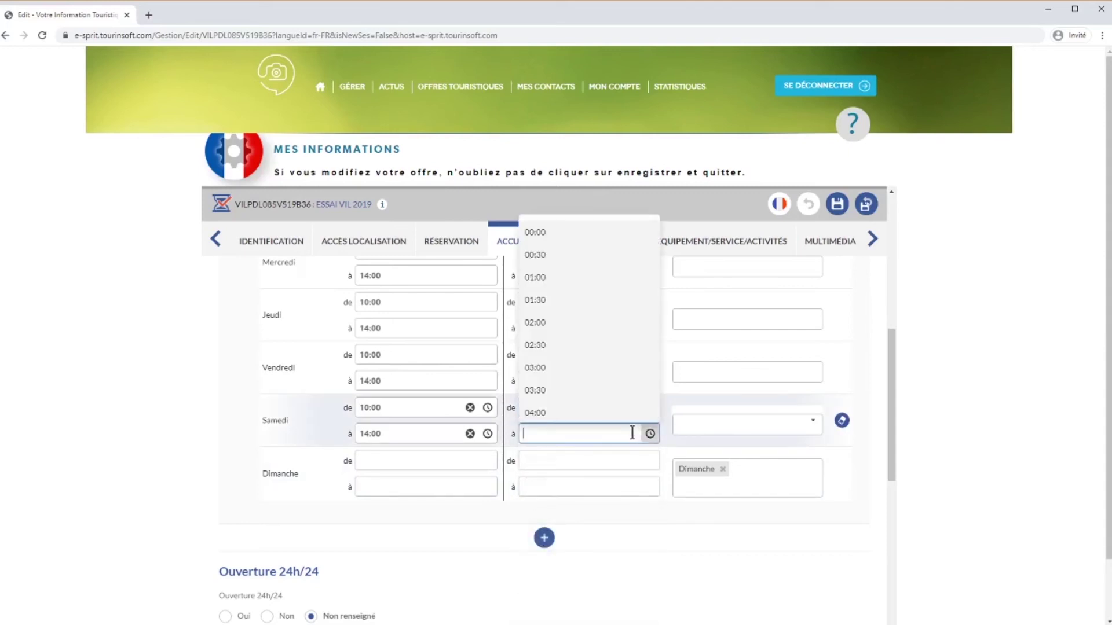
click(811, 424)
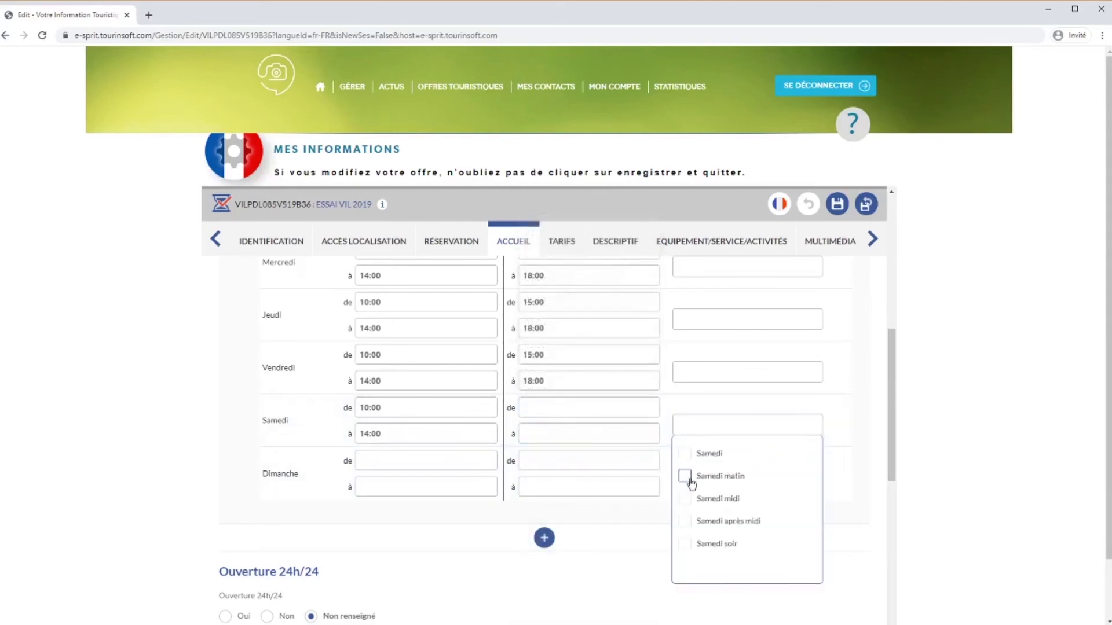
click(686, 522)
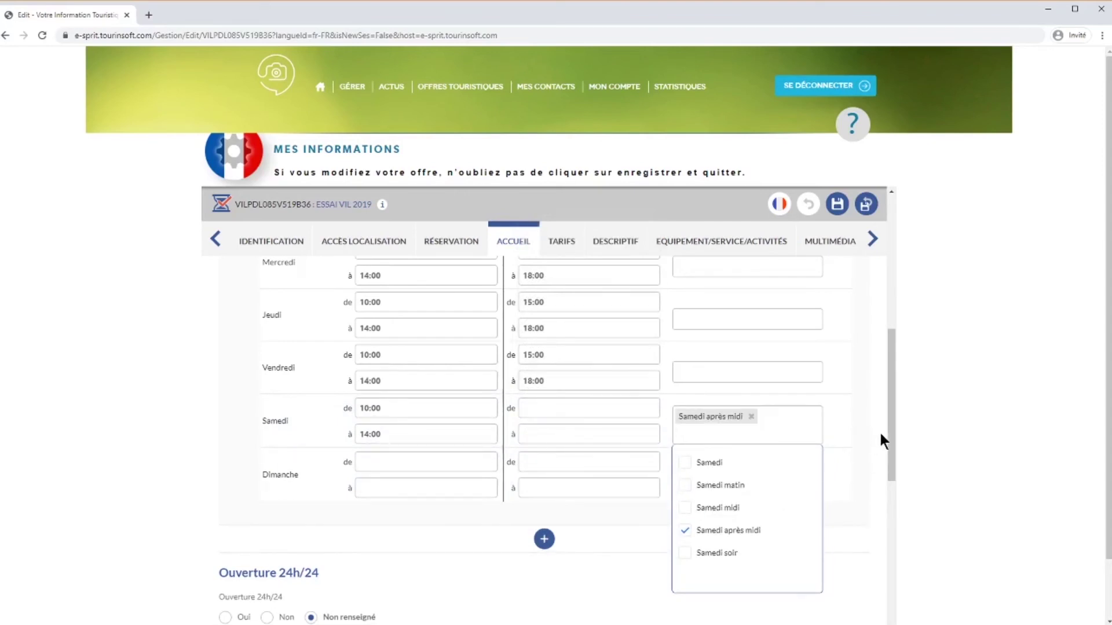
drag(891, 438, 891, 410)
click(446, 497)
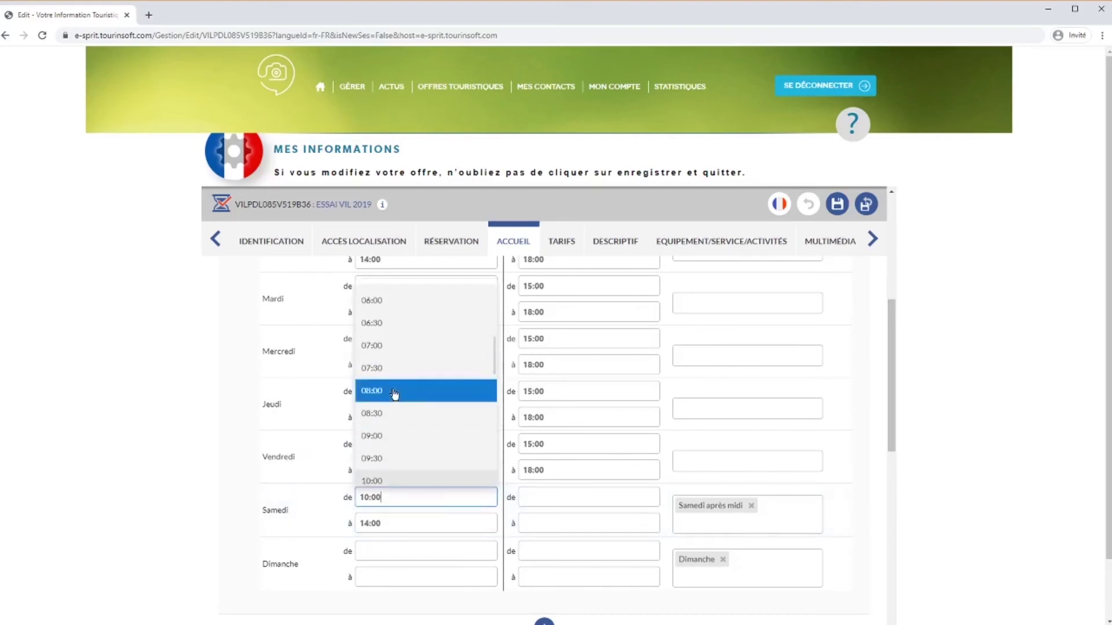
click(394, 391)
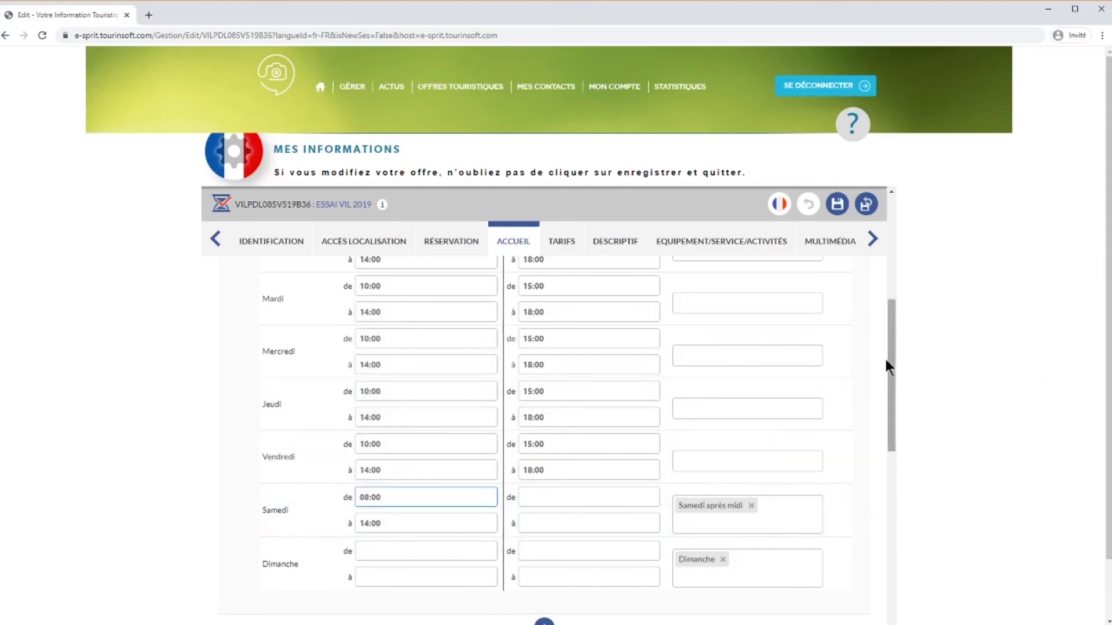
drag(891, 359, 895, 293)
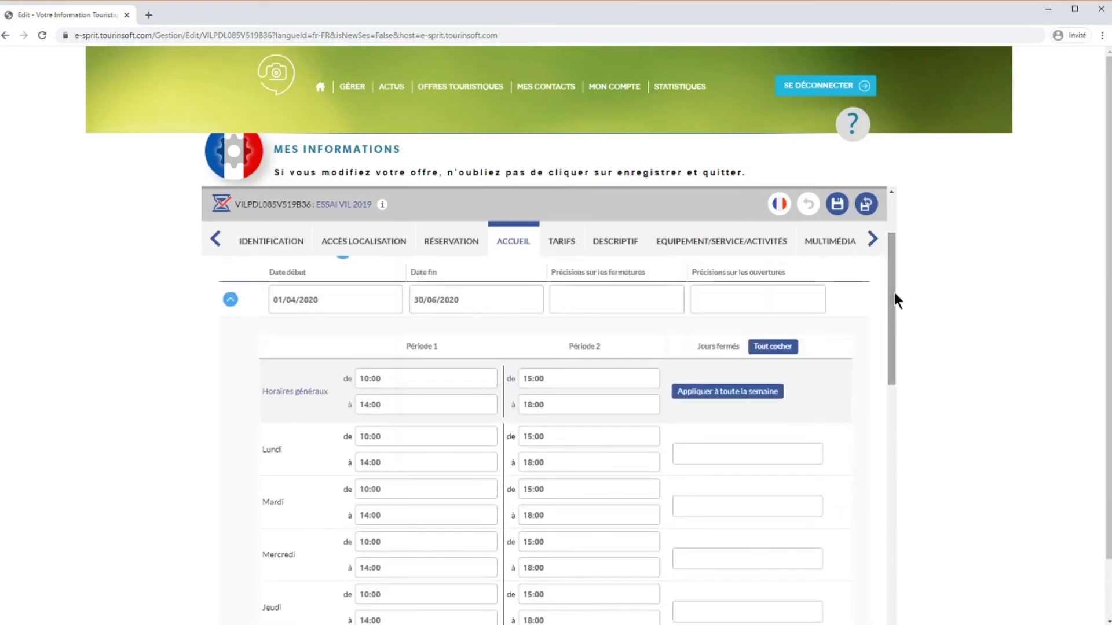
Collapse the April–June period, duplicate it for the new periods, and set Ouverture 24h/24 to Non.
click(234, 304)
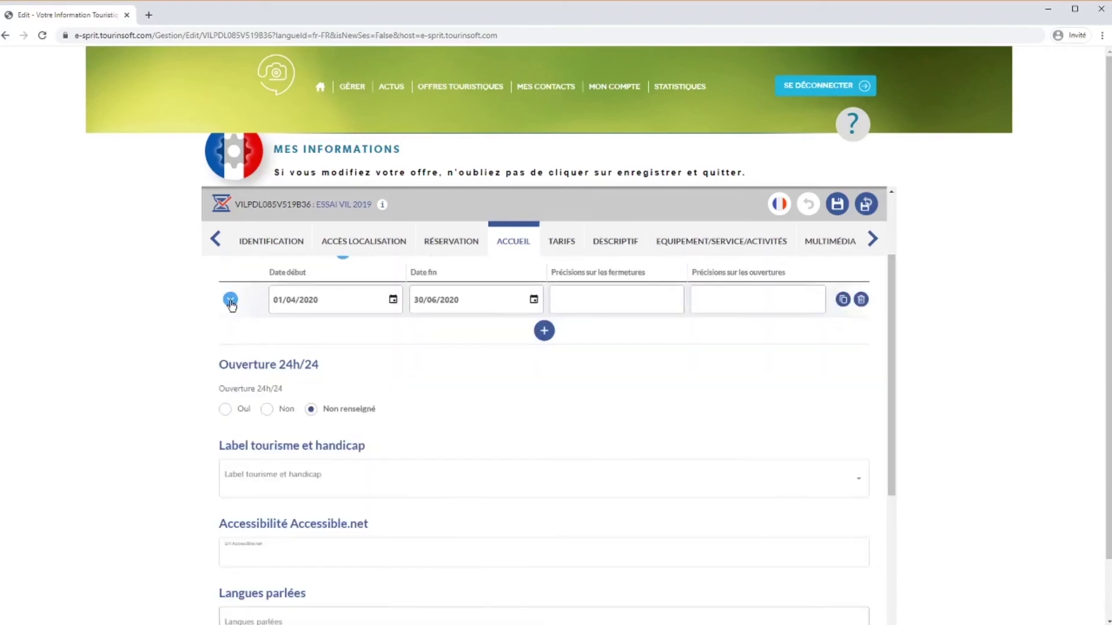
click(842, 299)
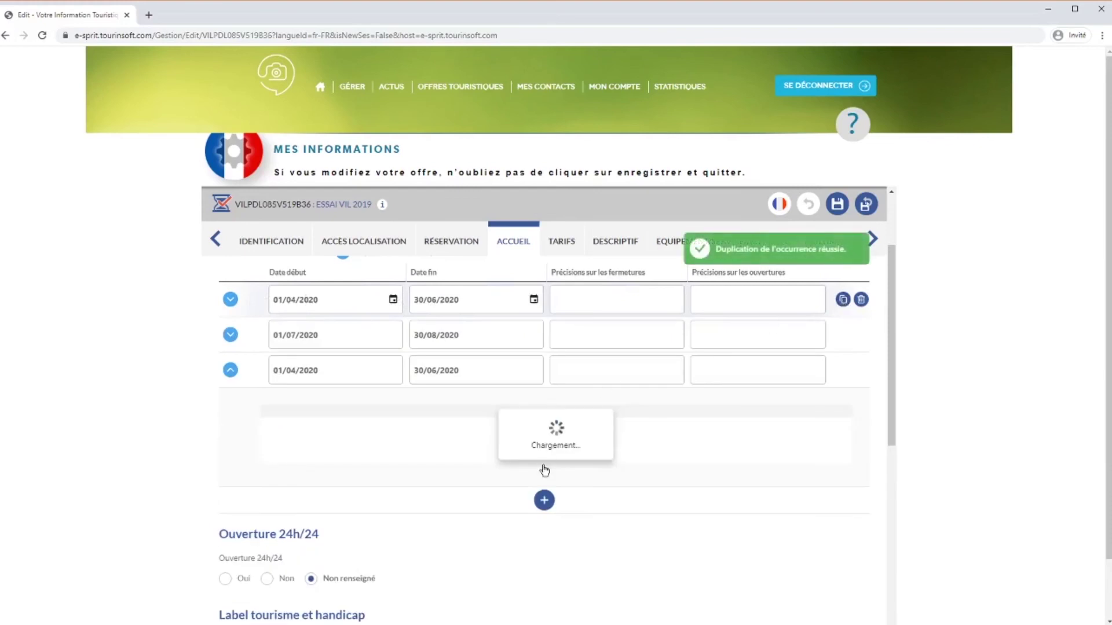
scroll(237, 375, down, 1)
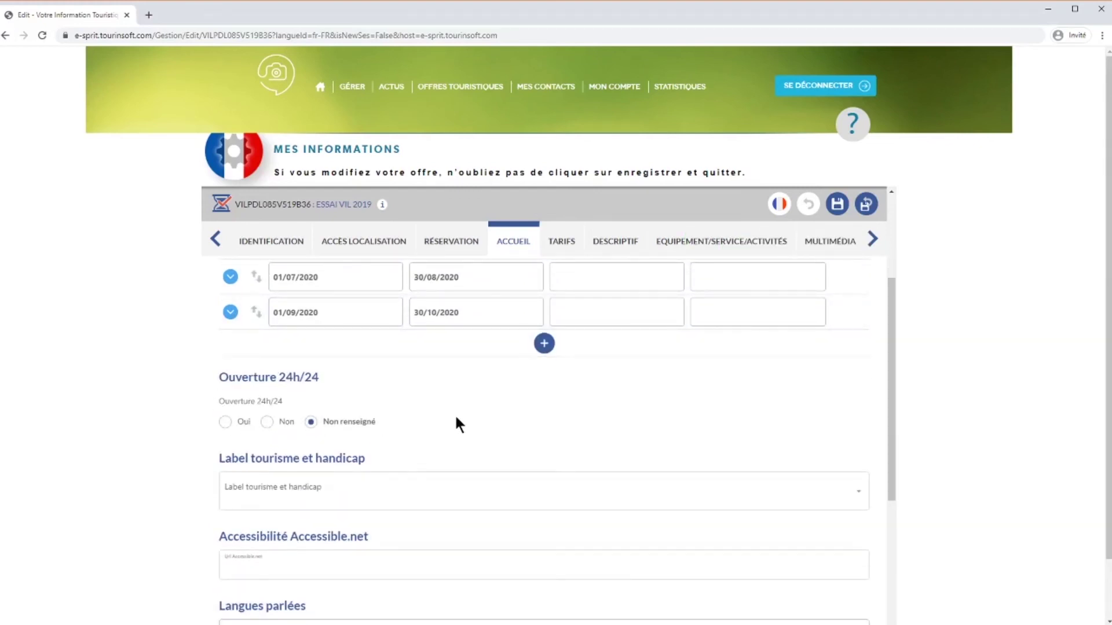
scroll(455, 412, down, 1)
click(266, 364)
Add Français to the Langues parlées list.
scroll(466, 372, down, 1)
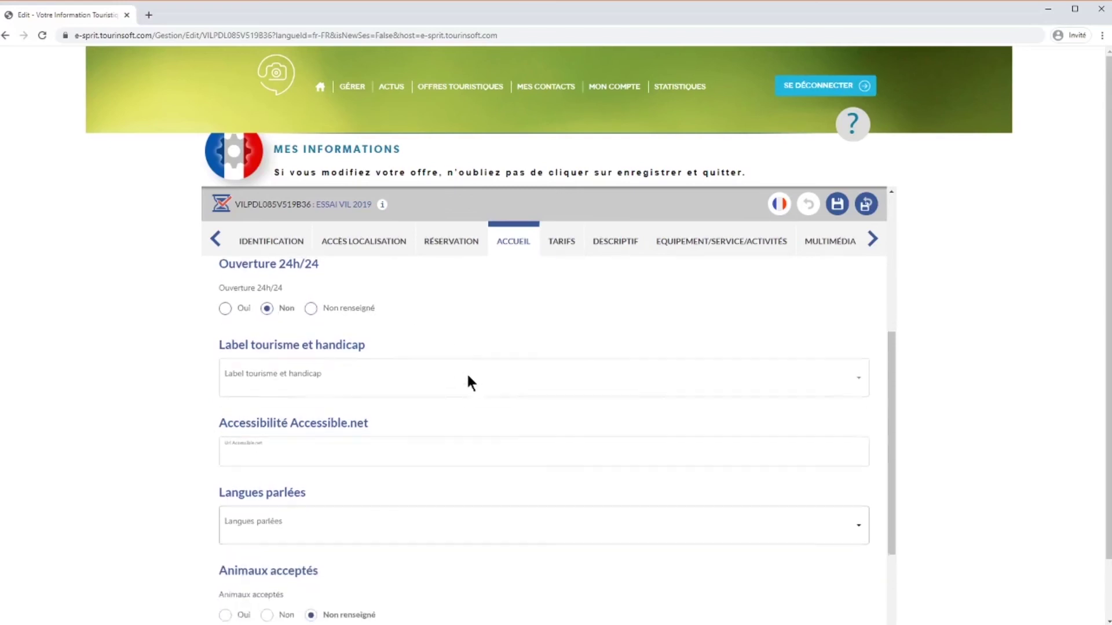
scroll(377, 432, down, 2)
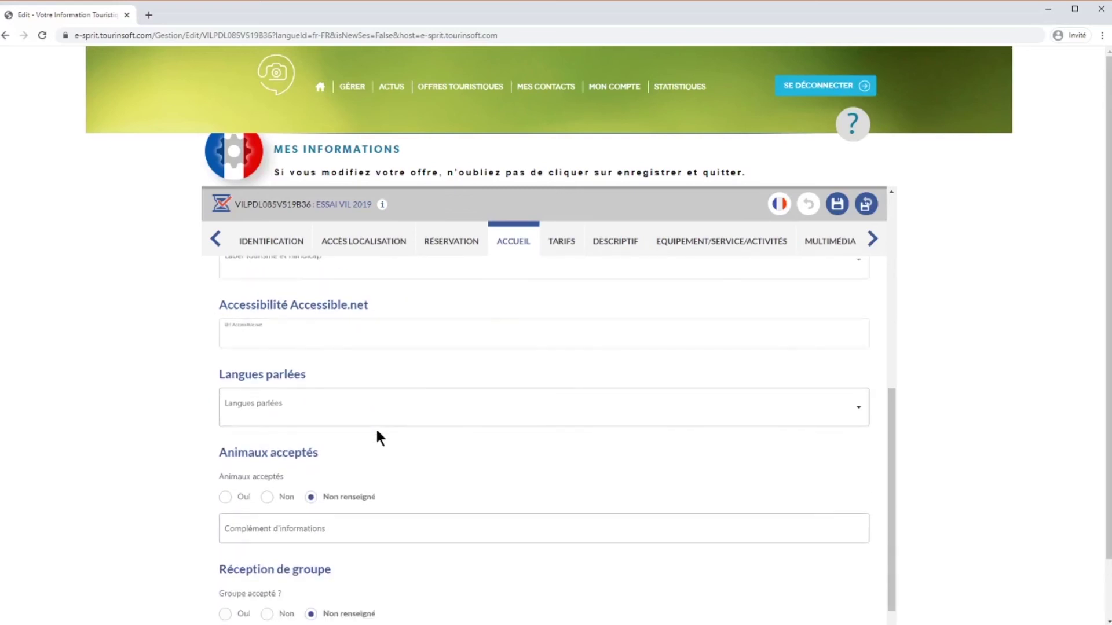
click(858, 411)
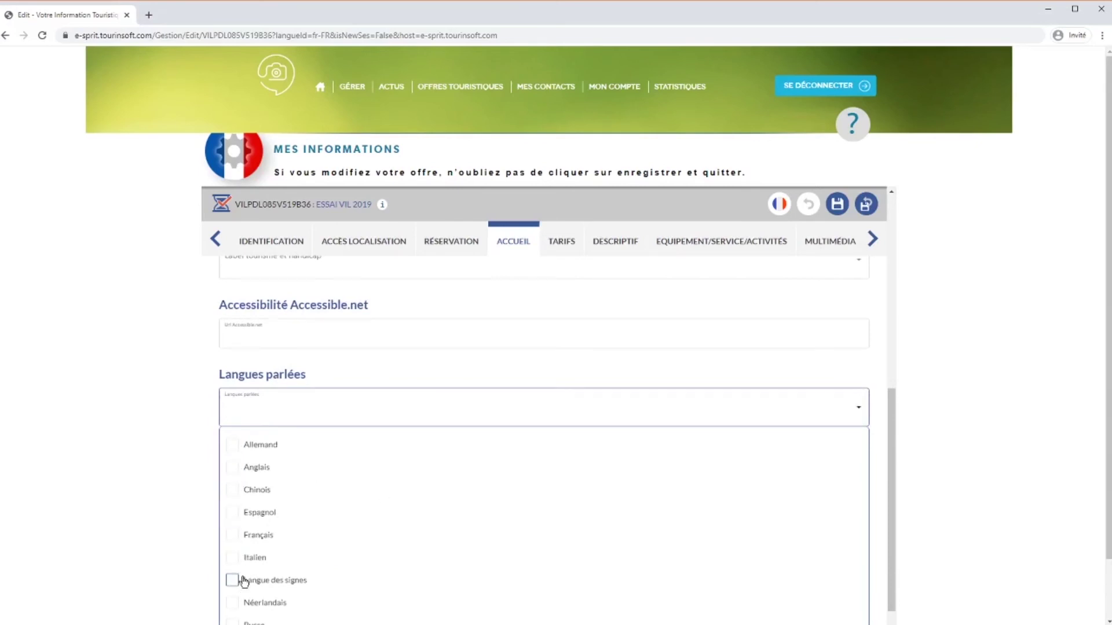
click(232, 535)
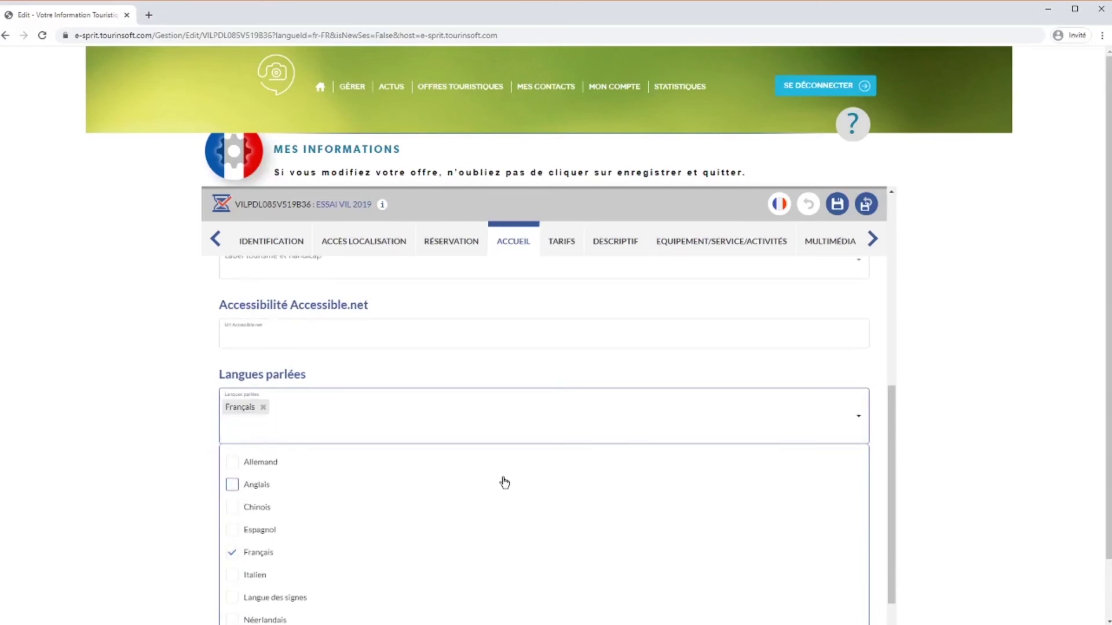
drag(893, 404, 893, 425)
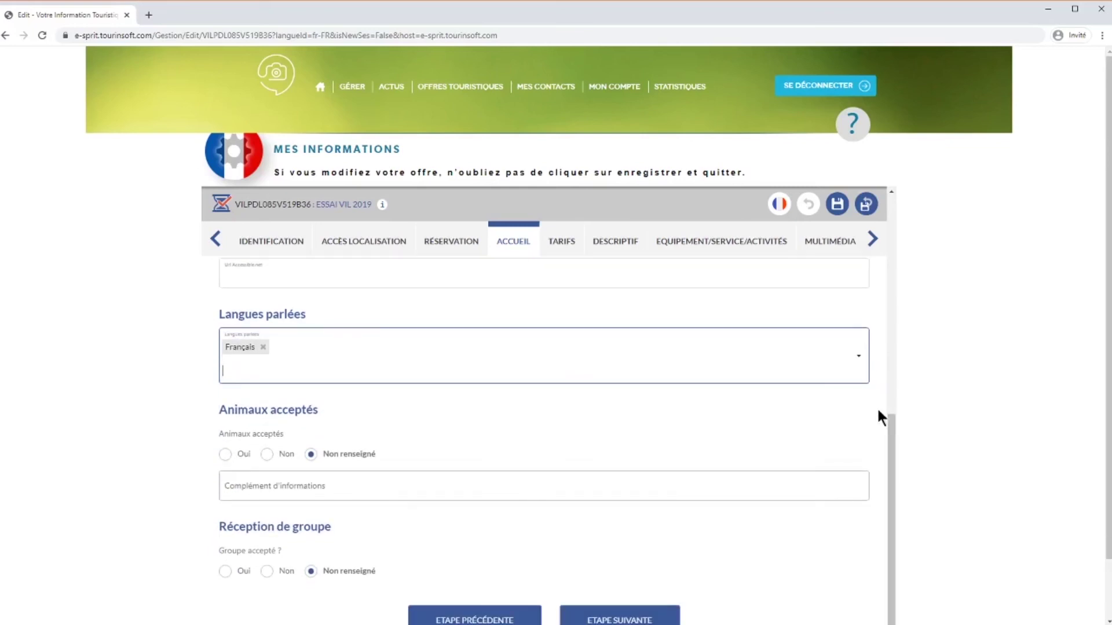
click(863, 370)
click(863, 369)
Accept pets with the note 'Supplément de xx€, petits animaux uniquement', accept groups, and continue to Tarifs.
click(225, 454)
click(262, 488)
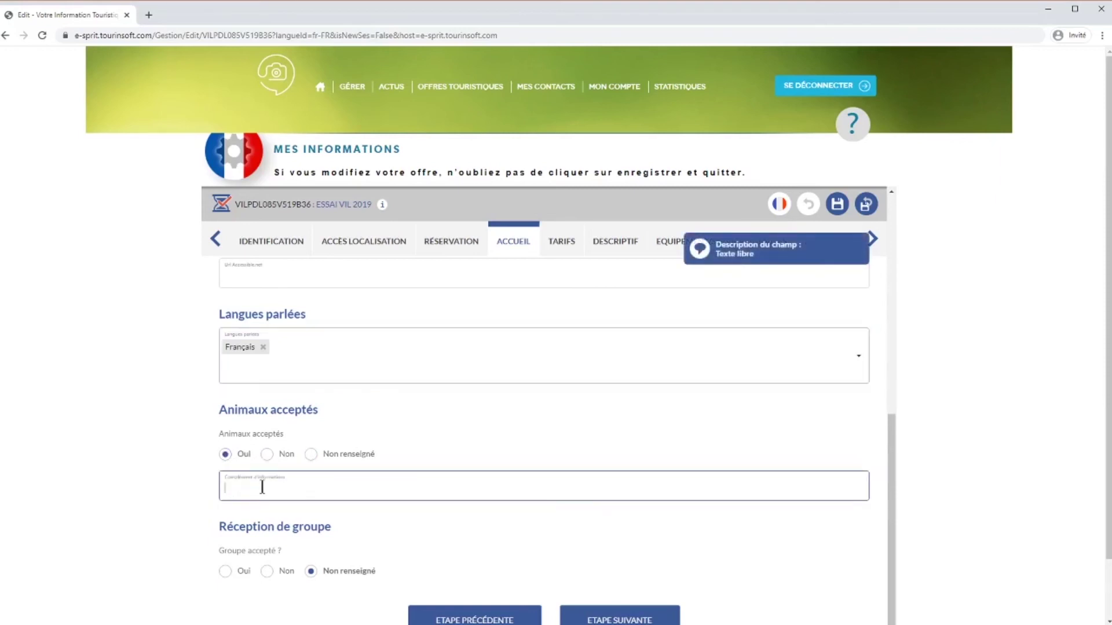
text(Supp)
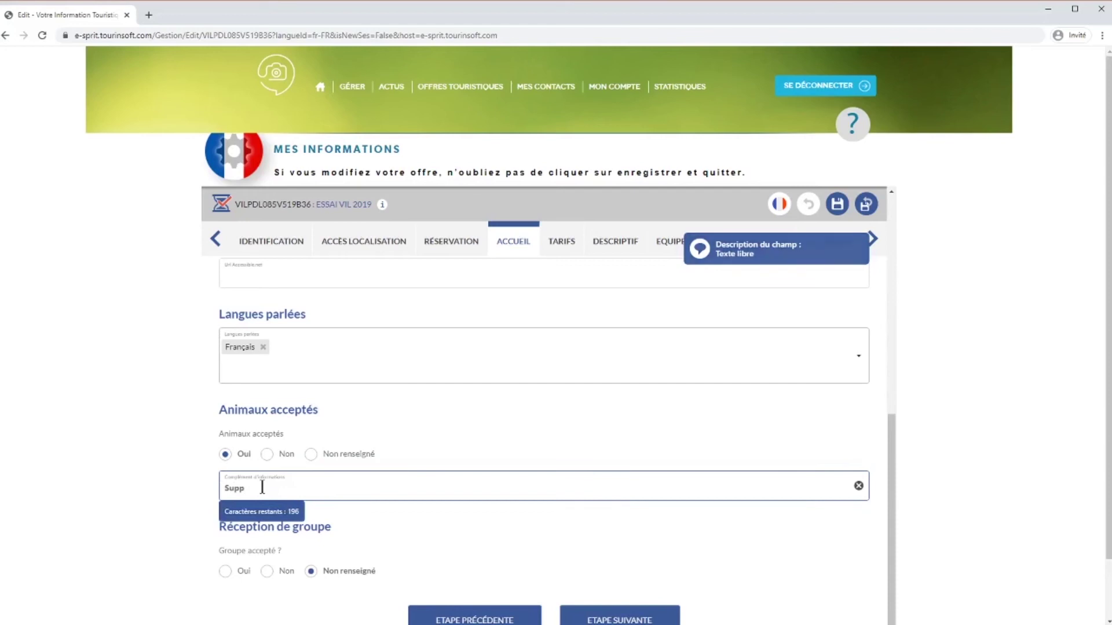
text(lé)
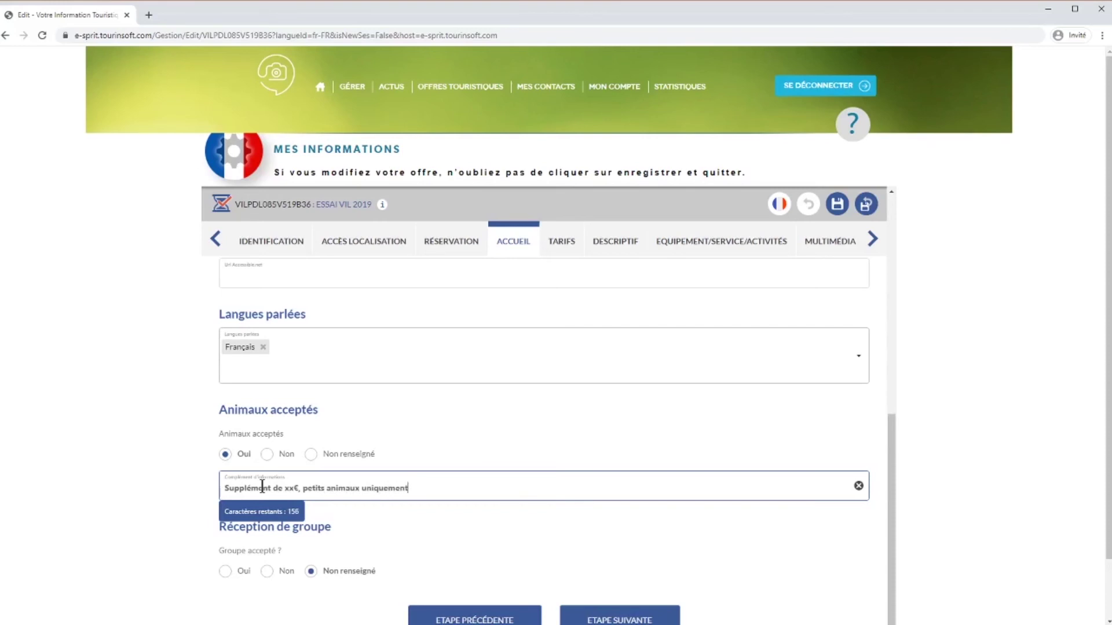
click(224, 572)
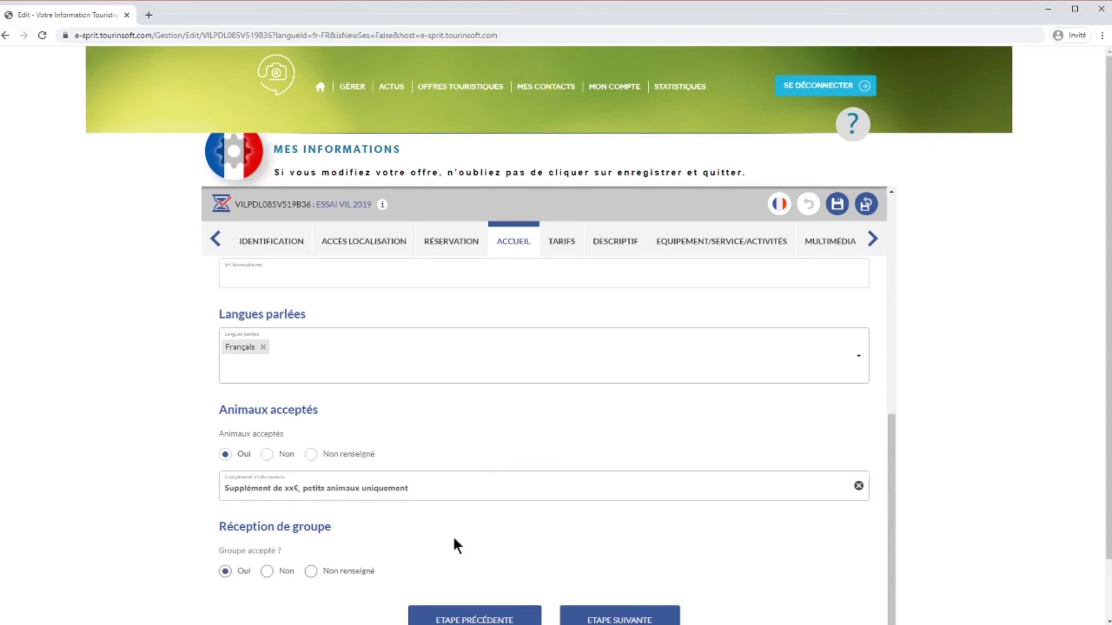
click(607, 617)
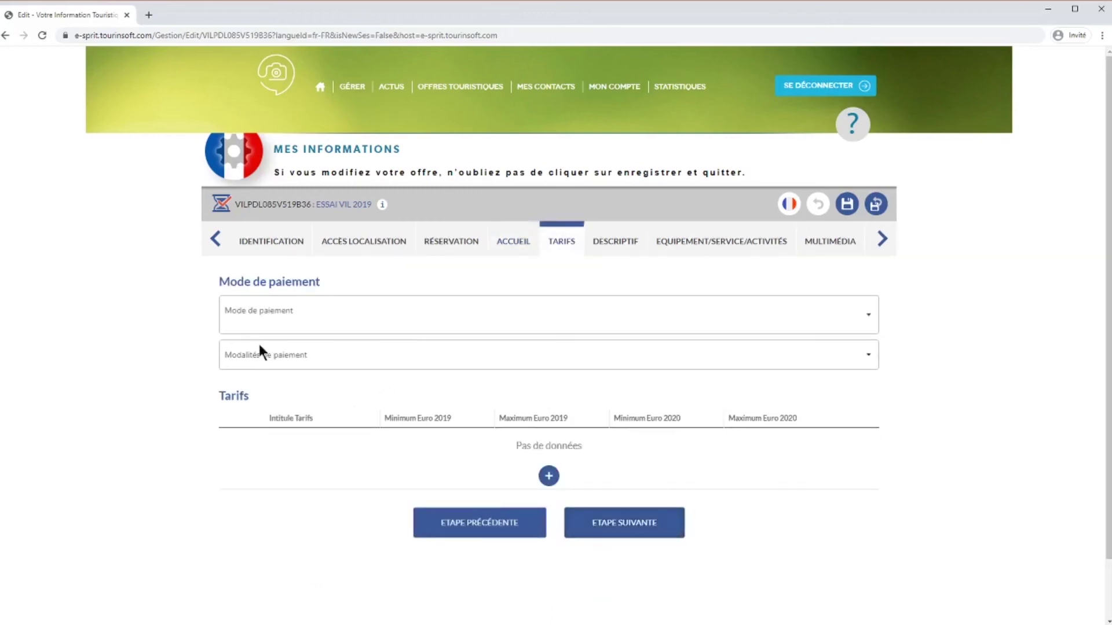
Select Virement, Tickets Restaurant, Espèces and Chèques Vacances as payment methods.
click(865, 314)
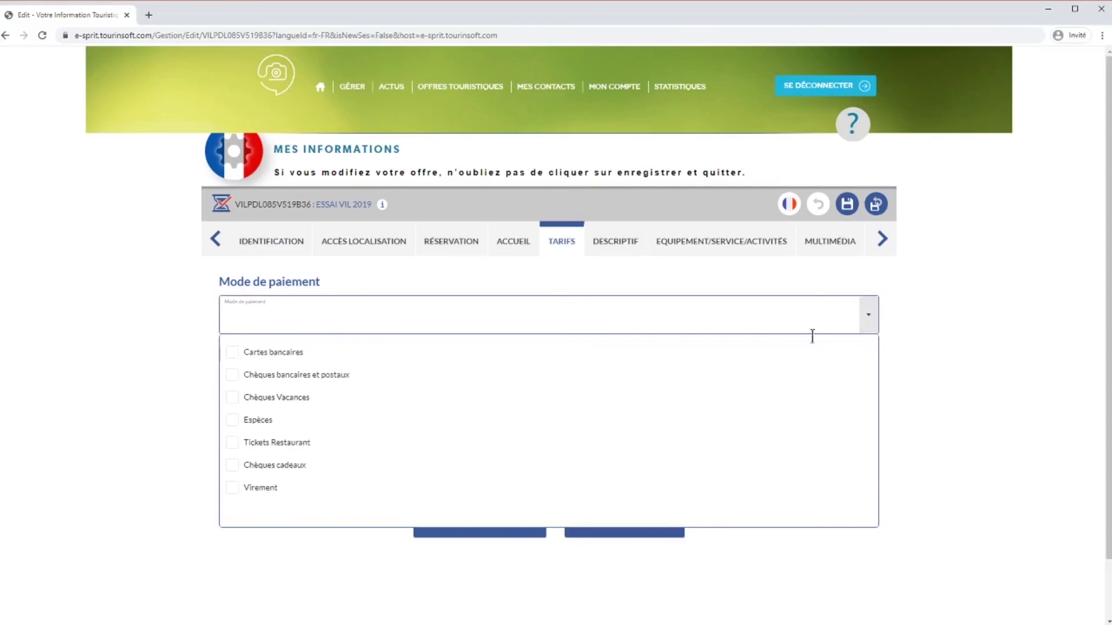
click(266, 490)
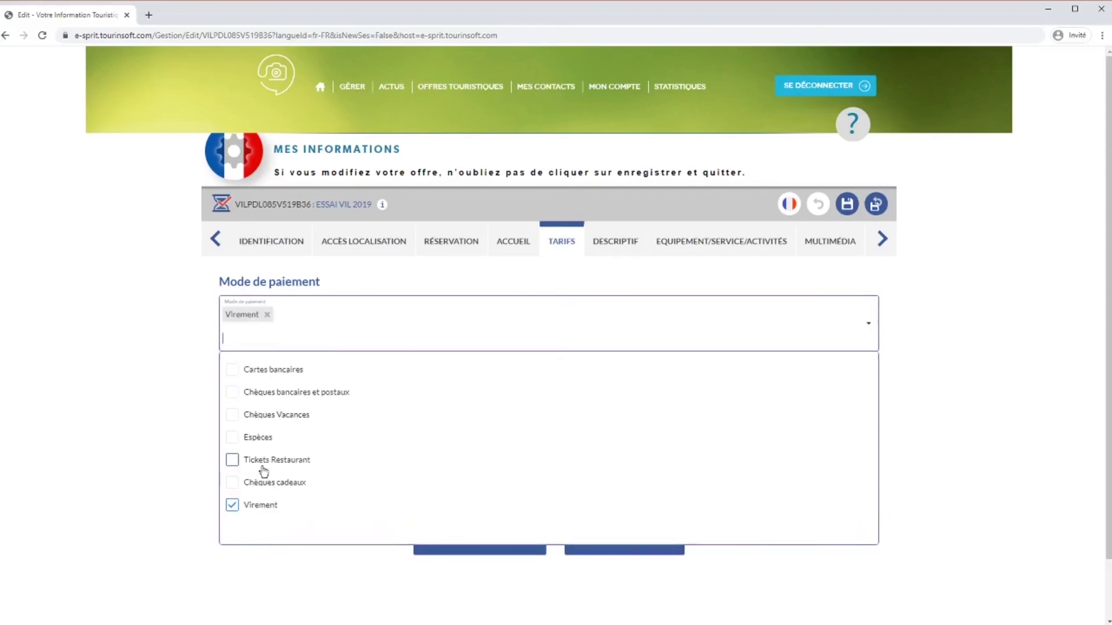
click(255, 454)
click(255, 438)
click(262, 417)
click(868, 328)
click(868, 373)
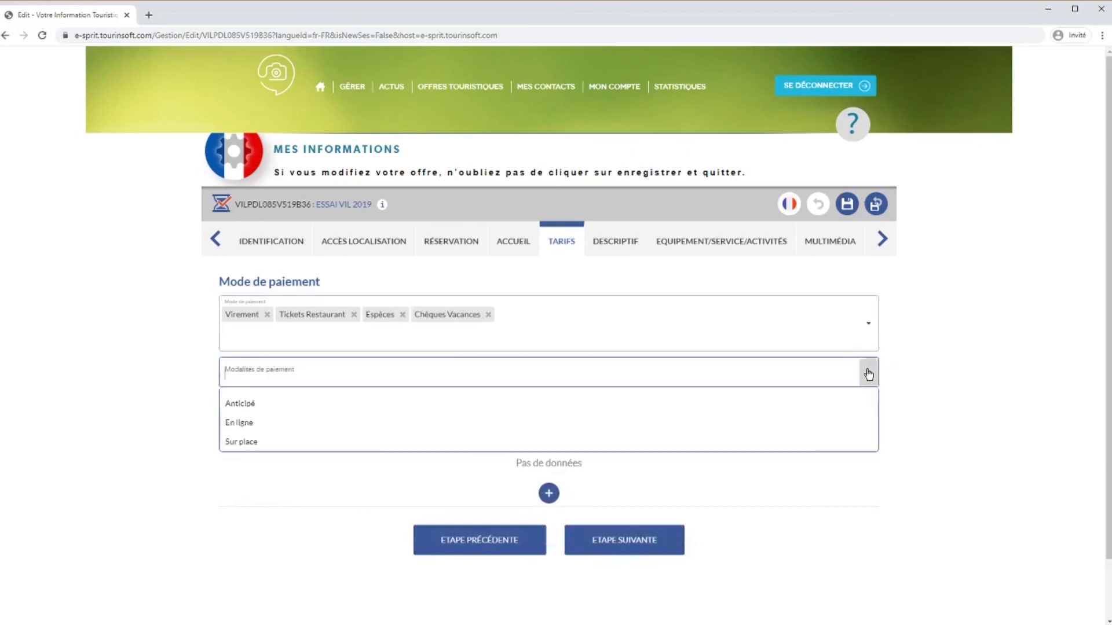
click(866, 373)
Add a first tariff row and open its Intitulé Tarifs choices.
scroll(780, 397, down, 1)
click(542, 440)
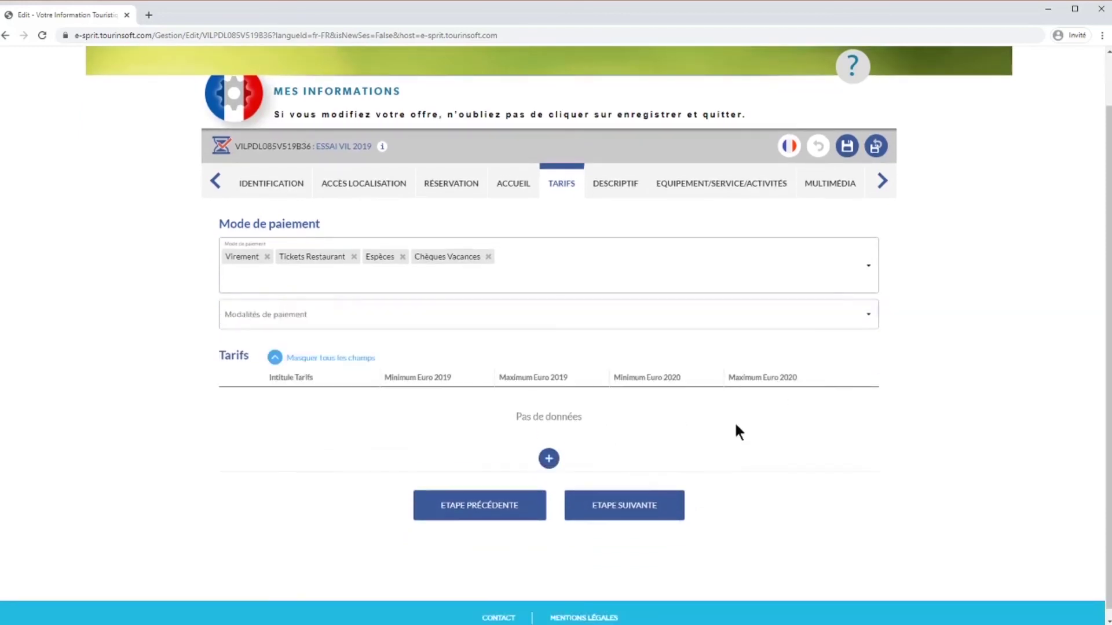
click(361, 401)
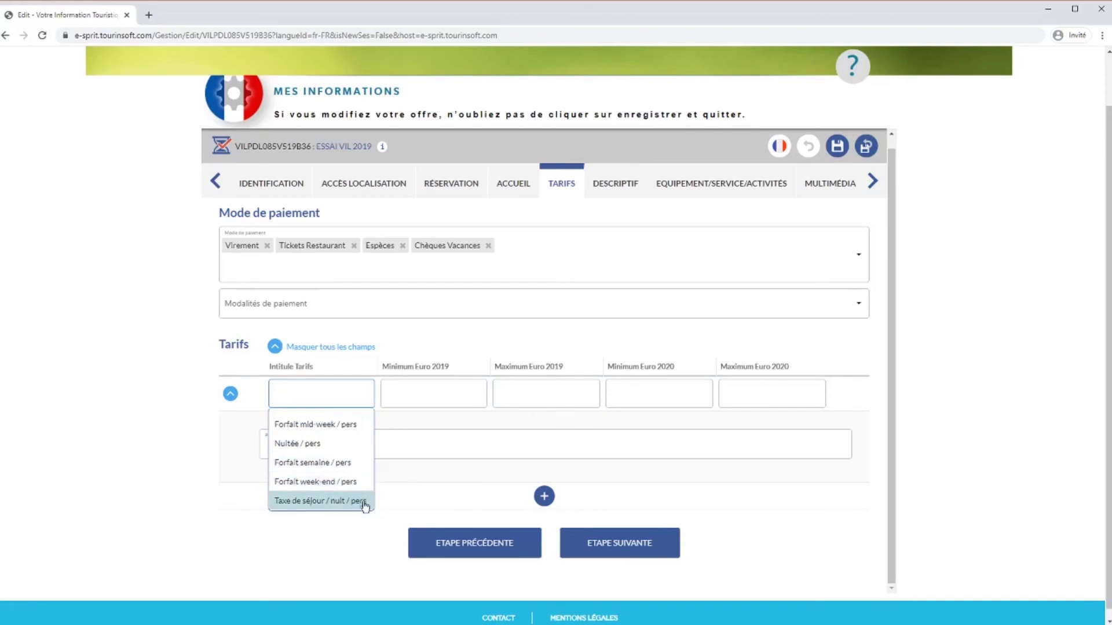
Label the first tariff Forfait semaine / pers with a 2020 price range of 100–1200.
click(312, 466)
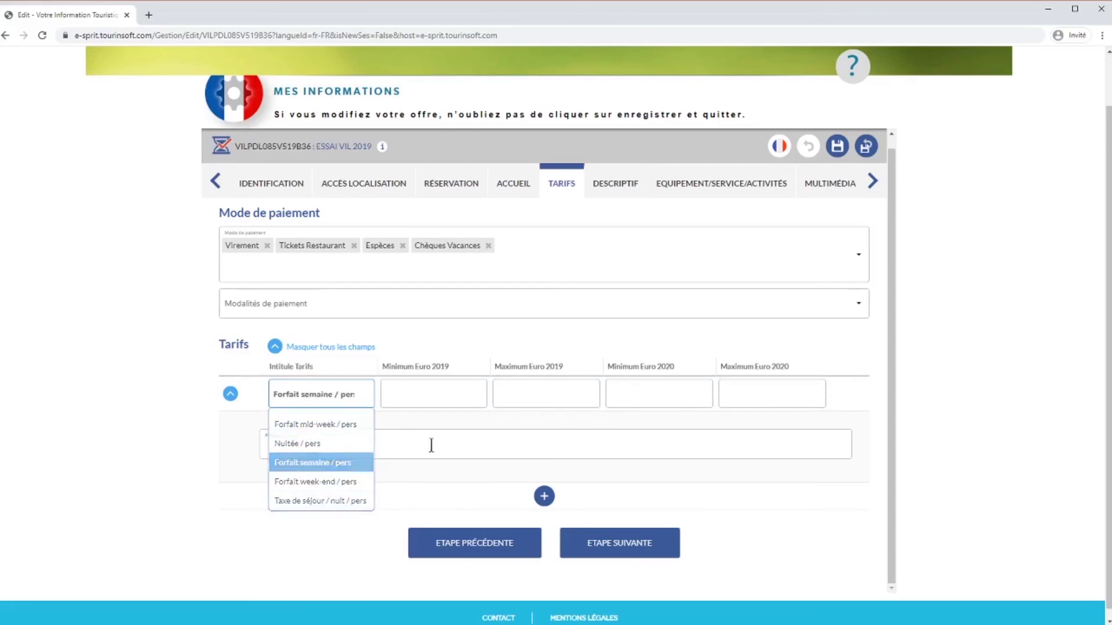
click(666, 390)
text(100)
click(737, 395)
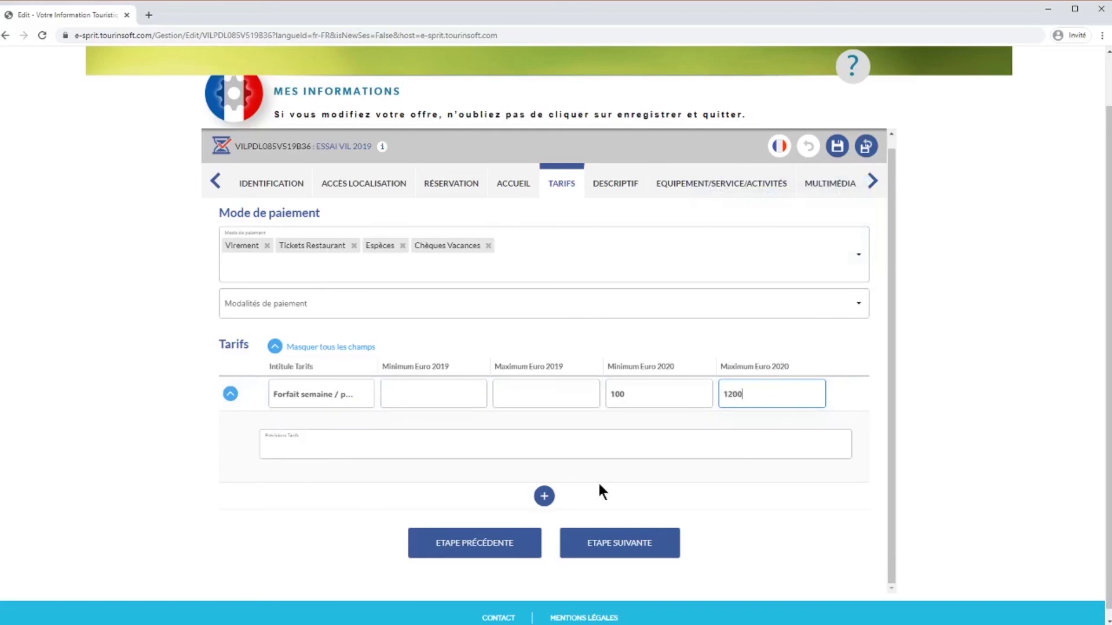
Add a mid-week package tariff priced 100–500 for 2020 with pasted details.
click(544, 496)
click(633, 505)
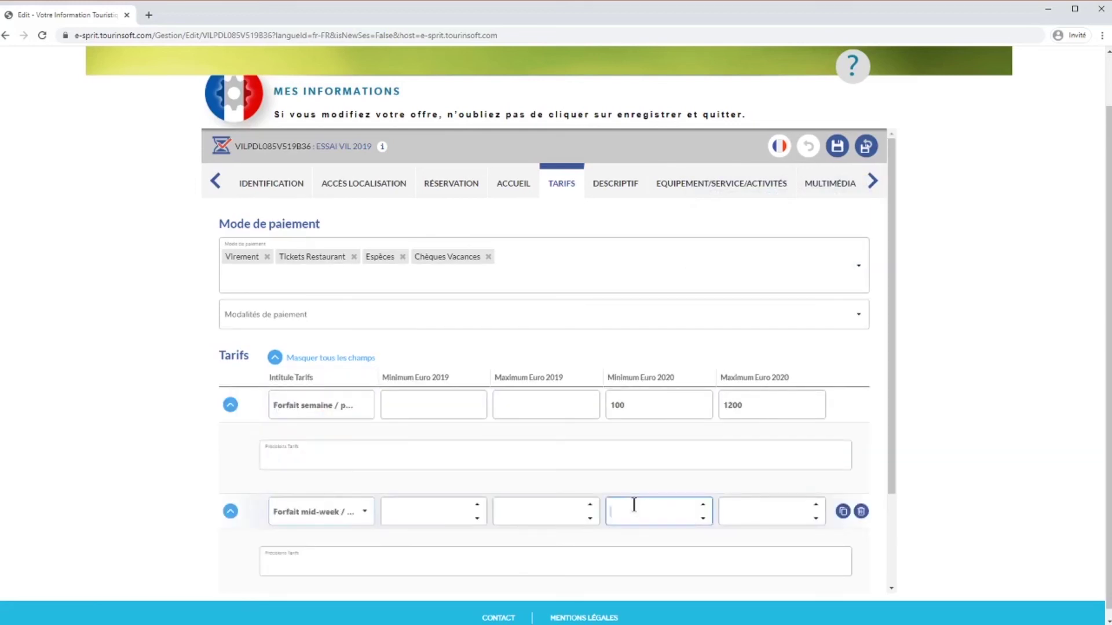
text(100)
click(784, 507)
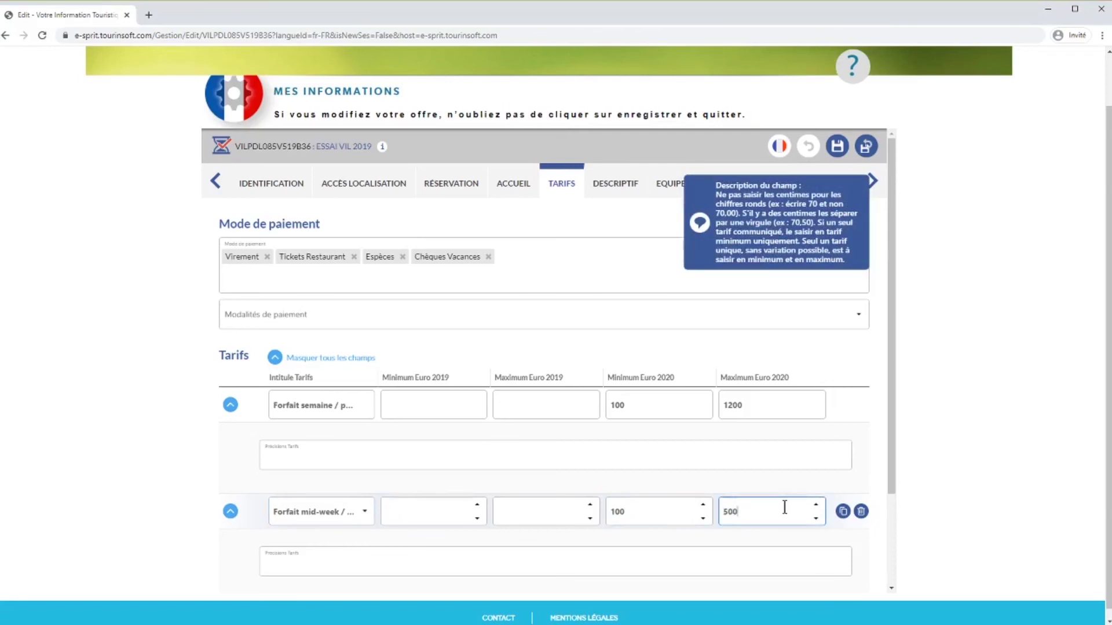
text(500)
click(759, 557)
text(3 jours 2 nuits en dehors de juillet et août)
Add the sheets details ('draps et mé…') to the weekly tariff, then continue to Descriptif.
scroll(761, 554, down, 1)
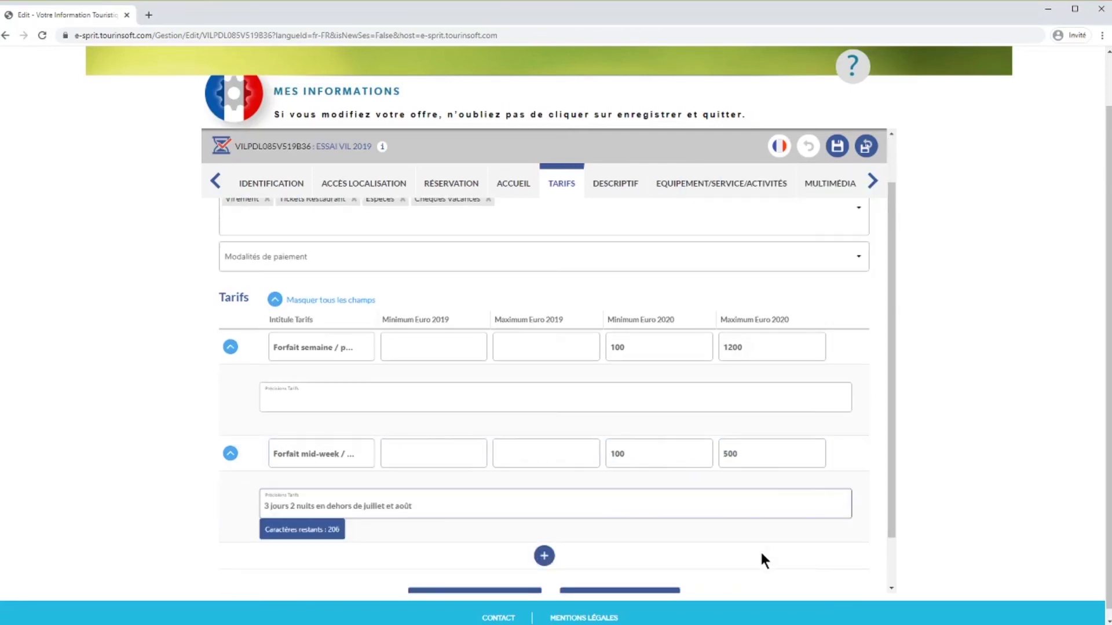
click(476, 392)
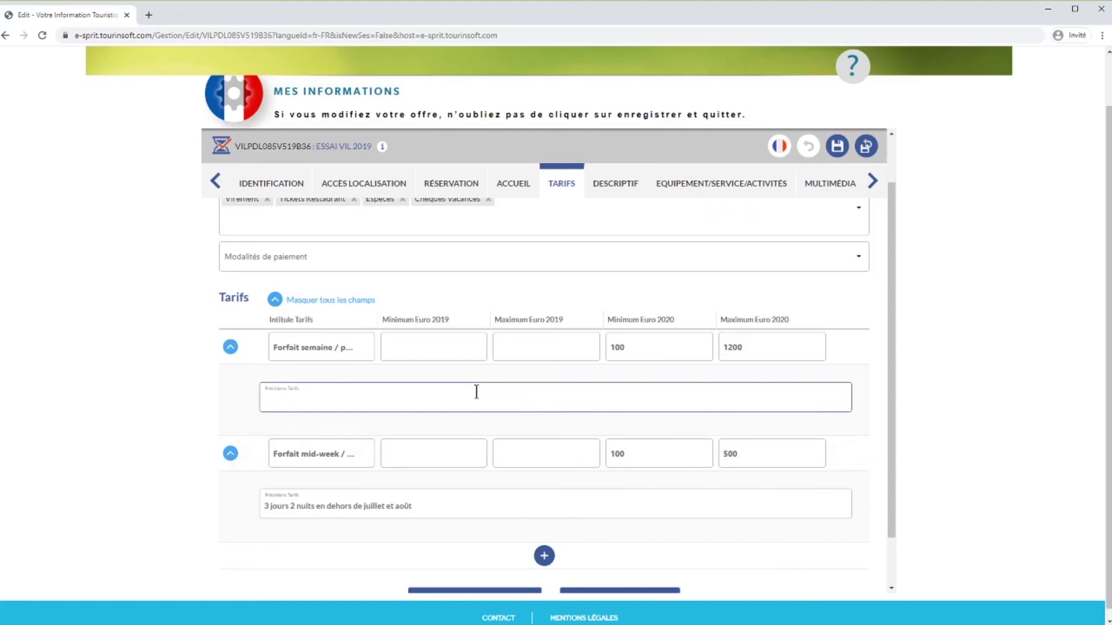
text(draps et ménage inclus)
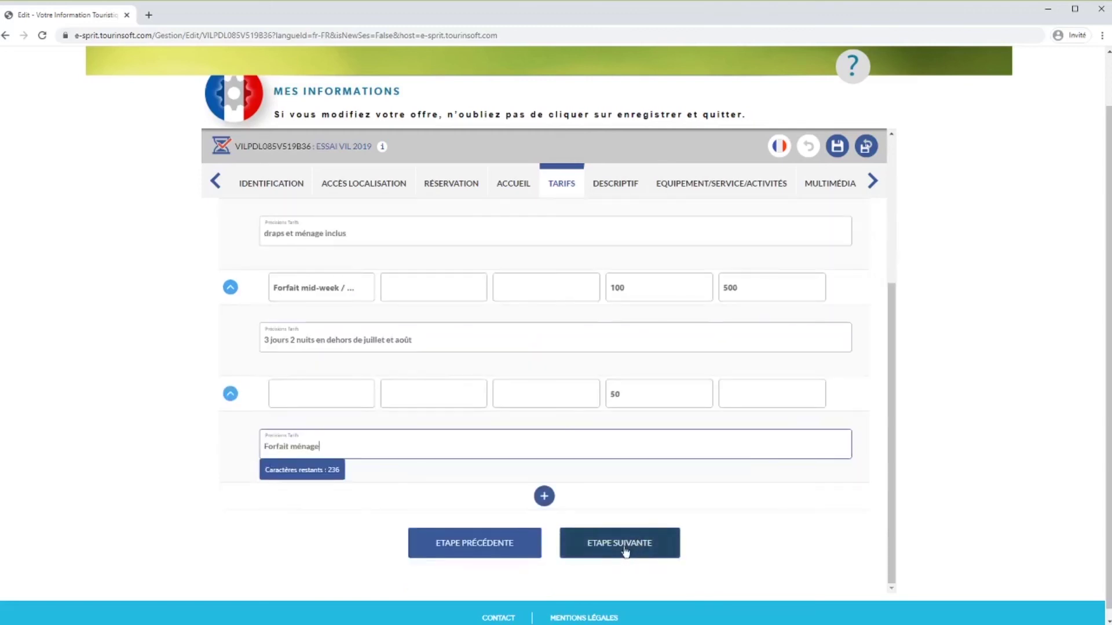
click(624, 551)
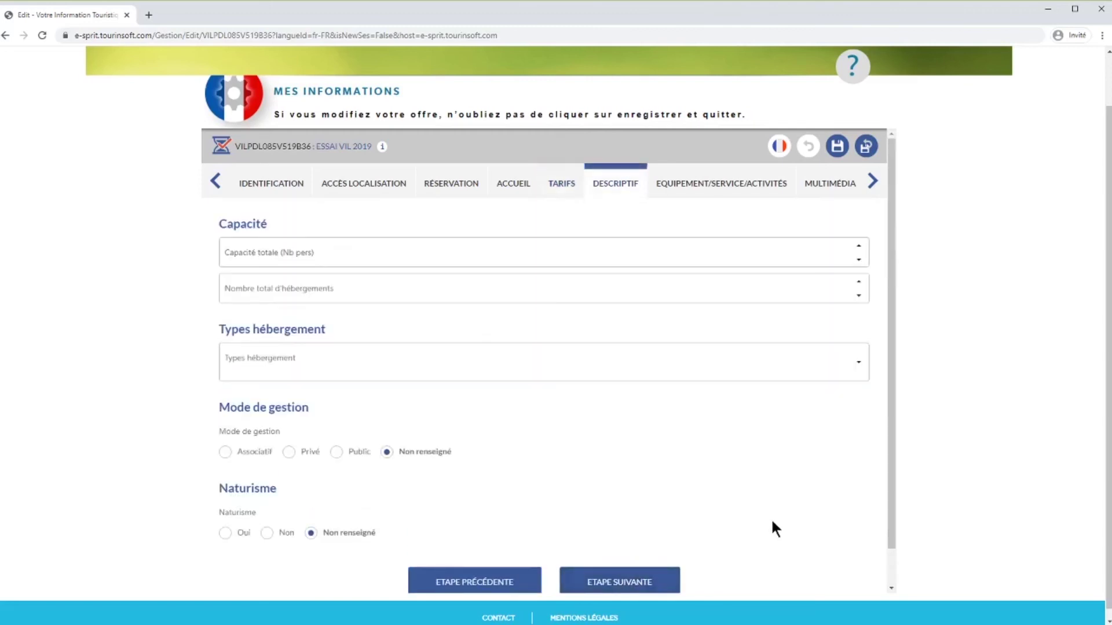
Enter a total capacity of 150 persons and 80 accommodation units.
click(766, 253)
text(150)
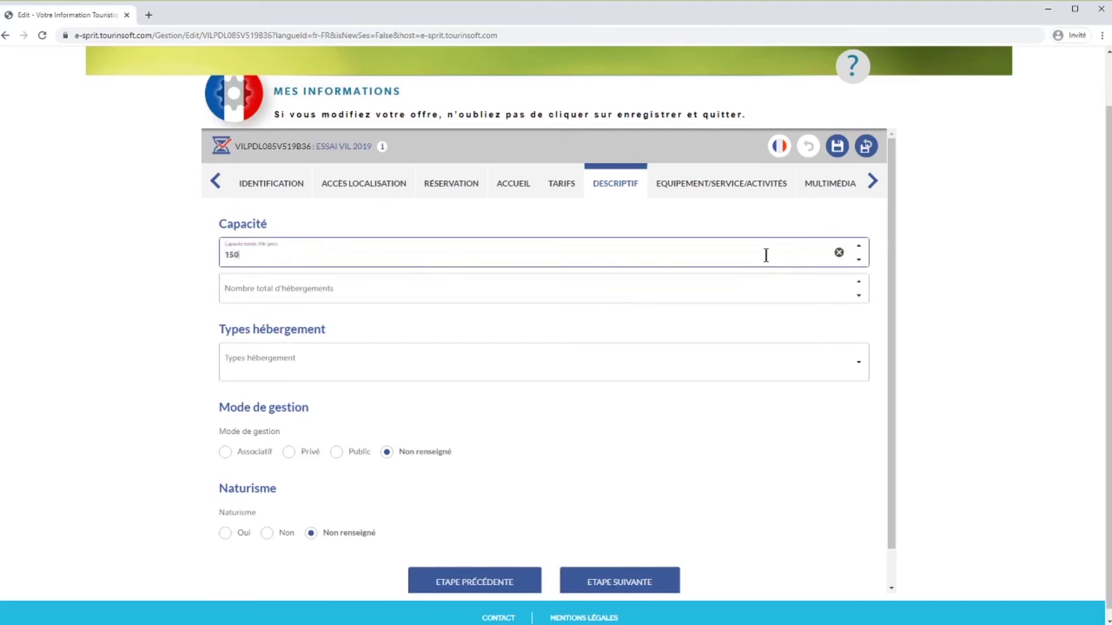
click(753, 282)
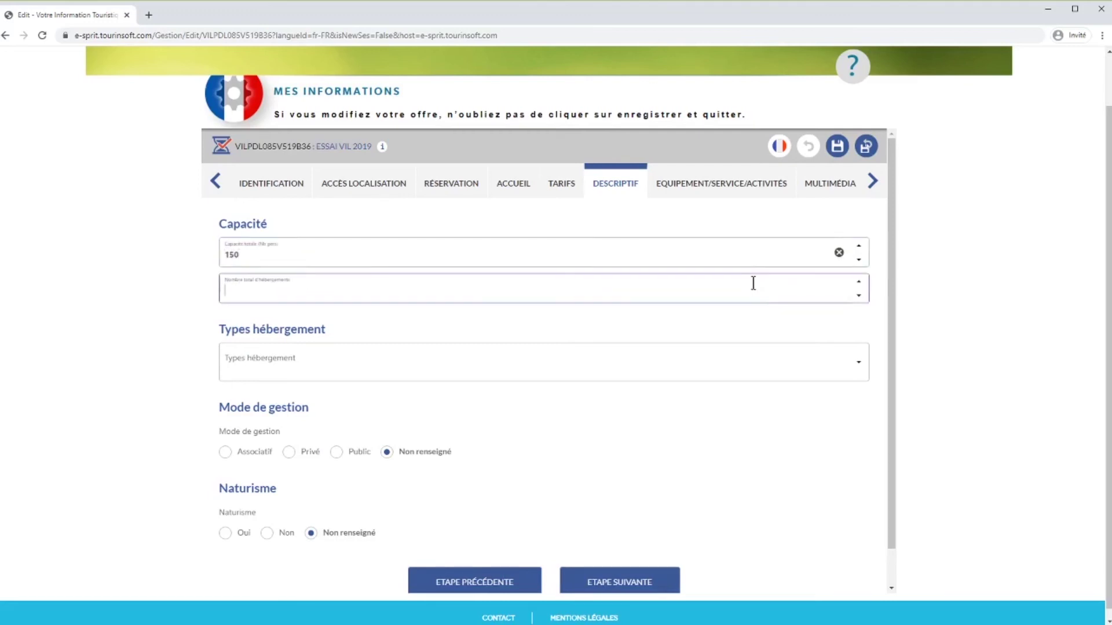
text(80)
Choose Appartements en résidence(s) and Villages de tentes / plein air as accommodation types.
click(857, 363)
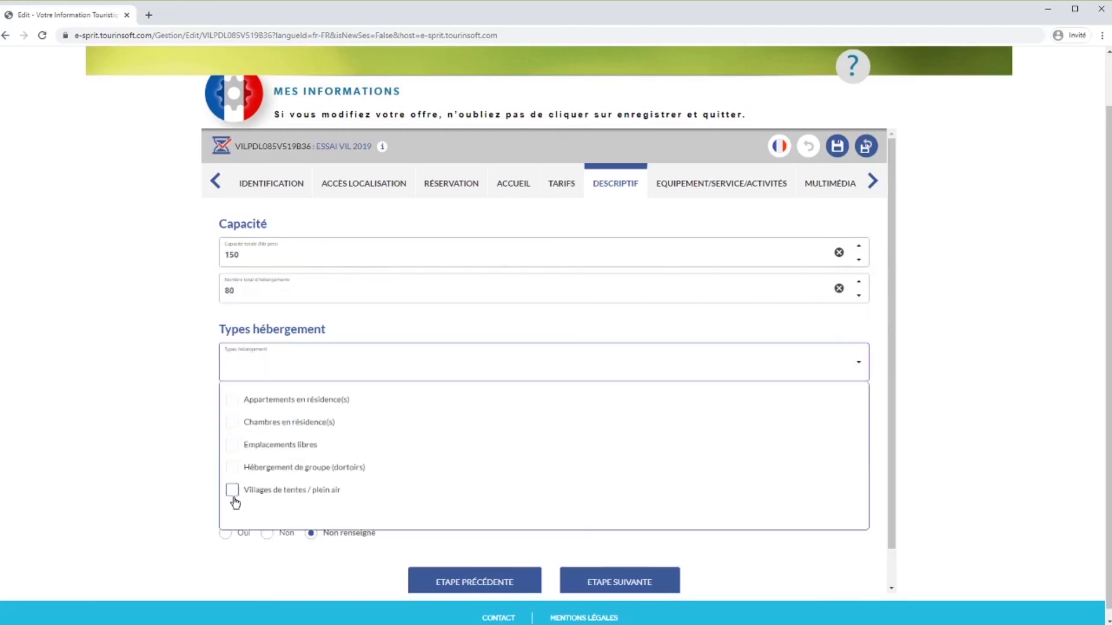
click(232, 399)
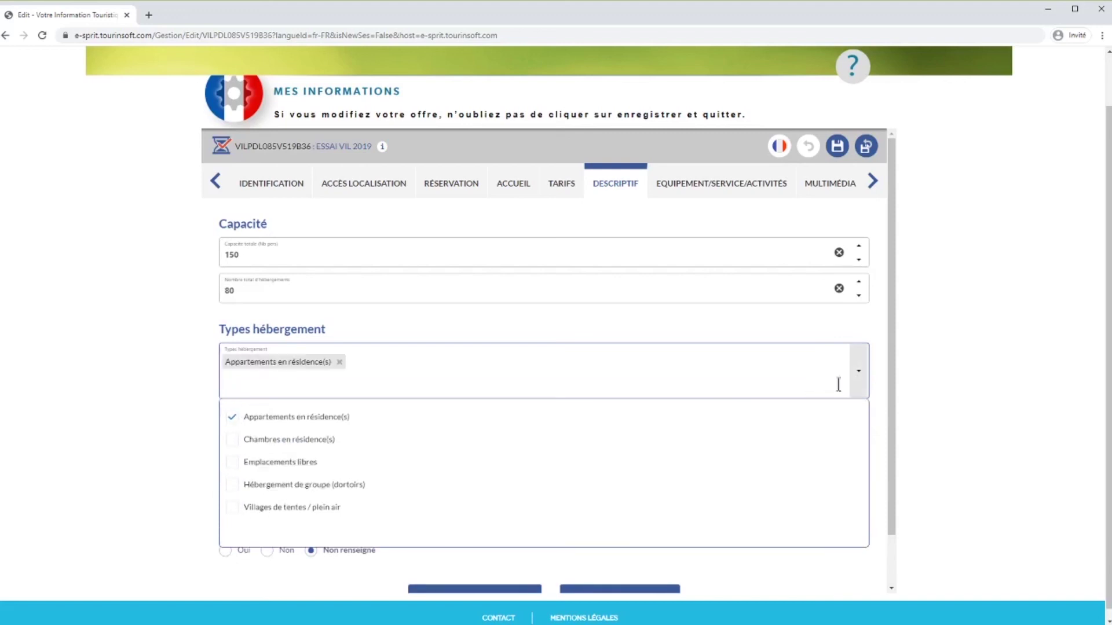
click(867, 391)
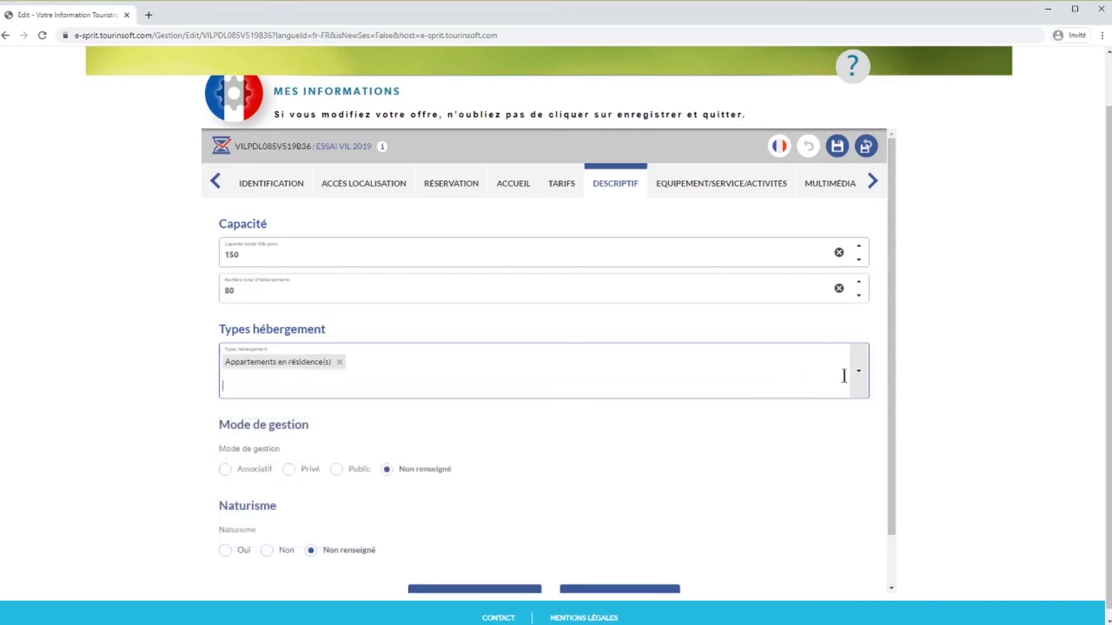
click(857, 375)
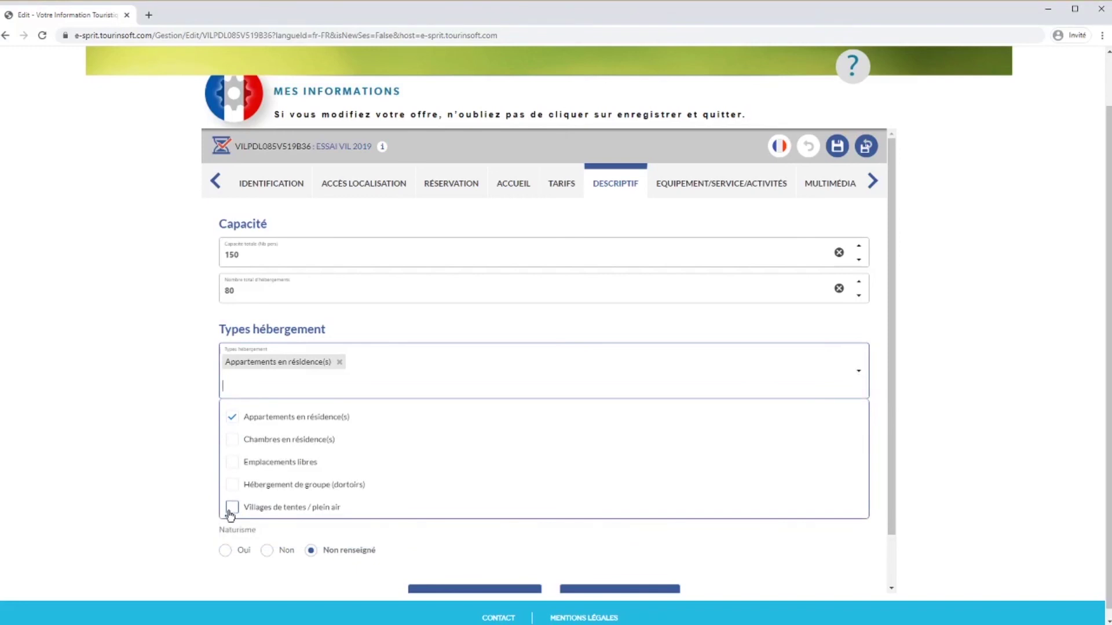
click(231, 512)
click(853, 383)
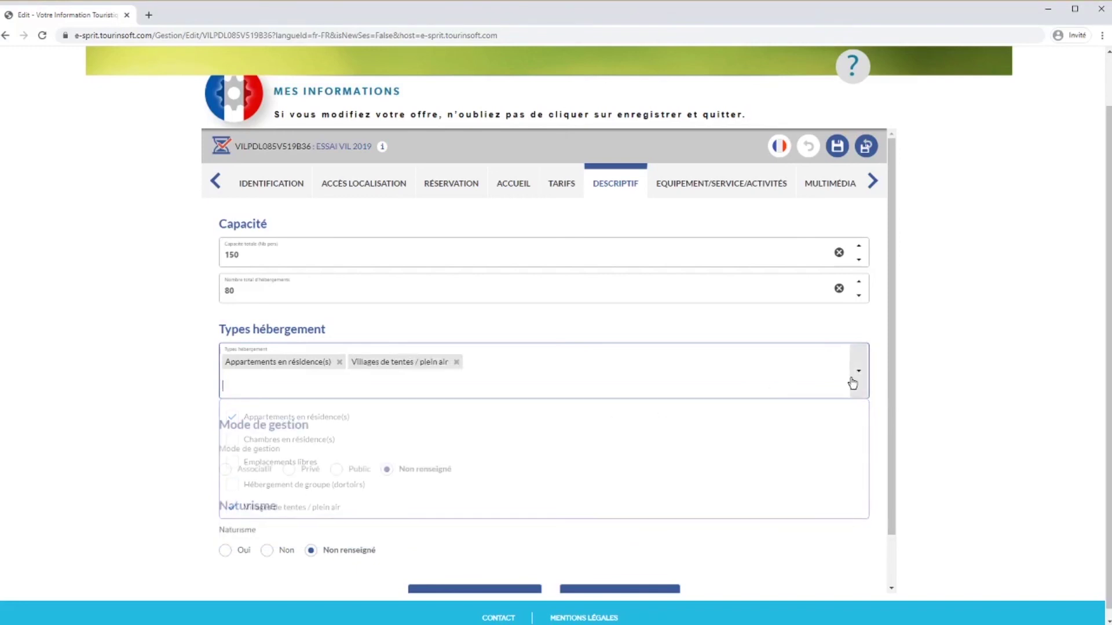
Set management to Privé and naturism to Non, then continue to equipment and services.
click(289, 469)
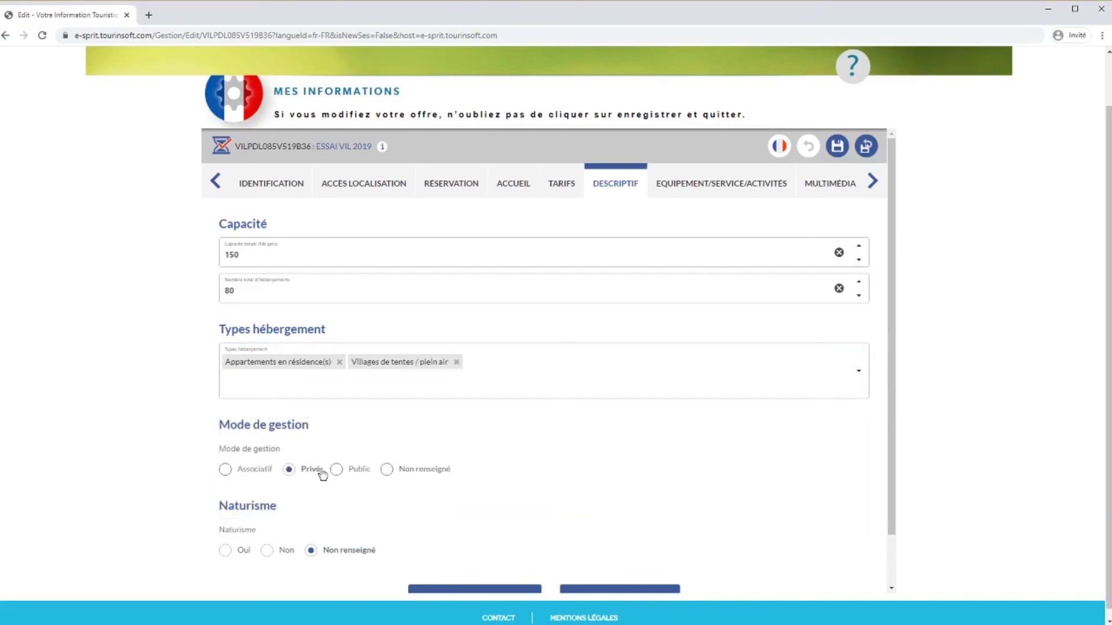
scroll(435, 485, down, 1)
click(267, 494)
click(608, 544)
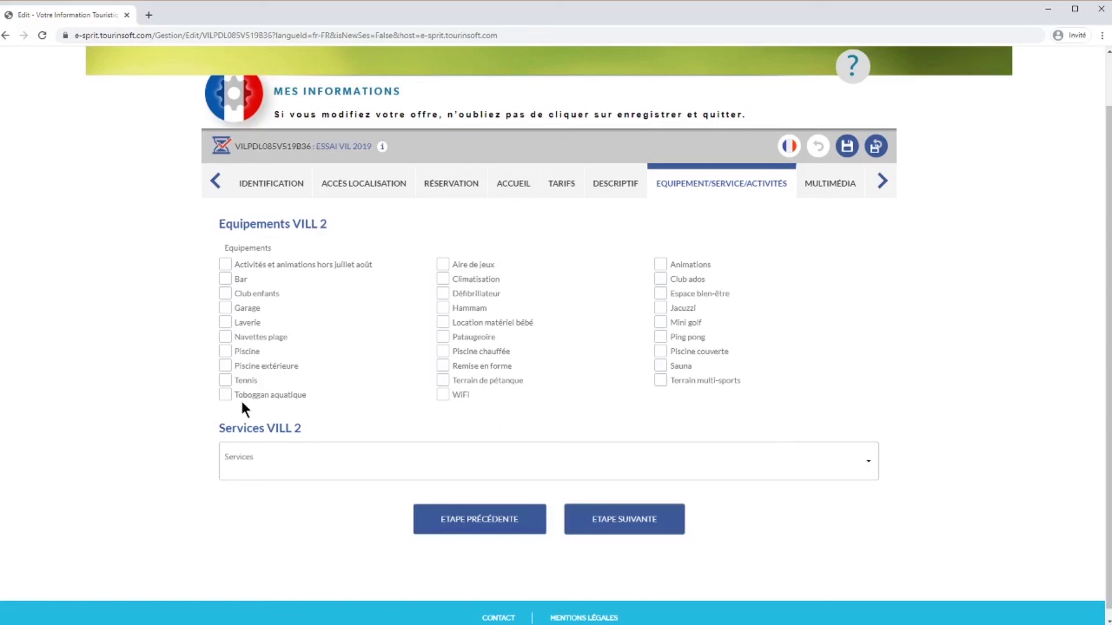
Tick Laverie, Tennis, Remise en forme, Hammam, Mini golf and Sauna as equipment.
click(223, 326)
click(225, 381)
click(442, 367)
click(442, 308)
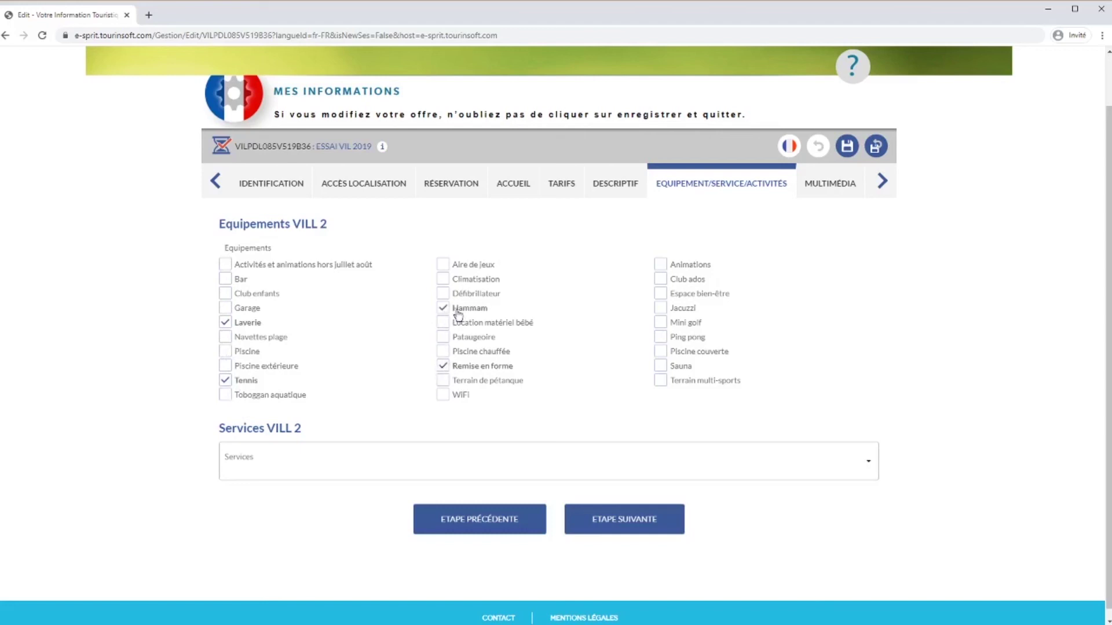
click(661, 324)
click(661, 366)
Add Préstation de restauration, Séminaire and Option nettoyage / ménage services, then continue to Multimédia.
click(867, 470)
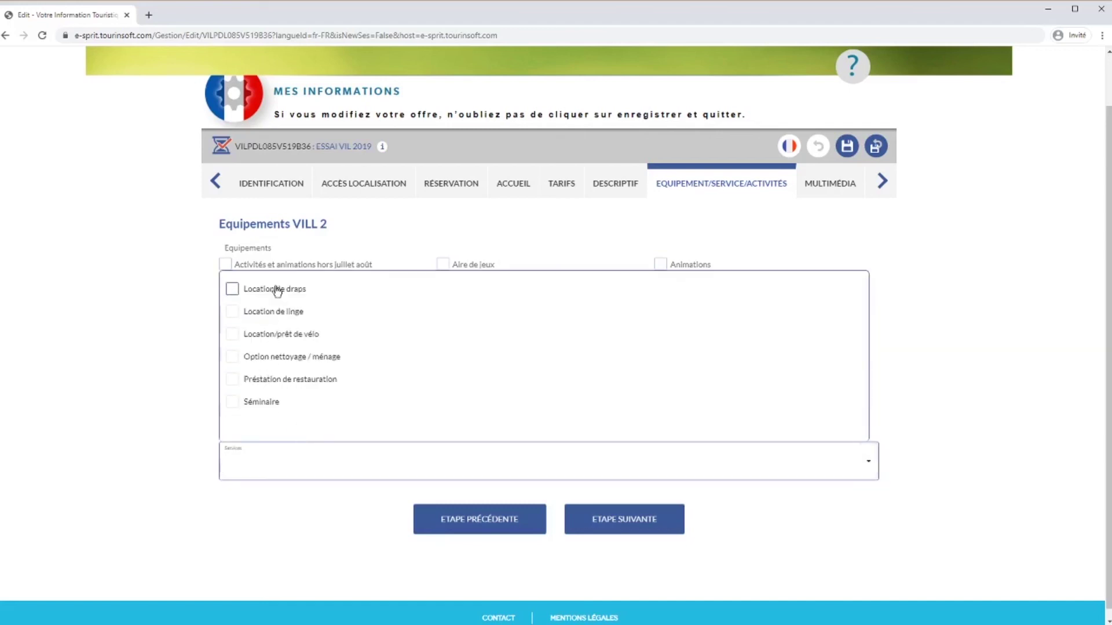
click(259, 382)
click(258, 402)
click(276, 358)
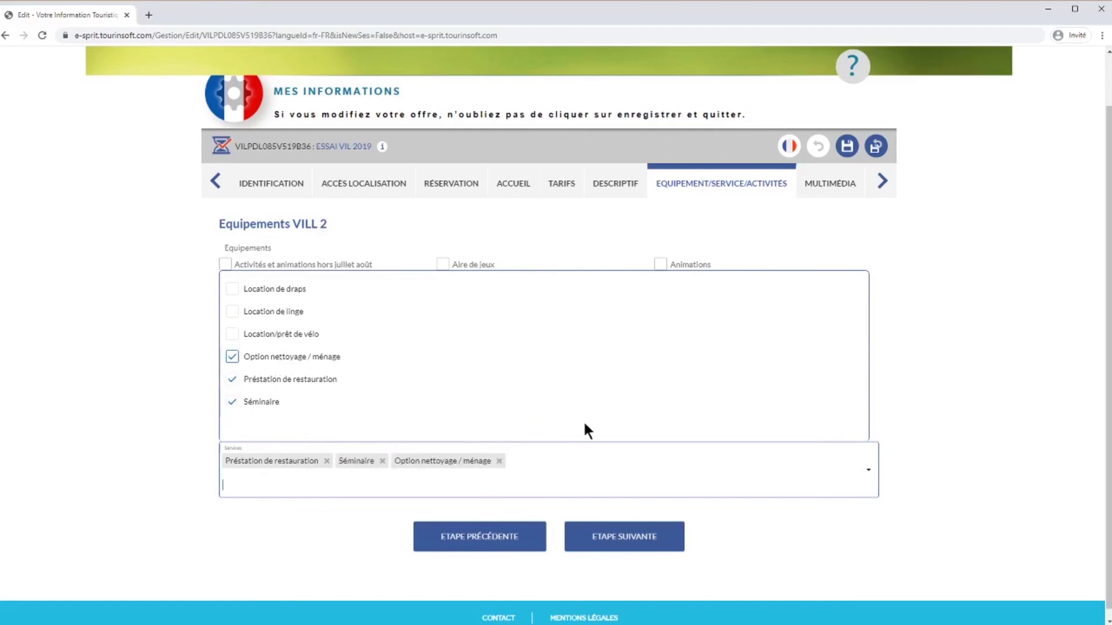
click(867, 472)
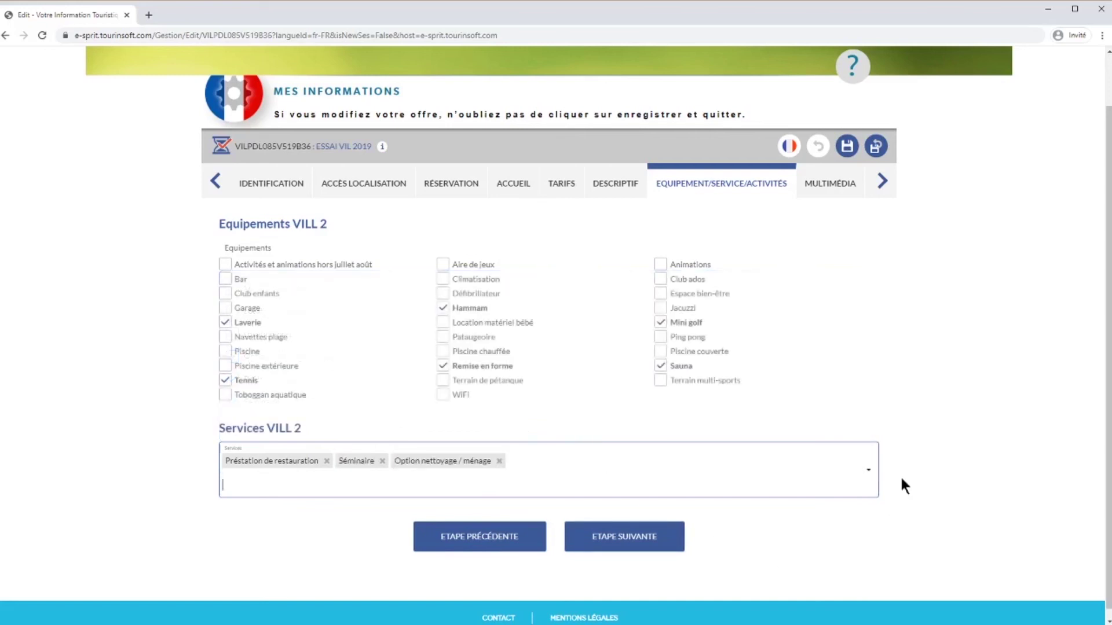
click(666, 538)
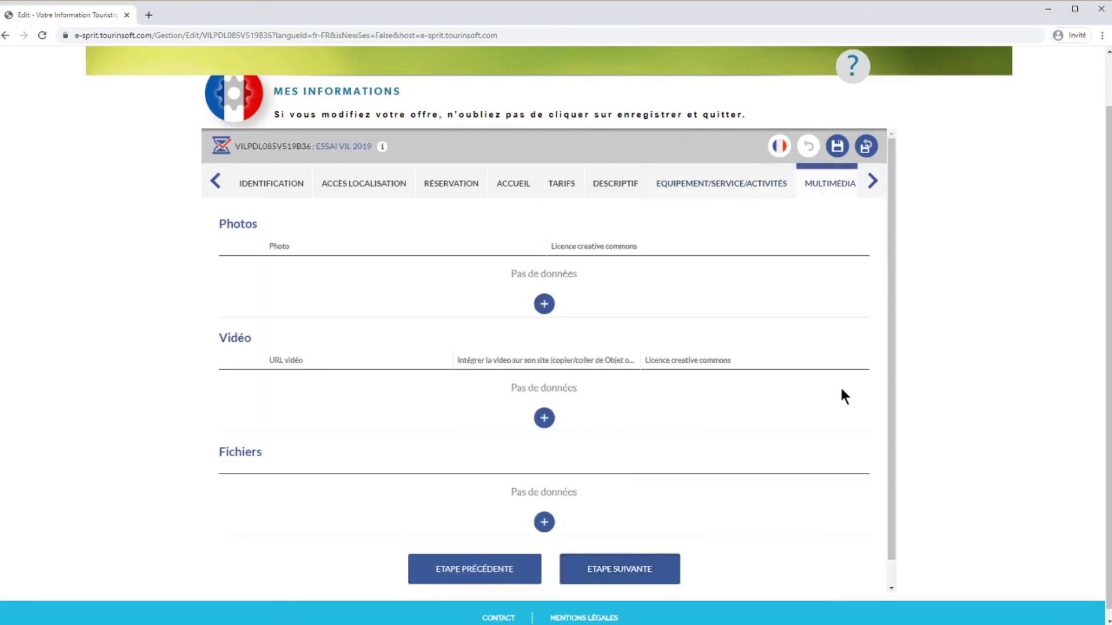
Upload photo IMG_6416 as a new photo entry, marked as not Creative Commons licensed.
click(544, 303)
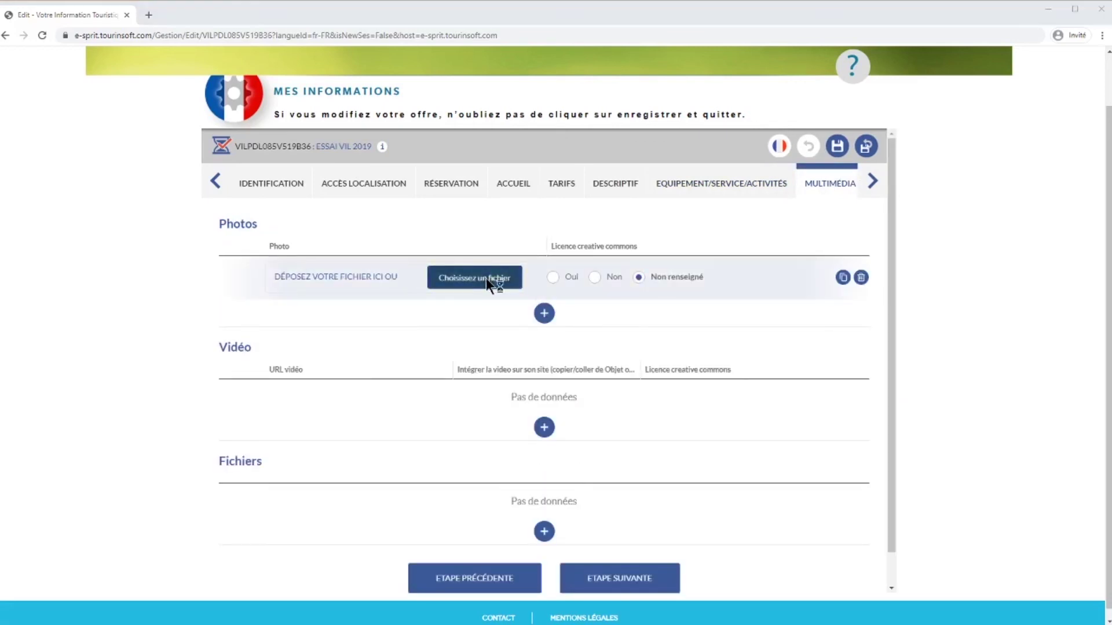
click(485, 278)
click(189, 183)
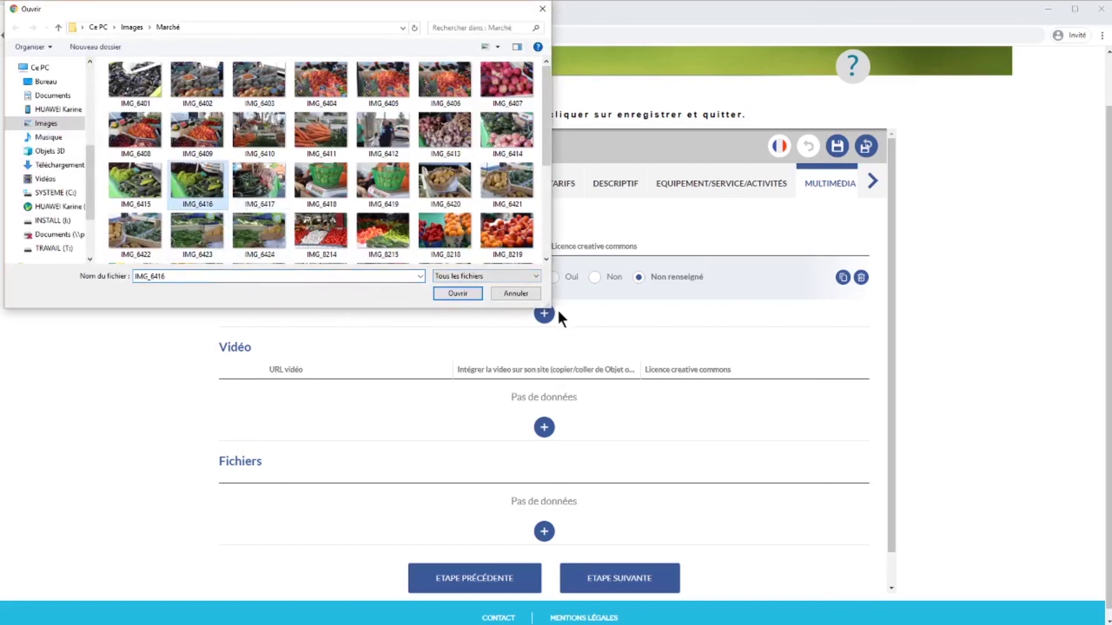
click(468, 294)
click(595, 268)
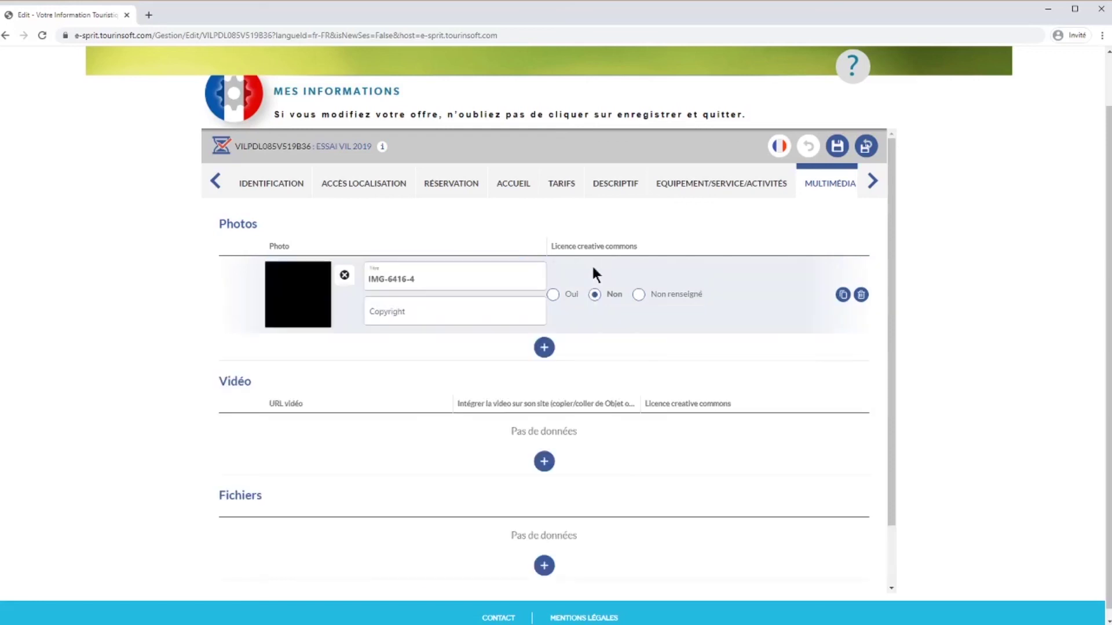
Title the photo 'Nom de l'offre- nom de la commune' and credit the copyright with the author's initials.
drag(367, 278, 440, 277)
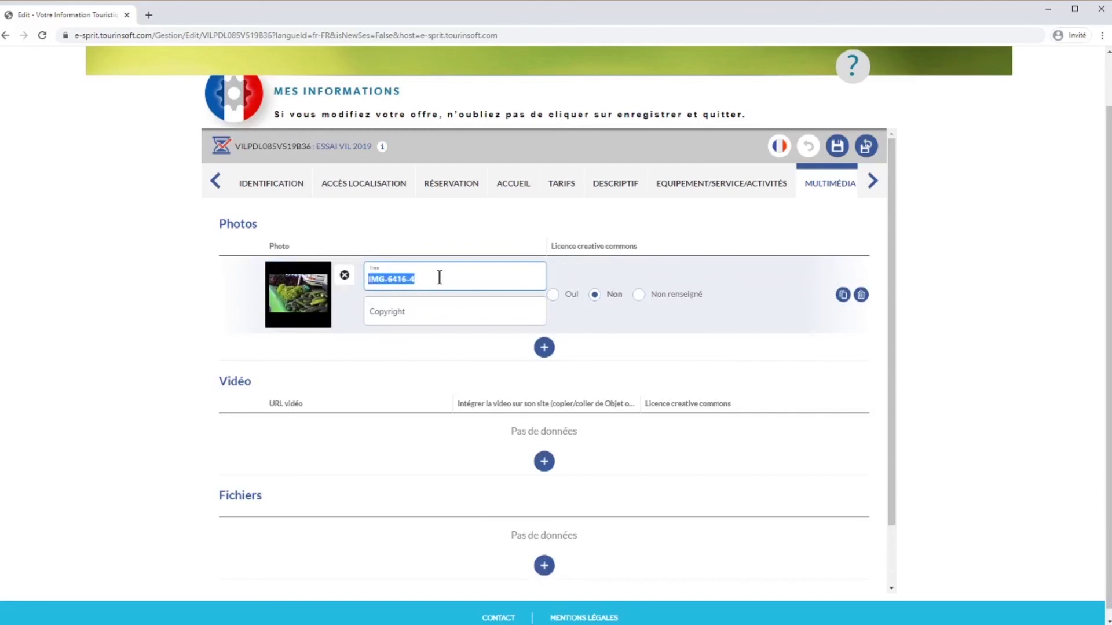
text(Nom de l'offre- nom de l)
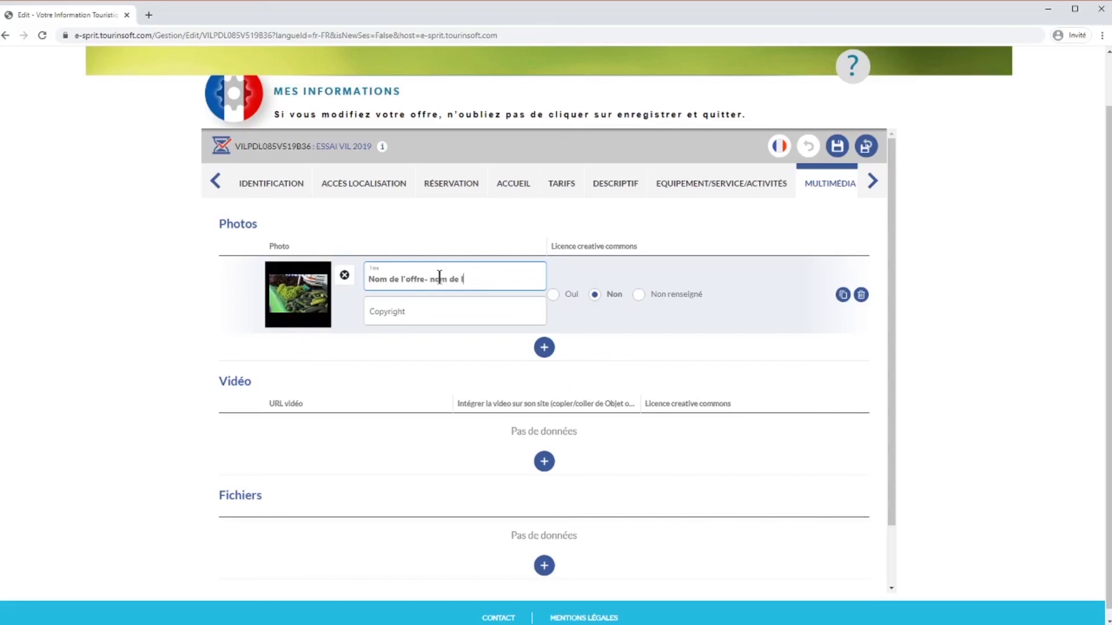
text(a commune)
click(425, 307)
text(KG)
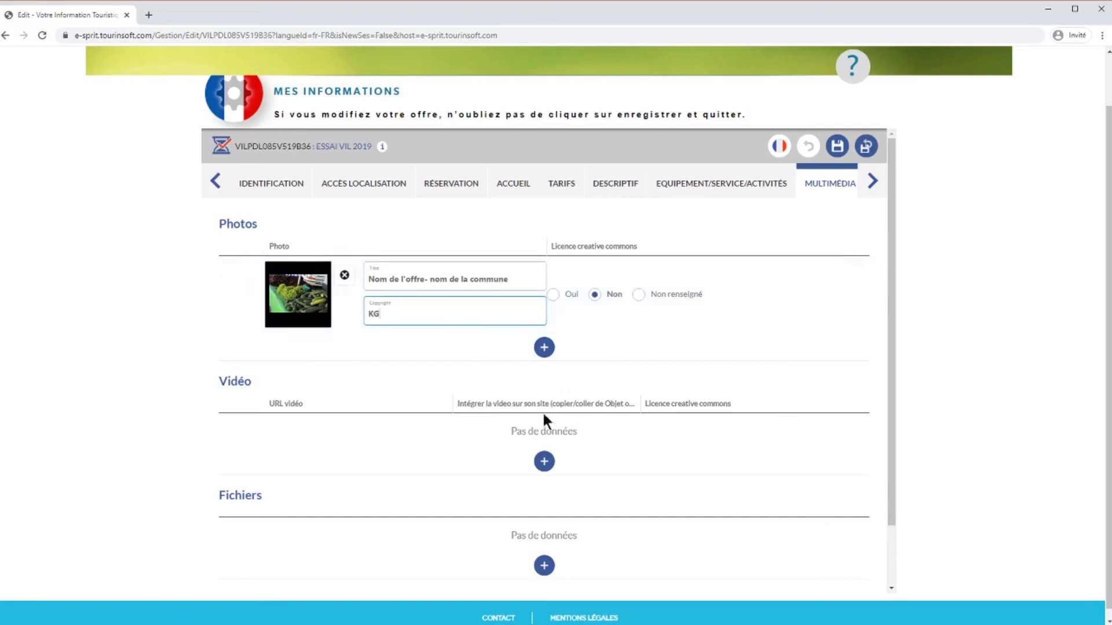
Add two empty video rows and advance to the Plate-forme communautaire step.
click(544, 462)
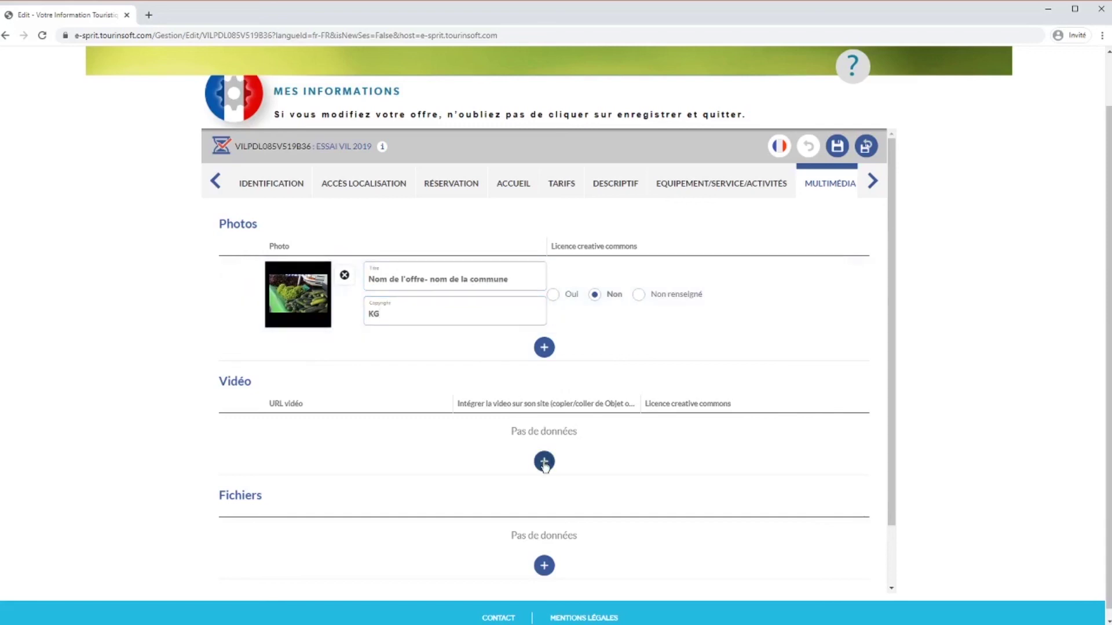
scroll(375, 375, down, 1)
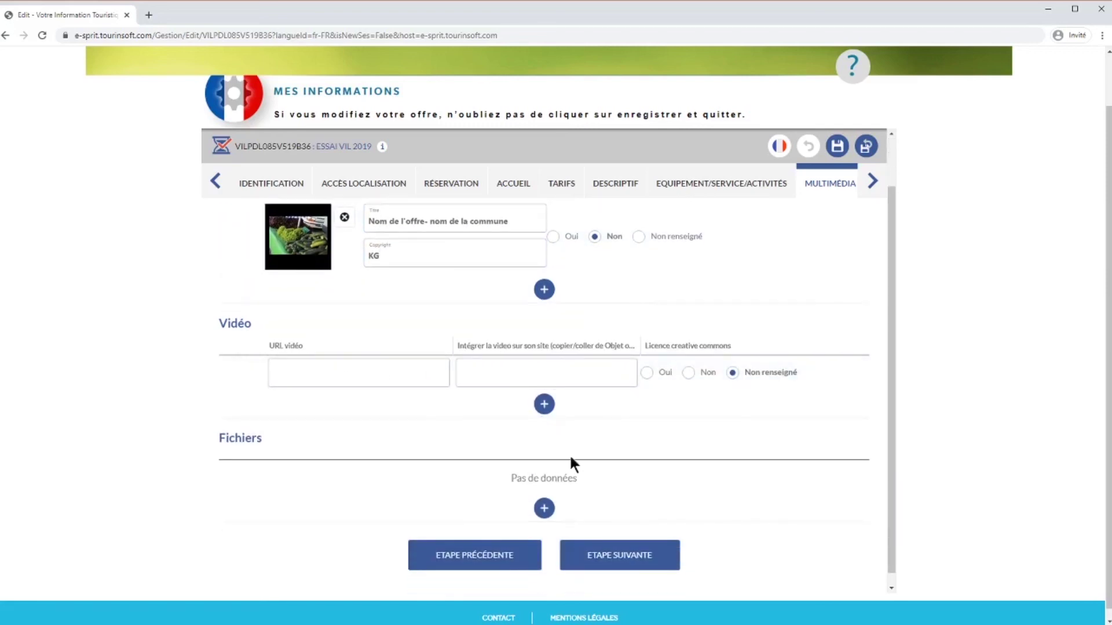
click(543, 404)
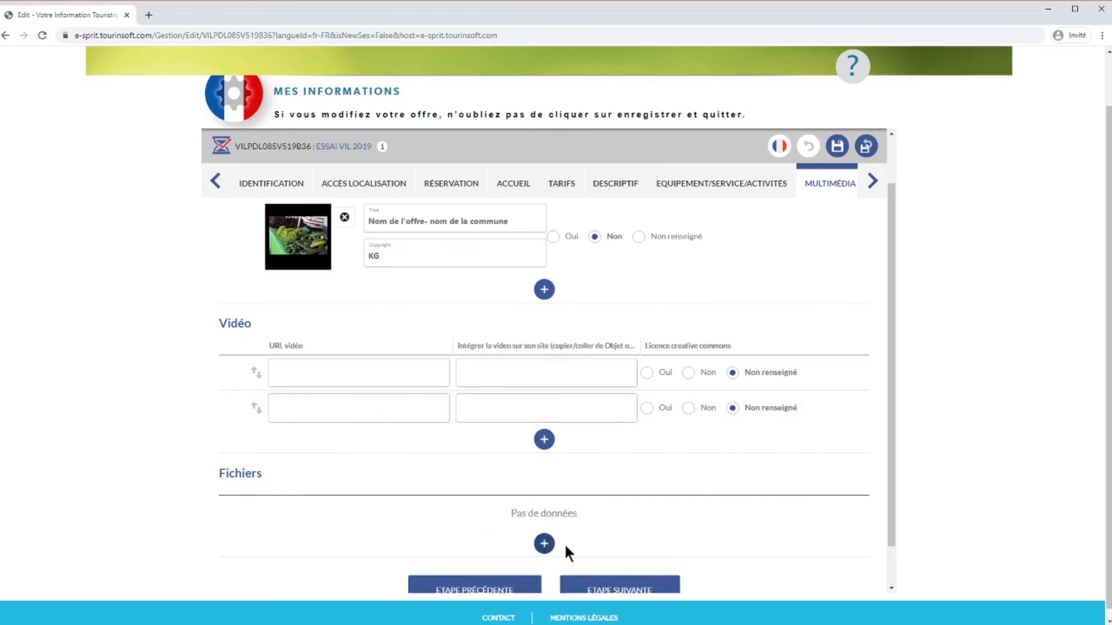
scroll(614, 524, down, 1)
click(621, 548)
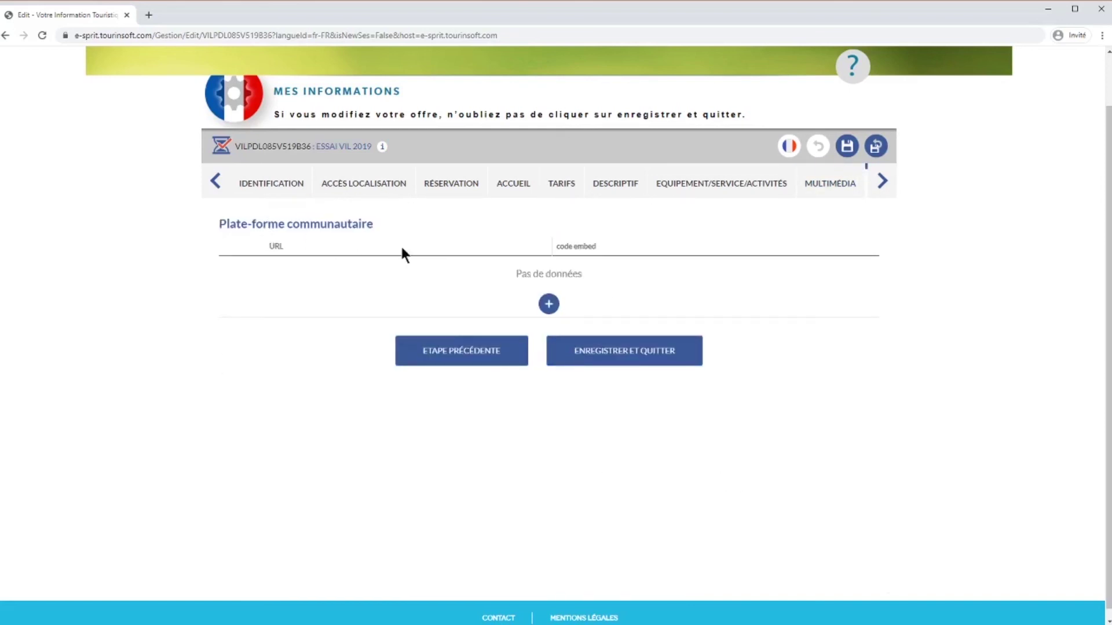
Add a community platform row, leave its platform type unselected, then save and quit the offer.
click(548, 304)
click(349, 273)
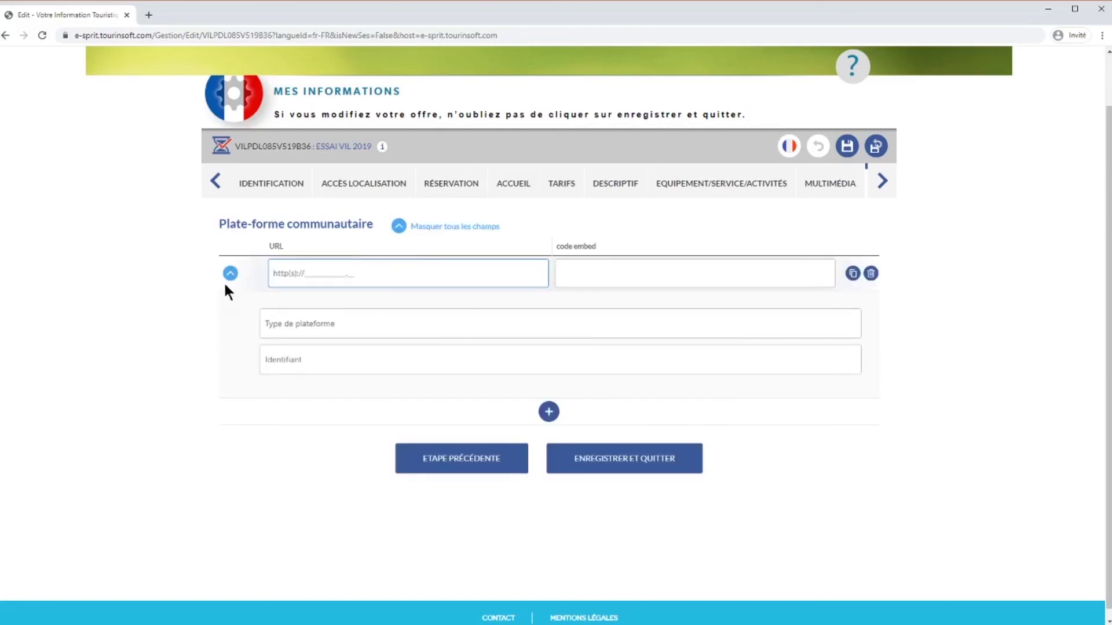
click(845, 329)
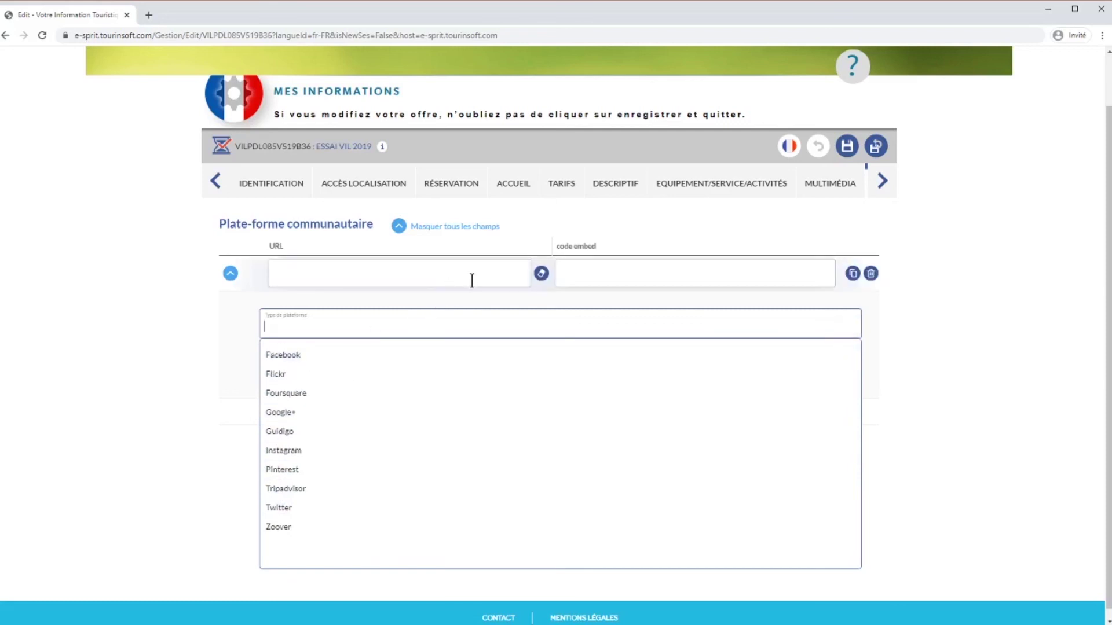
click(850, 327)
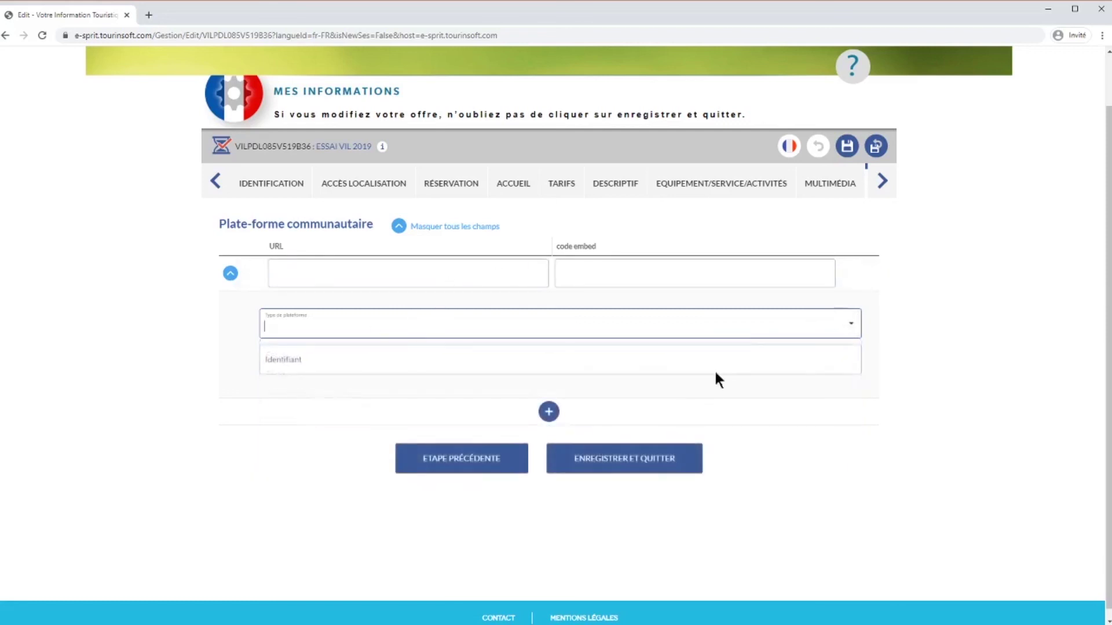
click(628, 462)
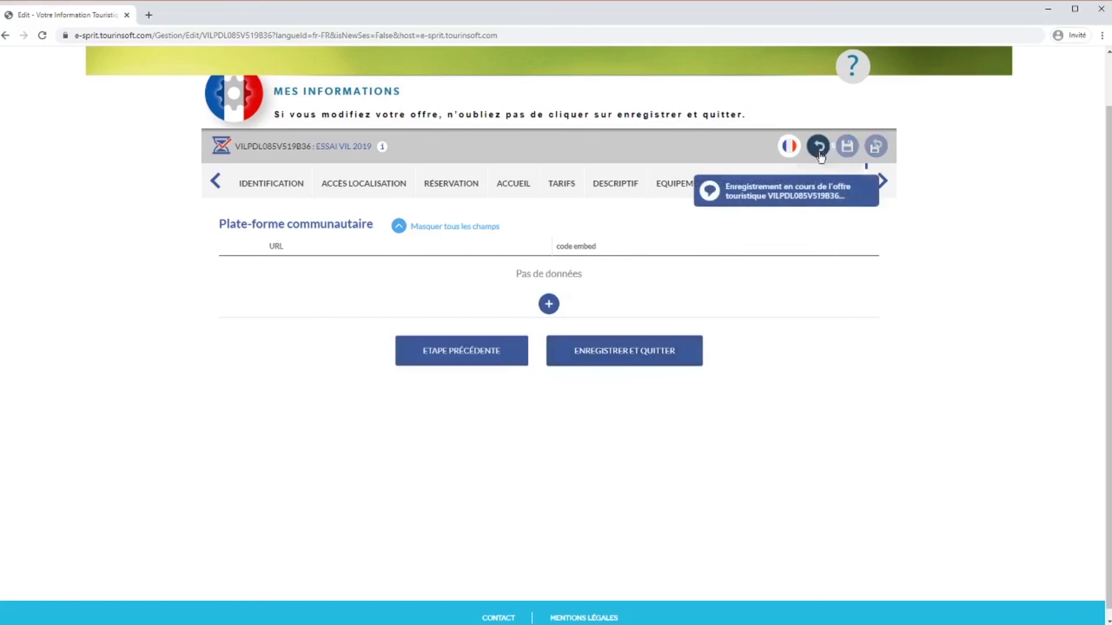